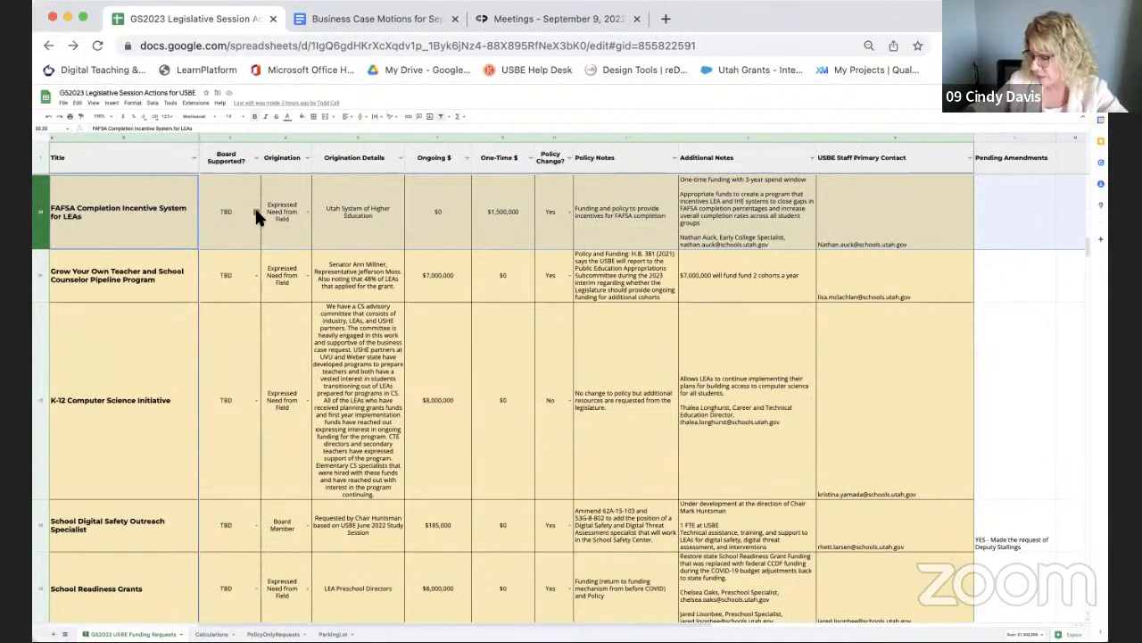
# Step: Set Board Supported to Yes for the FAFSA Completion Incentive System for LEAs request
pyautogui.click(255, 212)
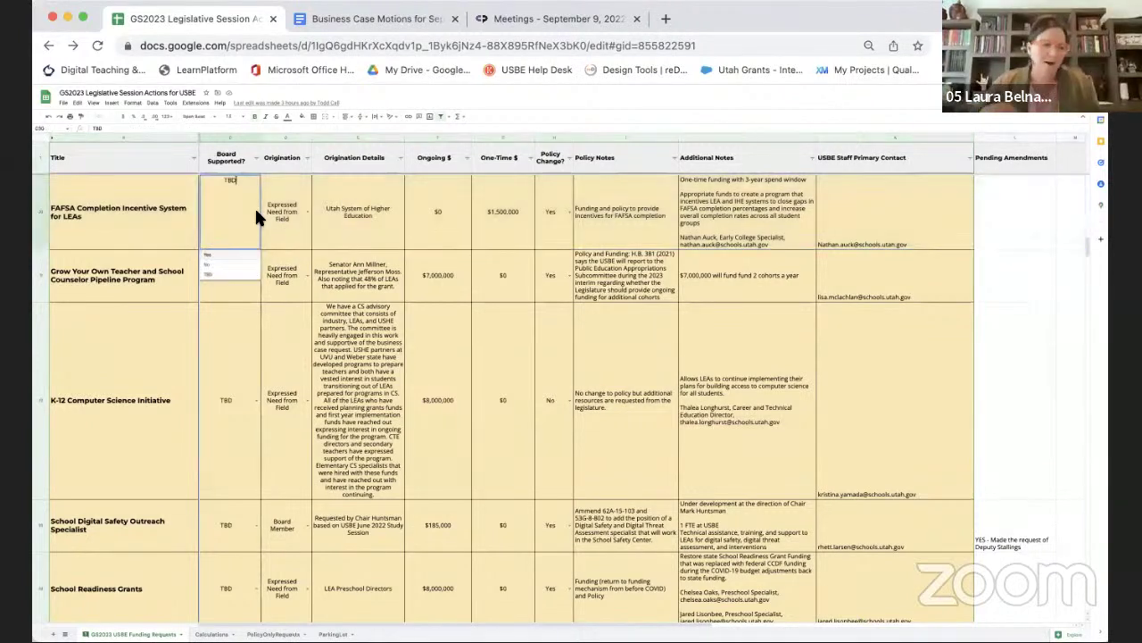
pyautogui.click(215, 257)
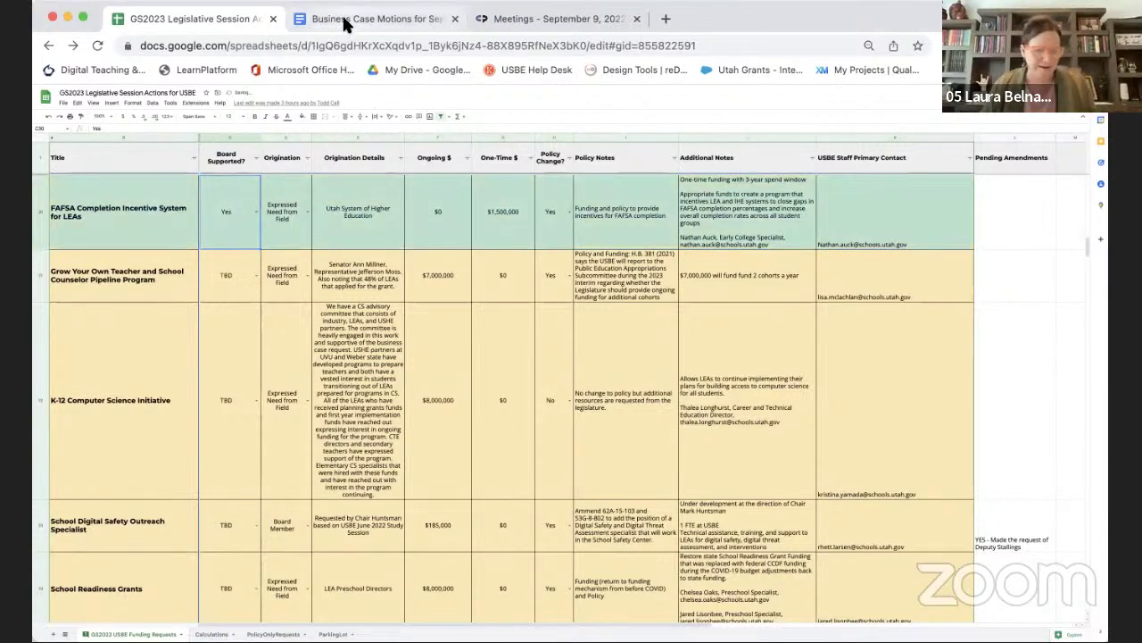
# Step: Switch to the Business Case Motions document and highlight the template motion with the blank board member and business case title
pyautogui.click(346, 25)
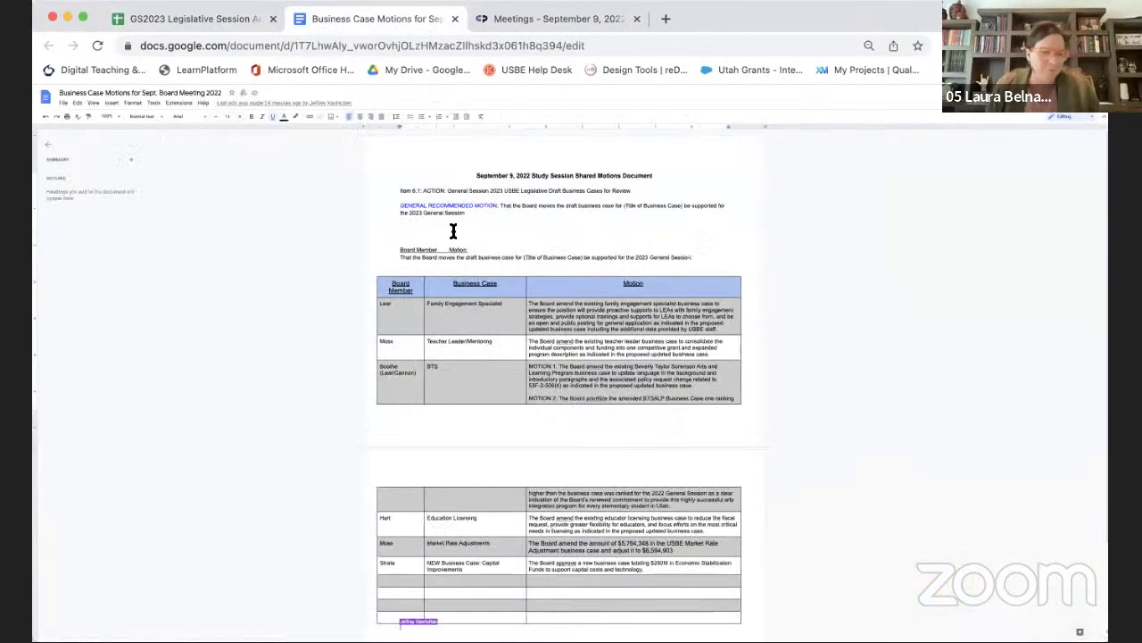
pyautogui.scroll(-2, 467, 285)
pyautogui.scroll(2, 467, 282)
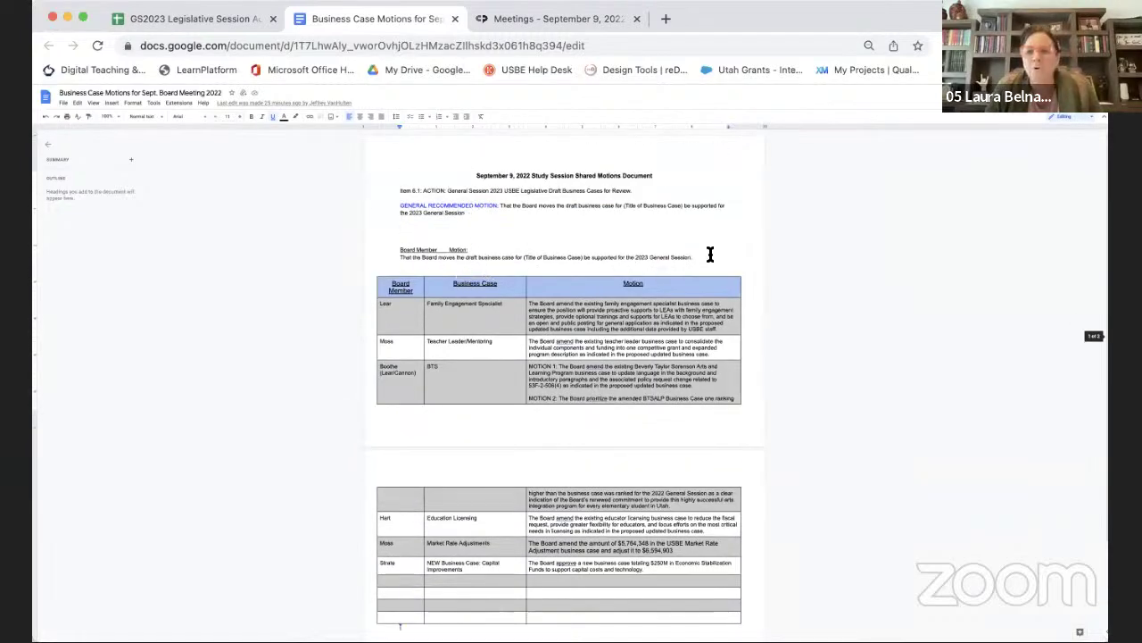
pyautogui.moveTo(693, 257); pyautogui.dragTo(388, 242)
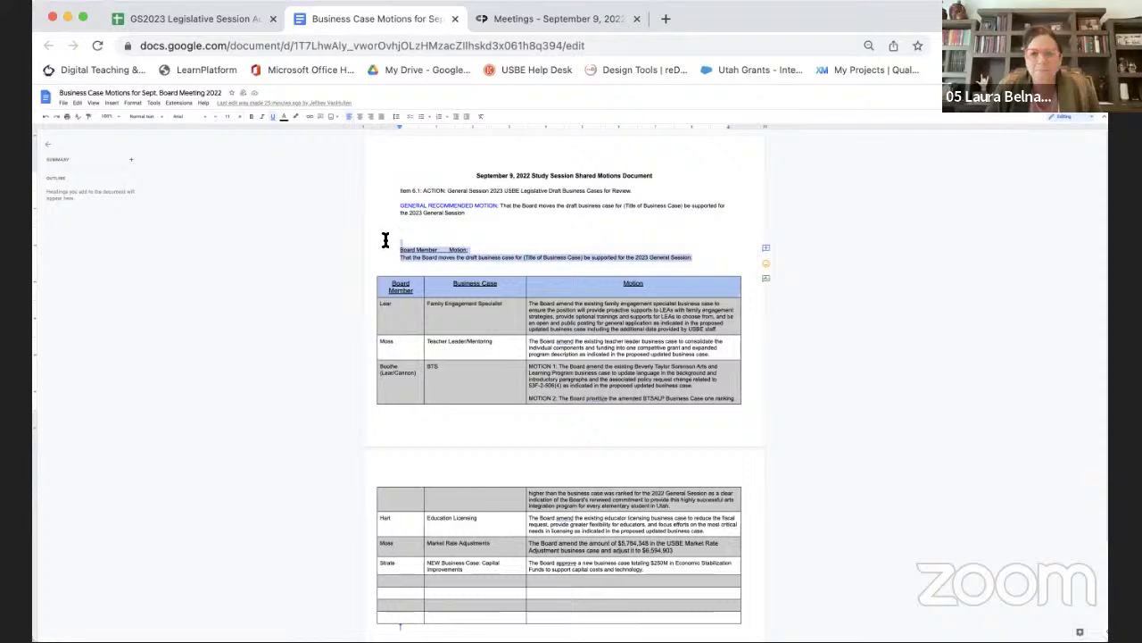
# Step: Back in the funding requests sheet, set Board Supported to No for FAFSA Completion Incentive System and Yes for Dual Language Immersion 1-9 Program Growth
pyautogui.click(207, 16)
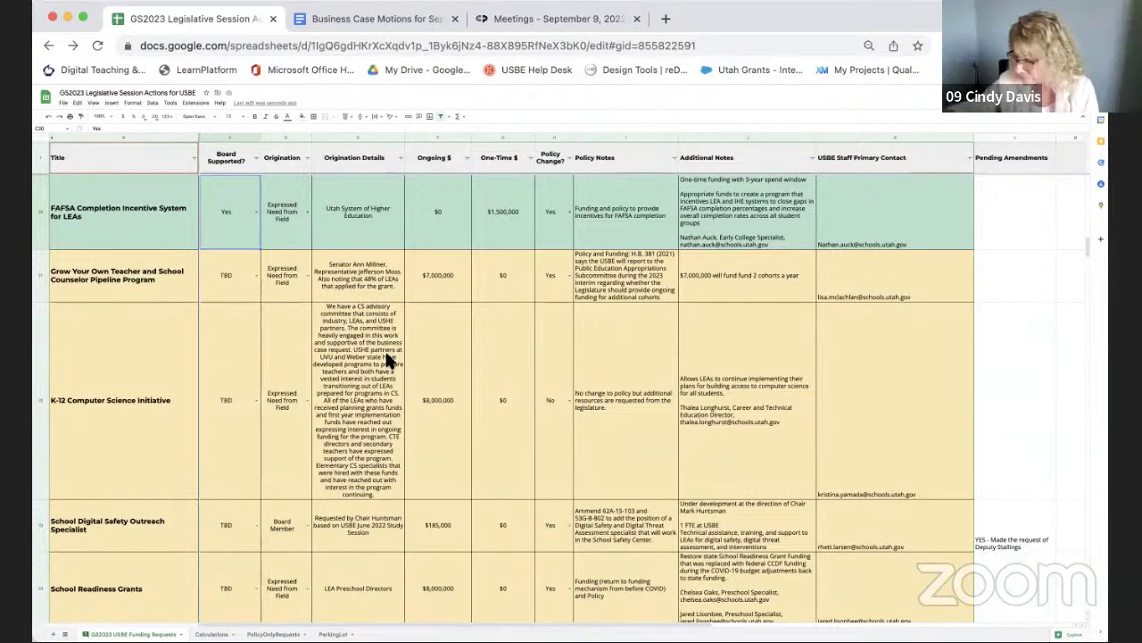
pyautogui.scroll(4, 387, 357)
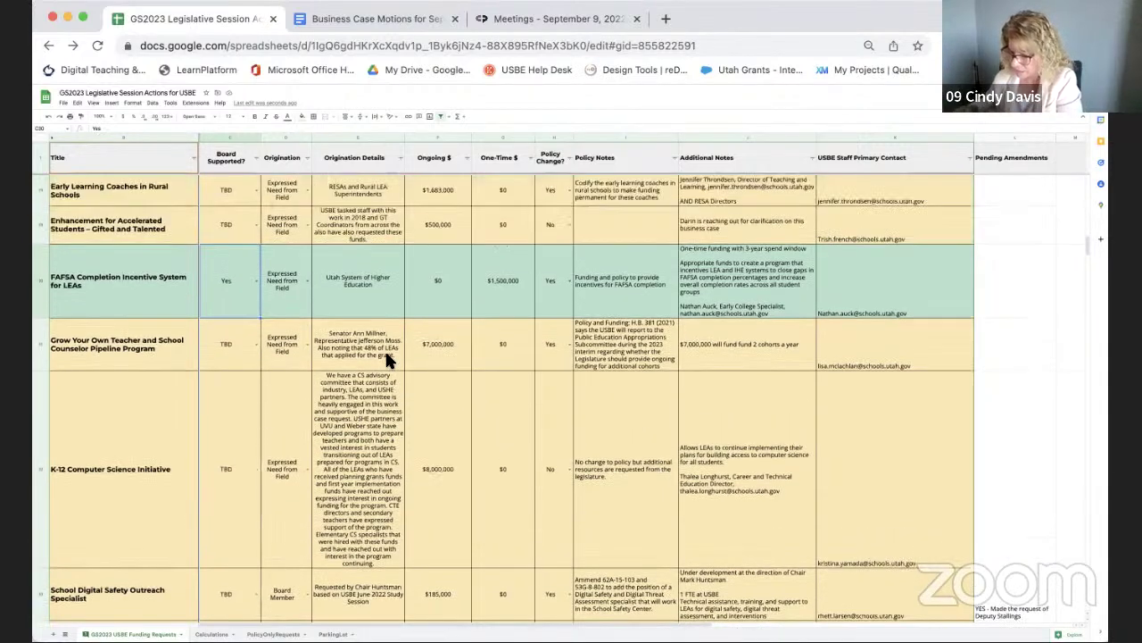
pyautogui.scroll(2, 387, 360)
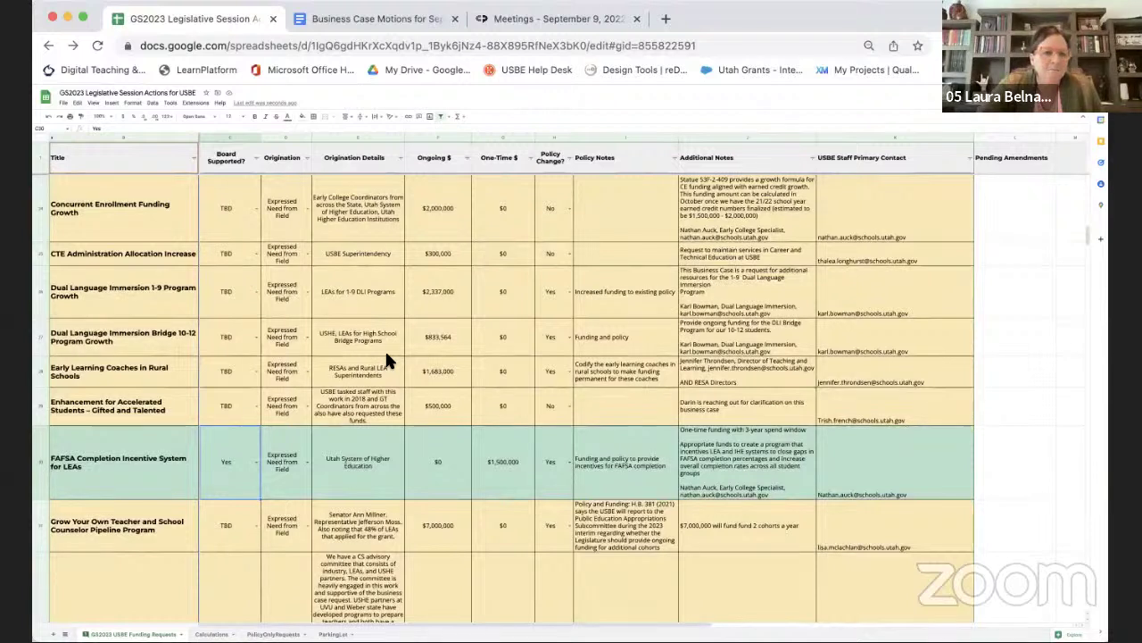
pyautogui.click(68, 300)
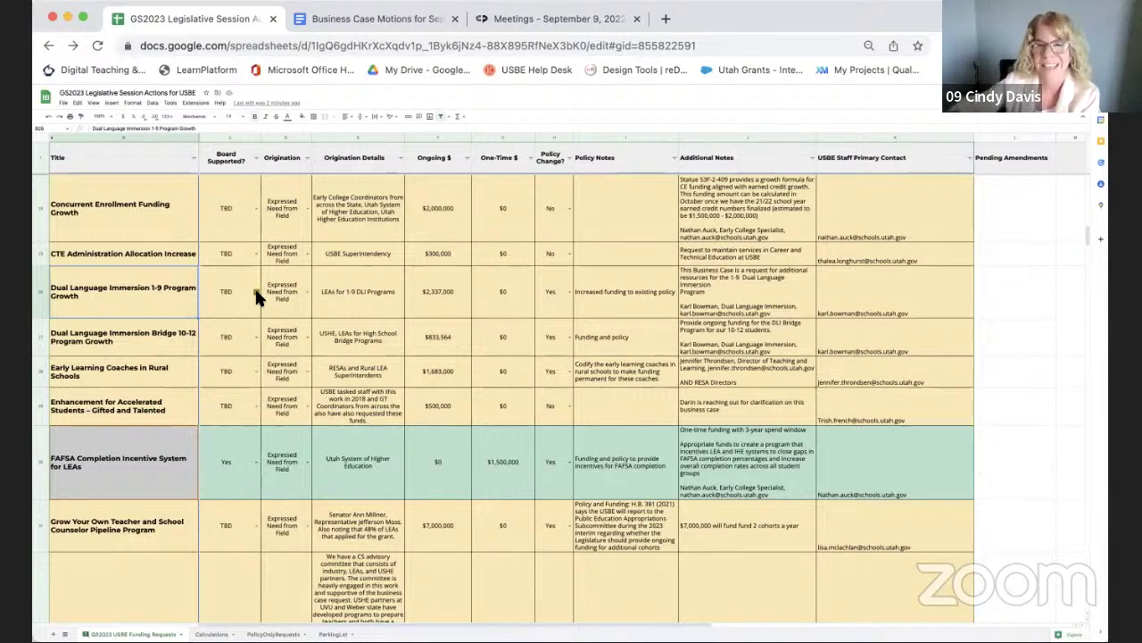
pyautogui.click(254, 462)
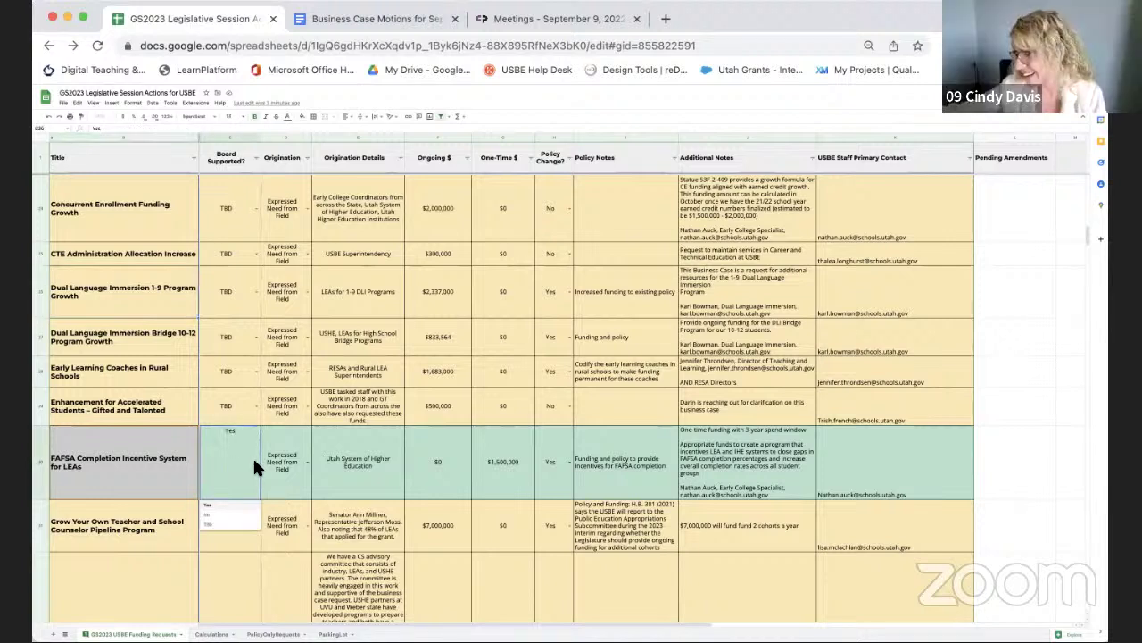
pyautogui.click(223, 515)
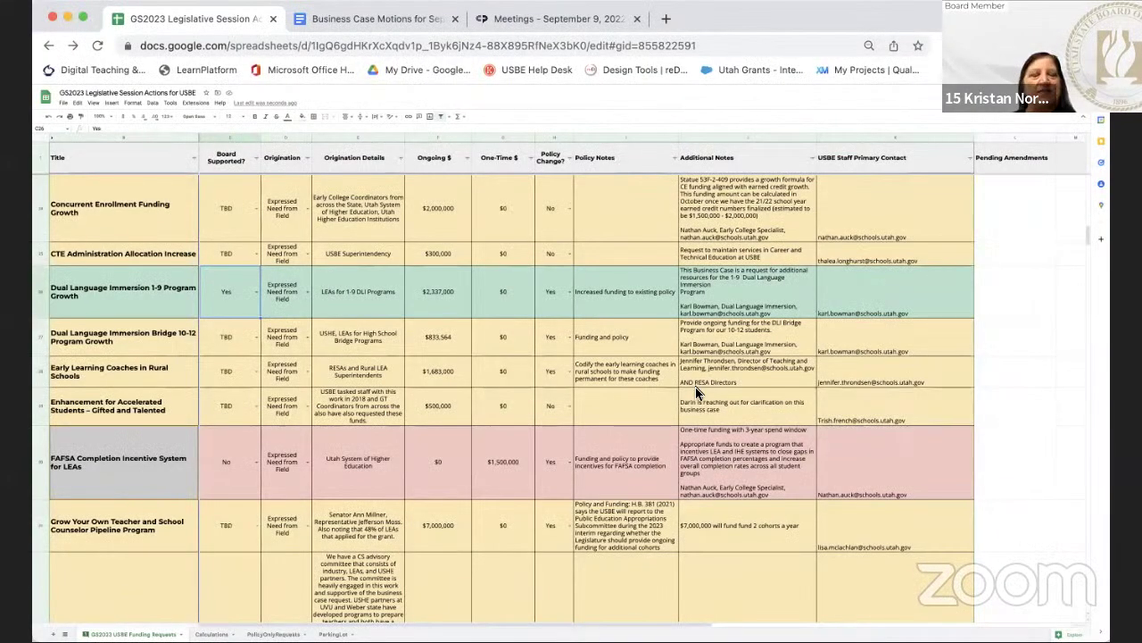
# Step: Review the funding requests from Adobe Create Utah down to SOEP Home and Private School Participation
pyautogui.moveTo(695, 387)
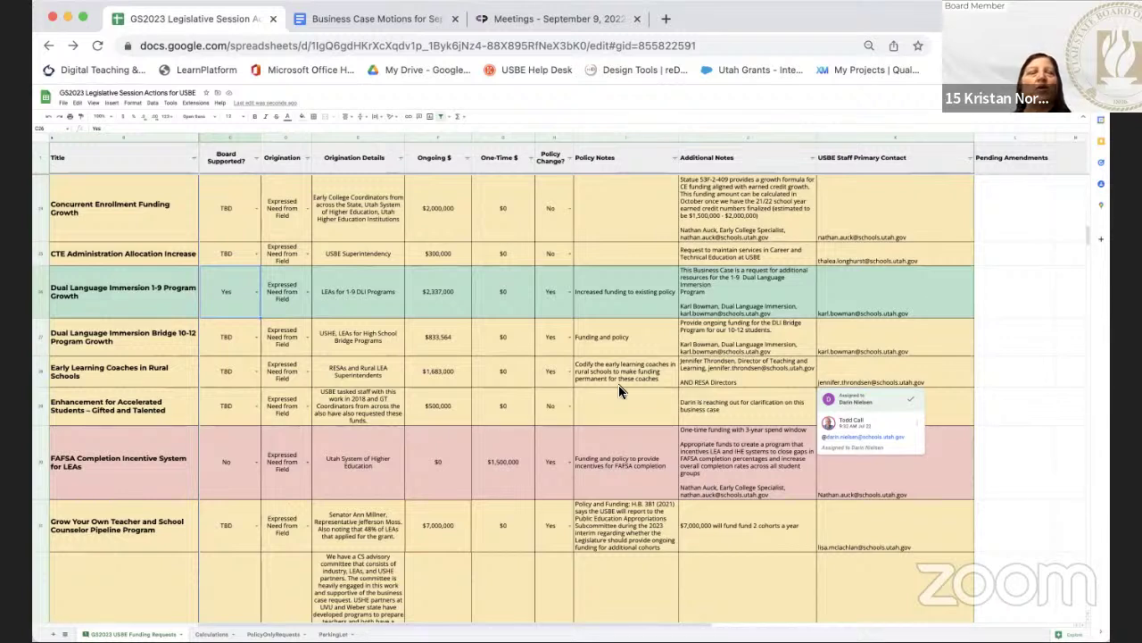
pyautogui.scroll(3, 597, 388)
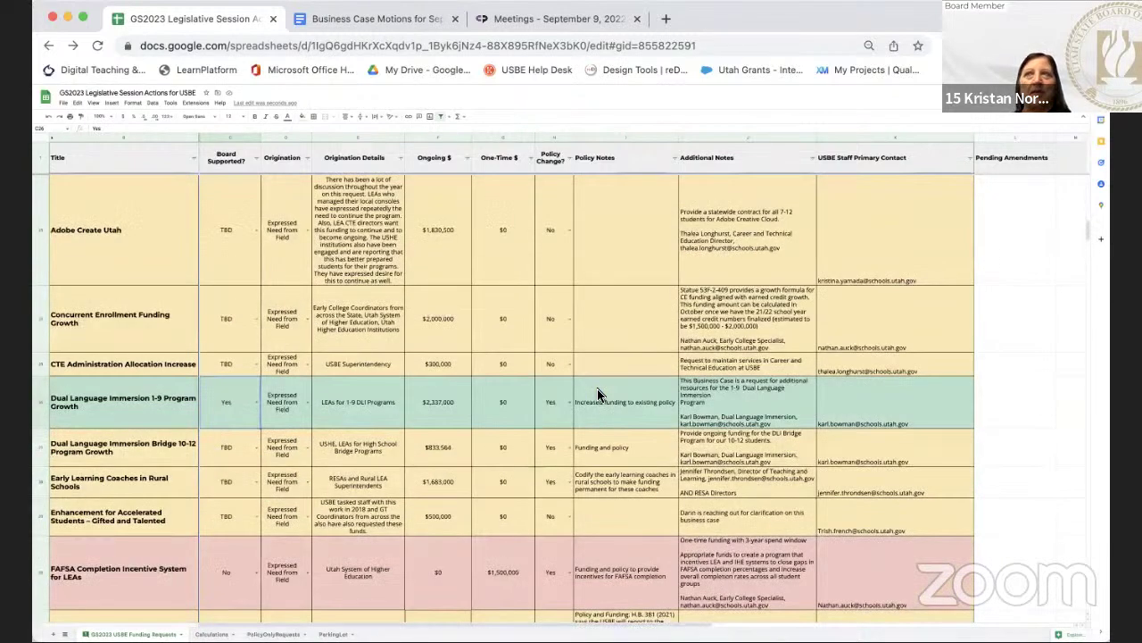
pyautogui.scroll(-5, 597, 393)
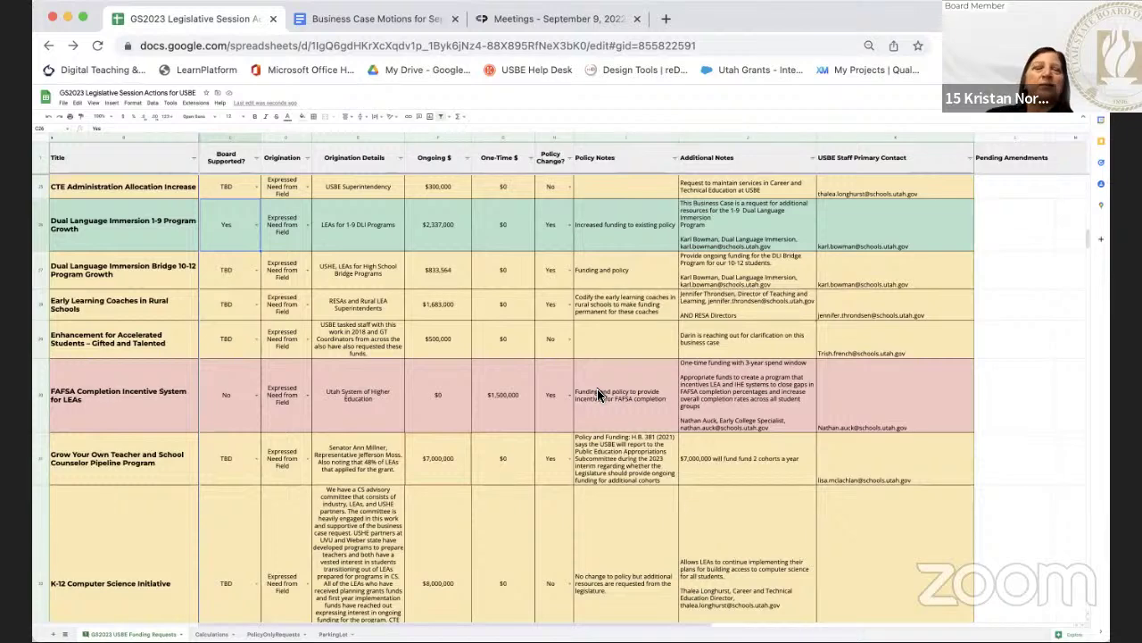
pyautogui.scroll(-1, 599, 394)
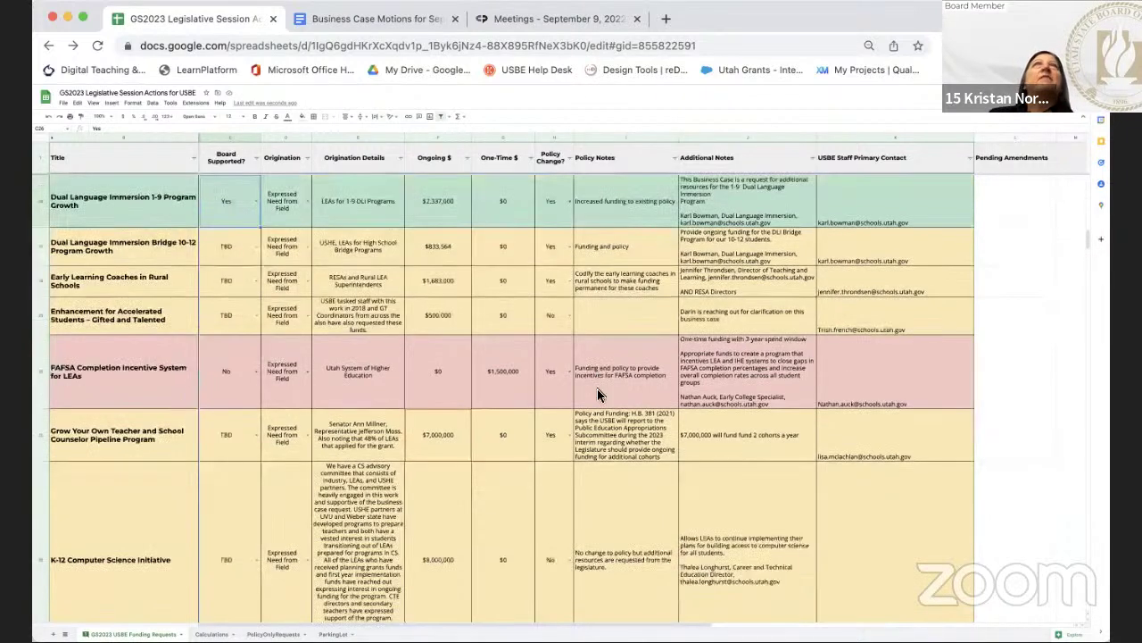
pyautogui.scroll(-2, 598, 394)
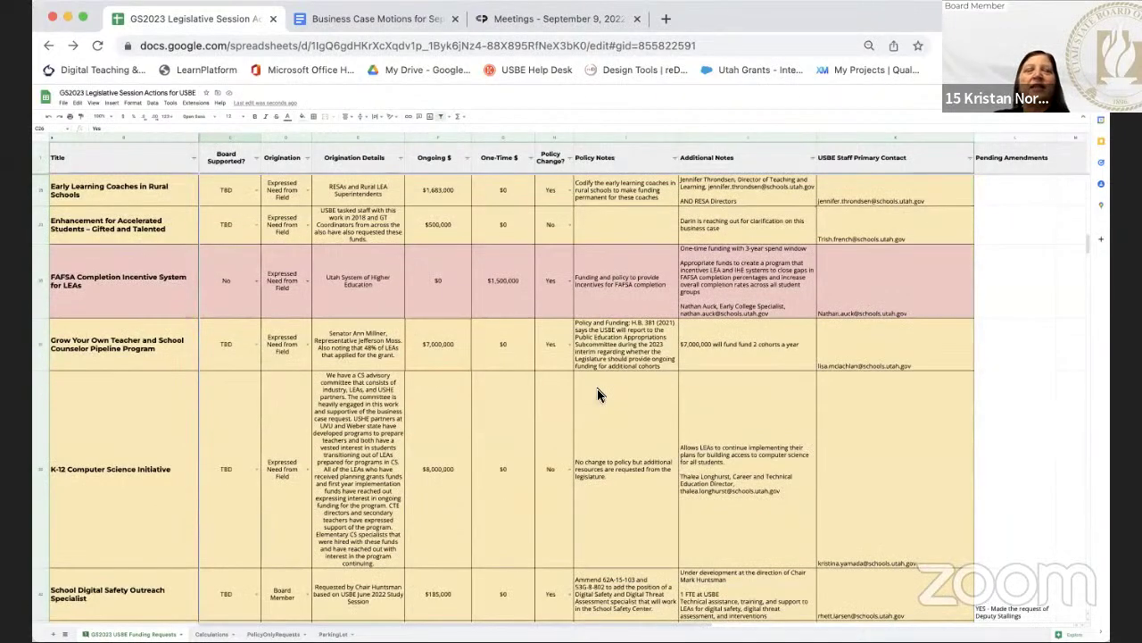
pyautogui.scroll(-2, 597, 393)
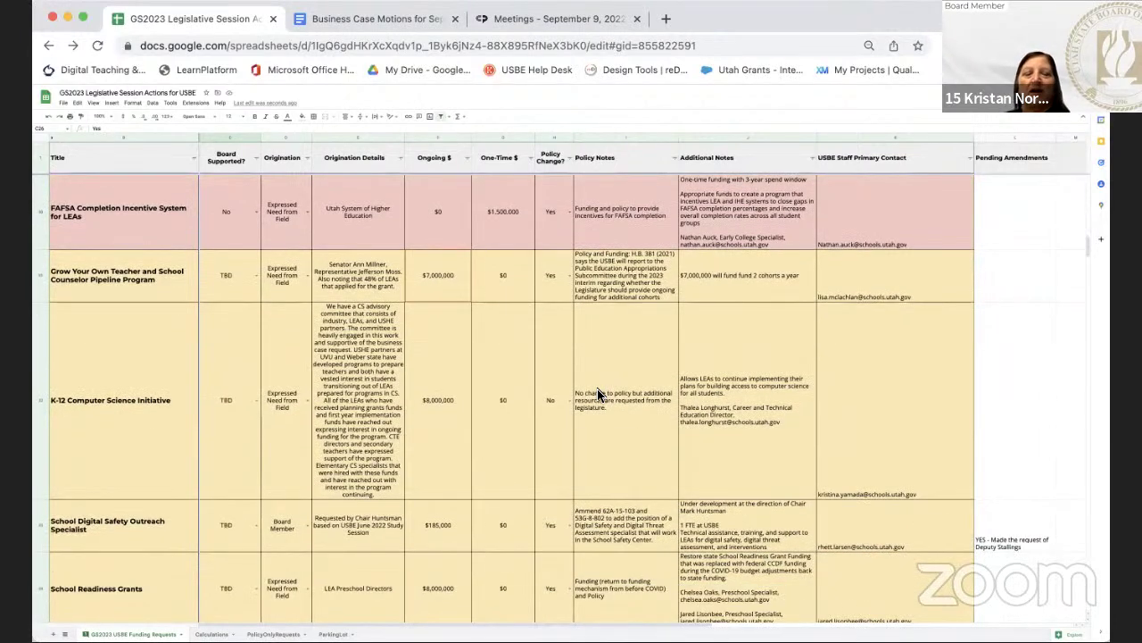
pyautogui.scroll(-1, 599, 394)
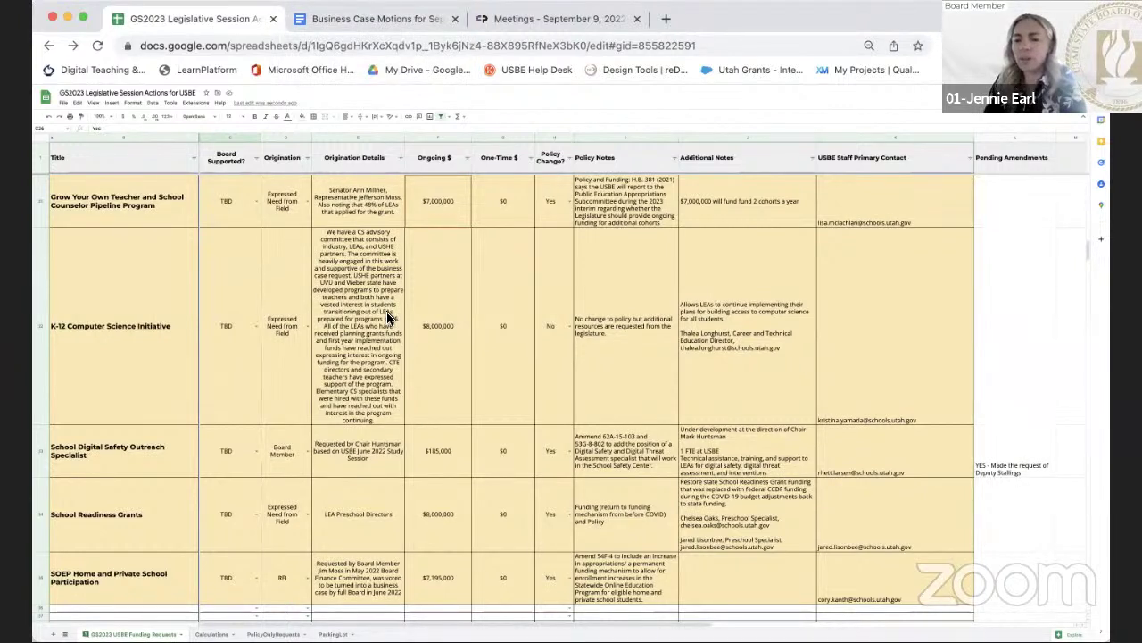
# Step: Highlight the entire School Readiness Grants row in the funding requests sheet
pyautogui.scroll(-1, 386, 316)
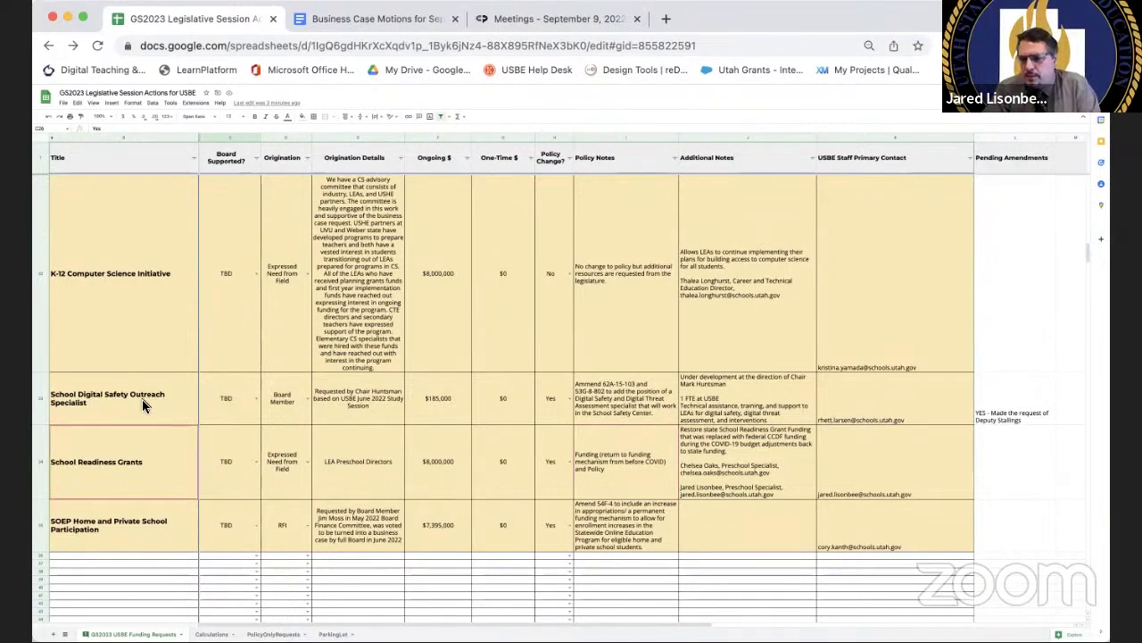
pyautogui.click(40, 434)
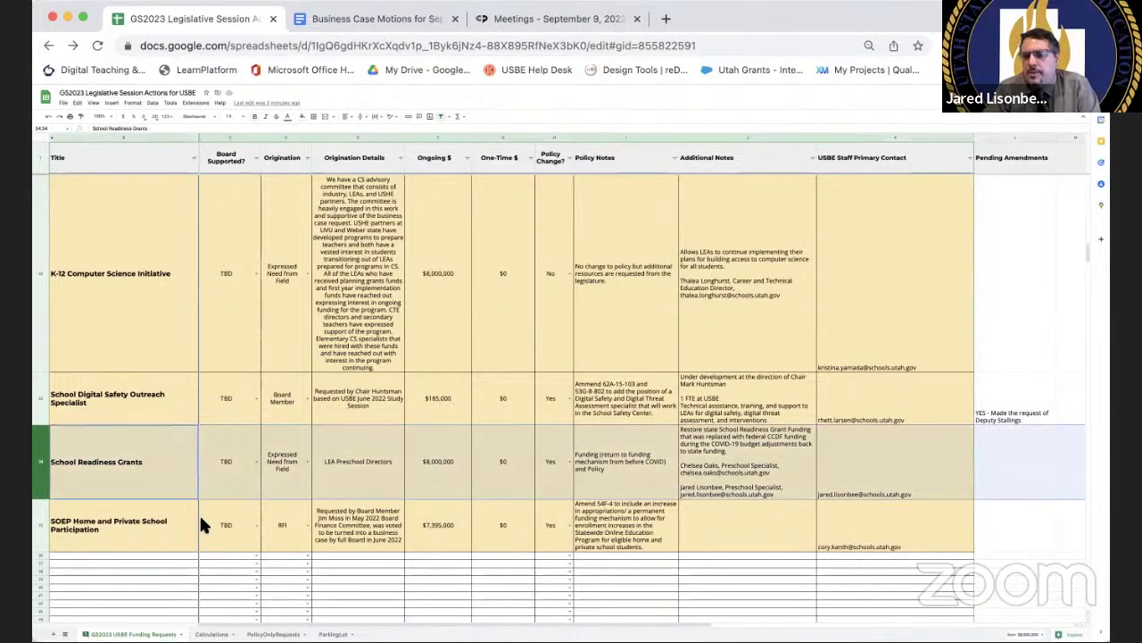
pyautogui.scroll(-3, 201, 520)
pyautogui.scroll(1, 201, 525)
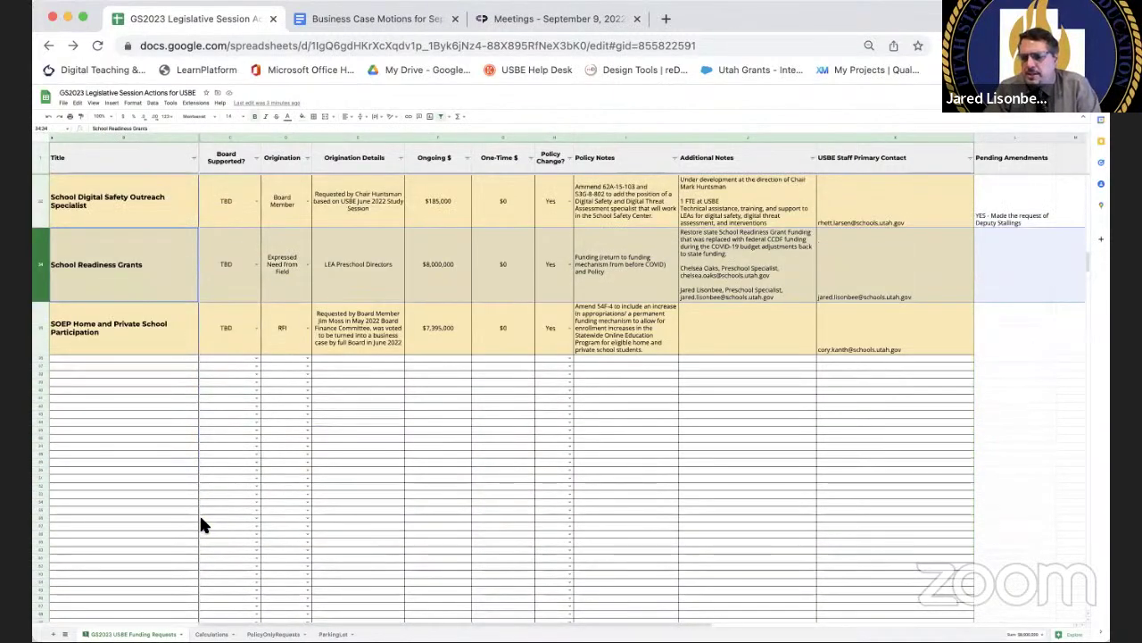
pyautogui.scroll(1, 200, 525)
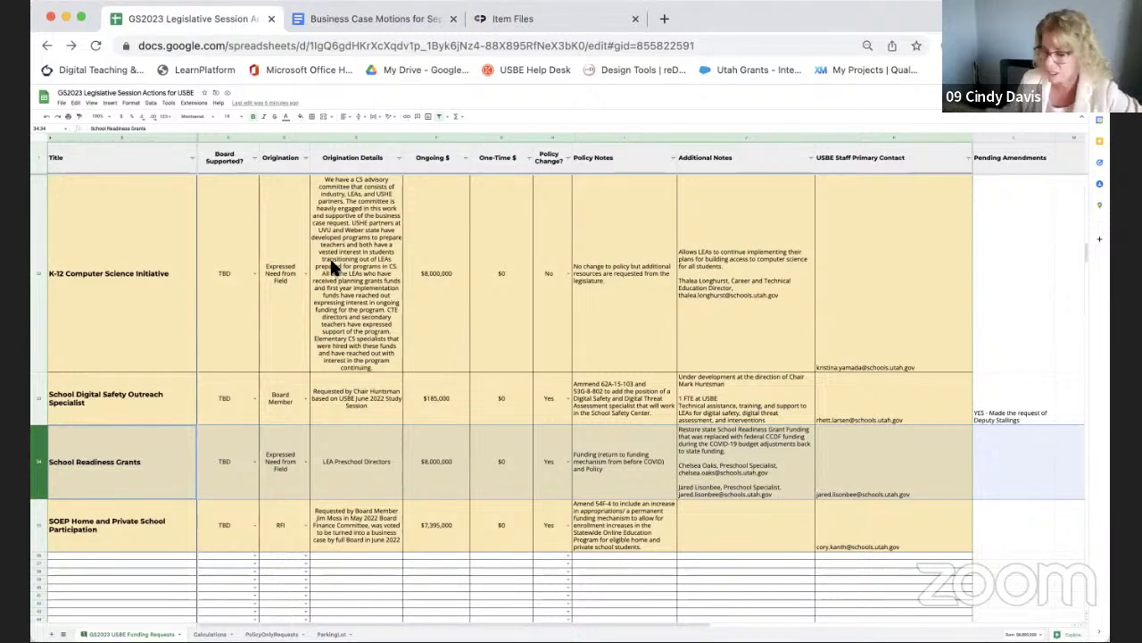
# Step: Switch to the Business Case Motions document, enlarge the browser view to 110%, and hide the document outline
pyautogui.click(353, 26)
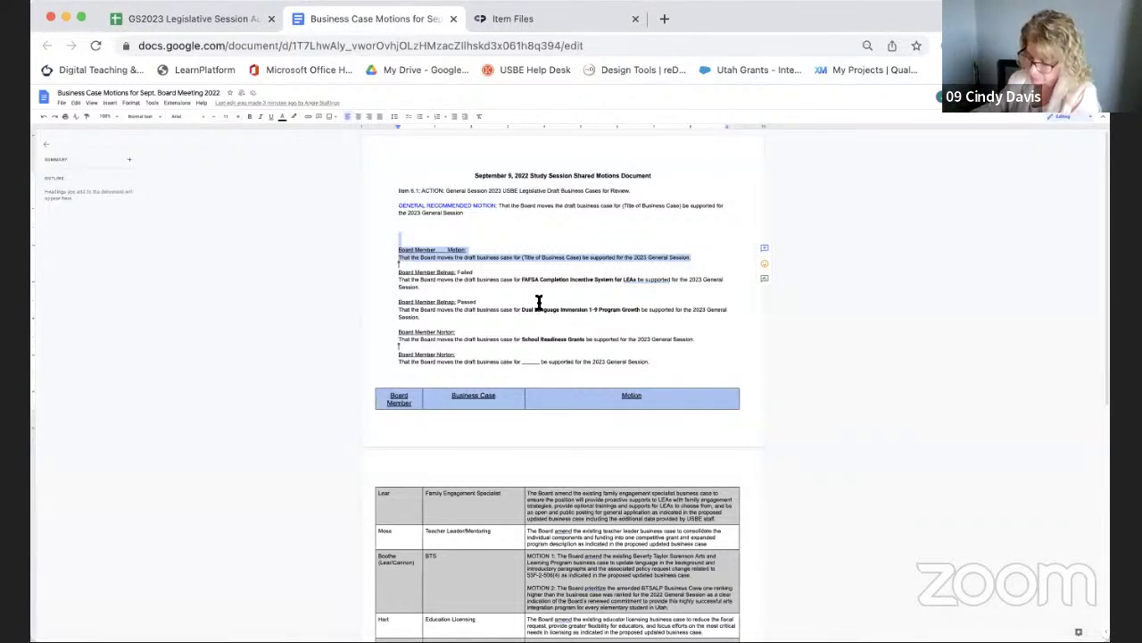
pyautogui.scroll(-1, 539, 301)
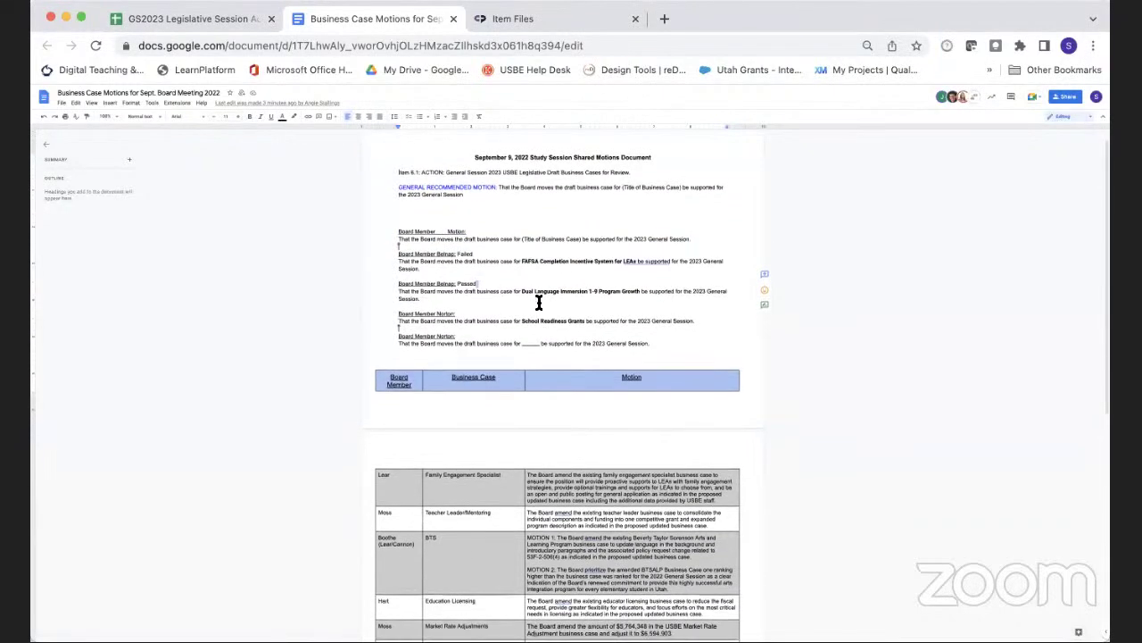
pyautogui.click(1094, 46)
pyautogui.click(1040, 211)
pyautogui.click(1040, 211)
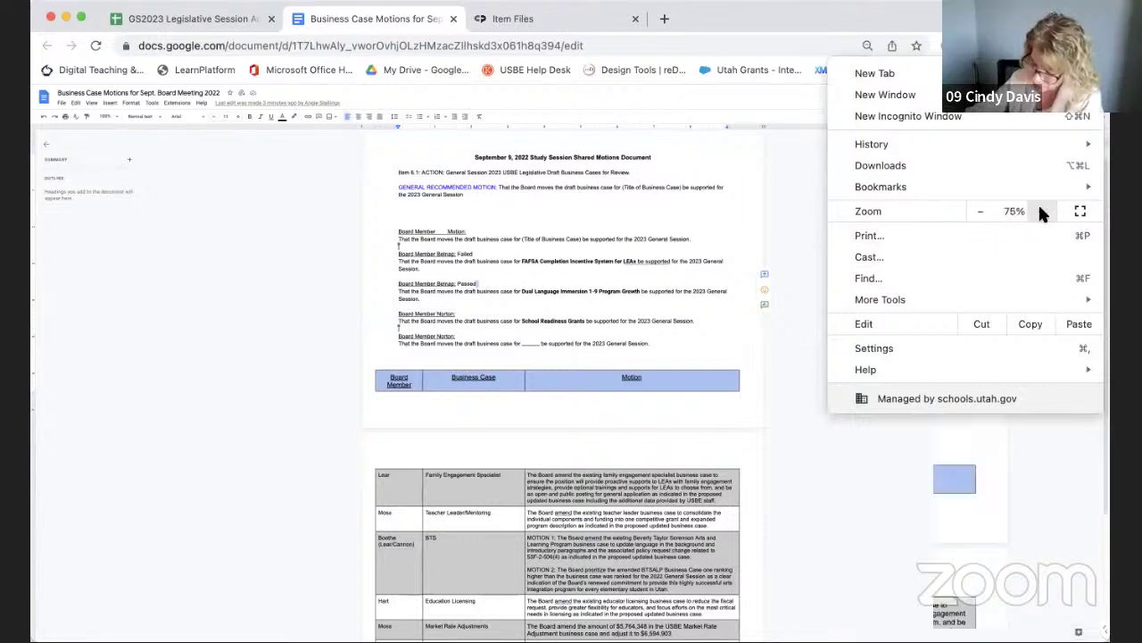
pyautogui.click(1040, 210)
pyautogui.click(1040, 210)
pyautogui.click(1039, 210)
pyautogui.click(1040, 211)
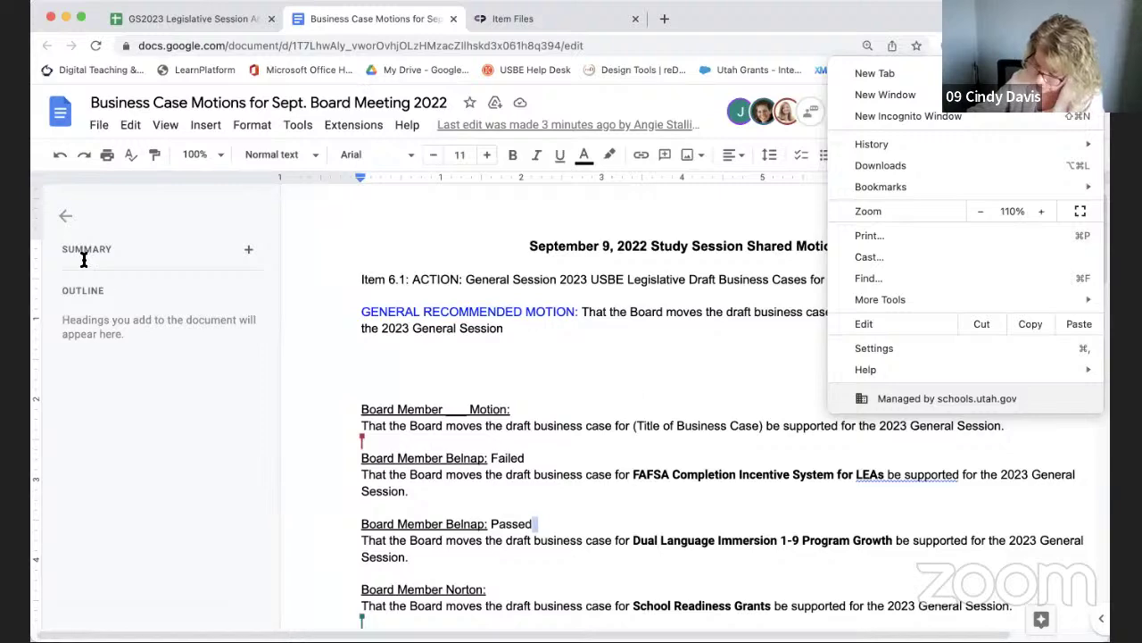
pyautogui.click(64, 217)
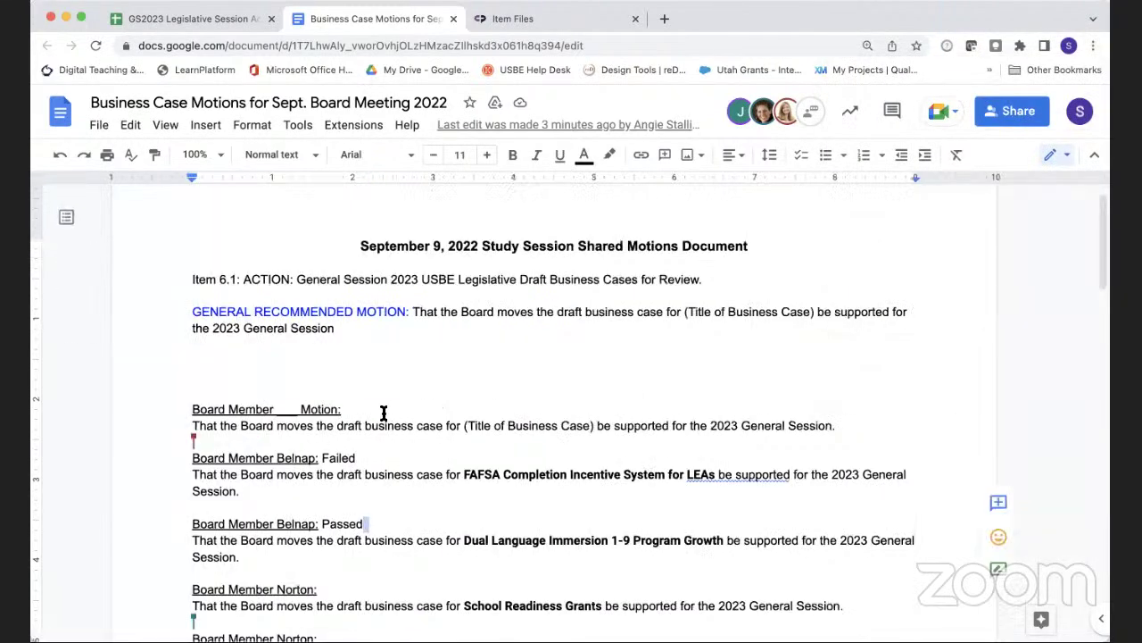
# Step: Highlight the motion to support the School Readiness Grants draft business case, including its board member heading
pyautogui.scroll(-3, 389, 413)
pyautogui.scroll(-2, 389, 413)
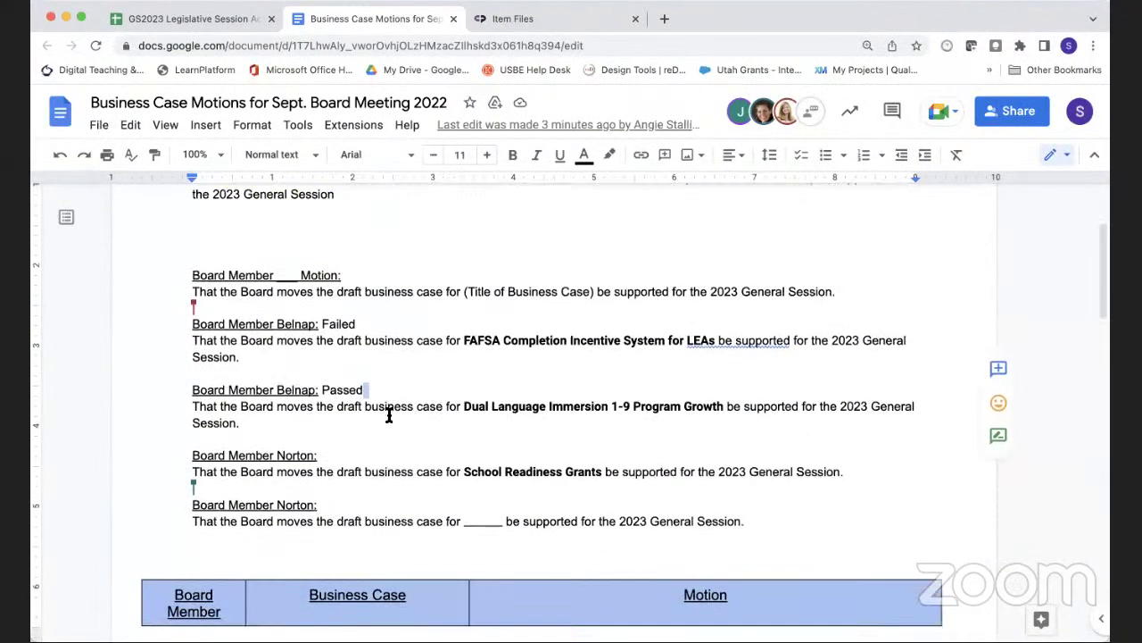
pyautogui.moveTo(191, 399); pyautogui.dragTo(889, 417)
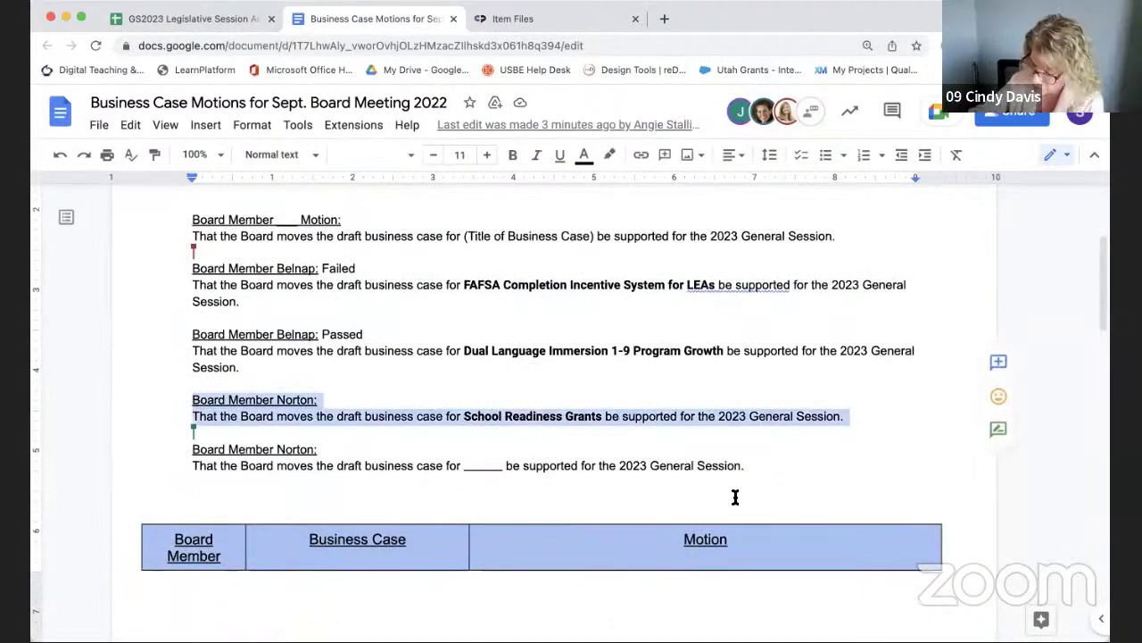
pyautogui.scroll(-1, 739, 492)
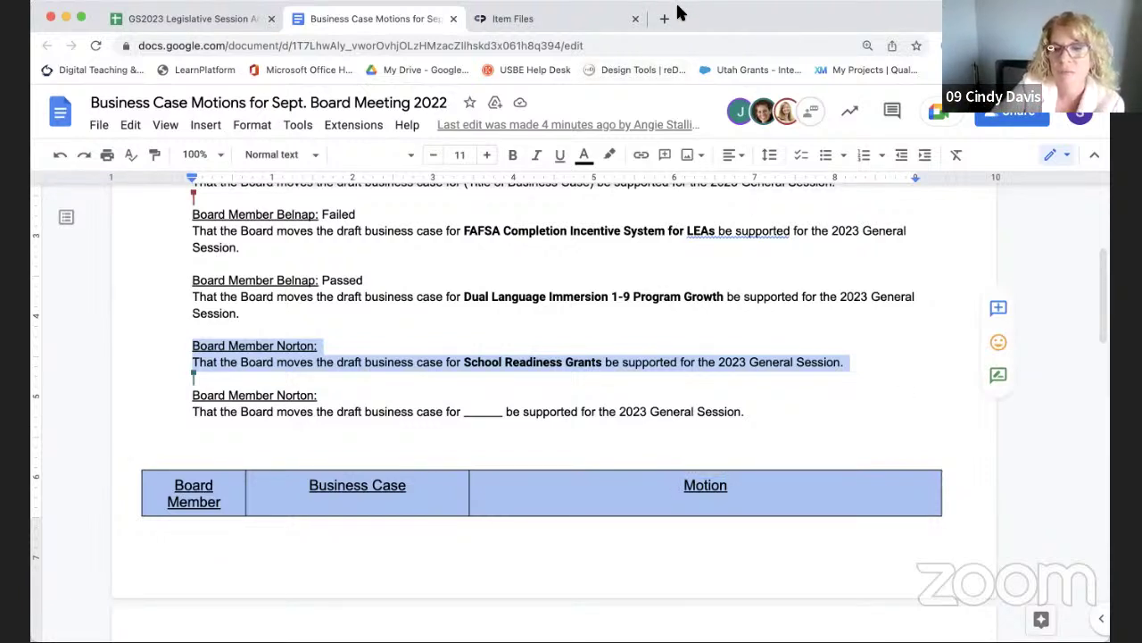
# Step: Return to the funding requests sheet, reduce the browser zoom to 67%, and bring the School Readiness Grants row into view
pyautogui.click(223, 19)
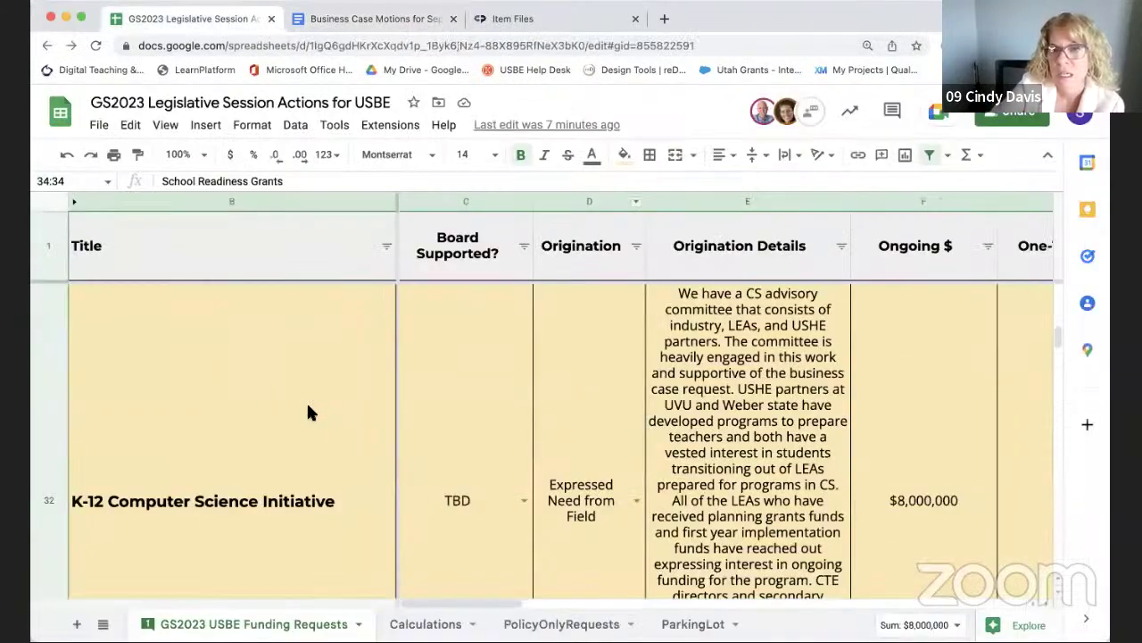
pyautogui.click(1096, 44)
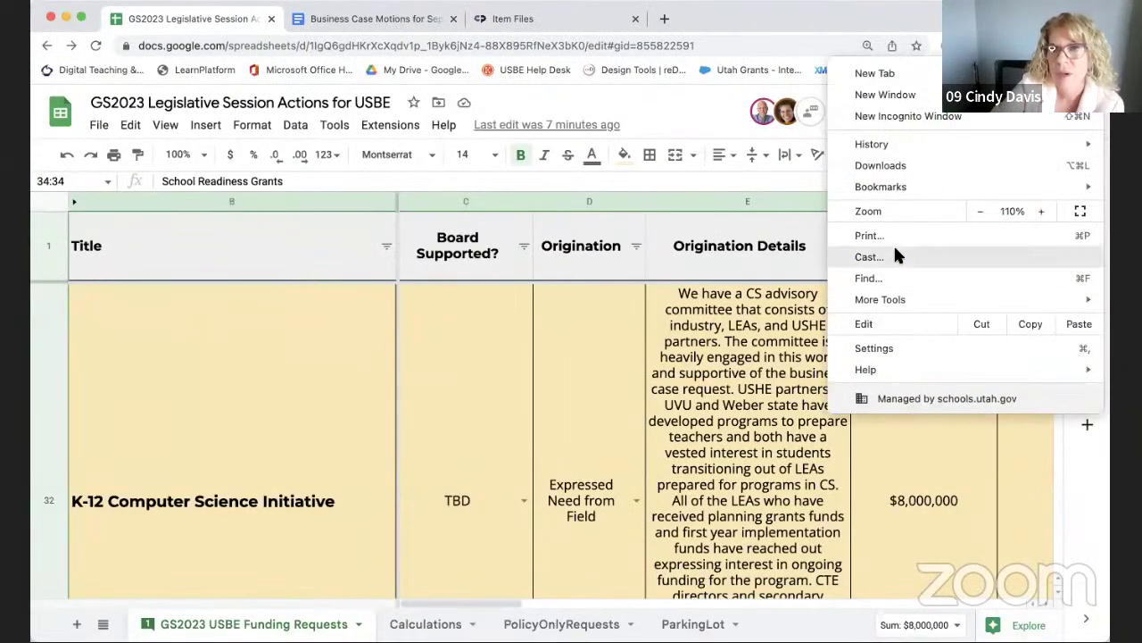
pyautogui.click(978, 214)
pyautogui.click(978, 214)
pyautogui.click(978, 214)
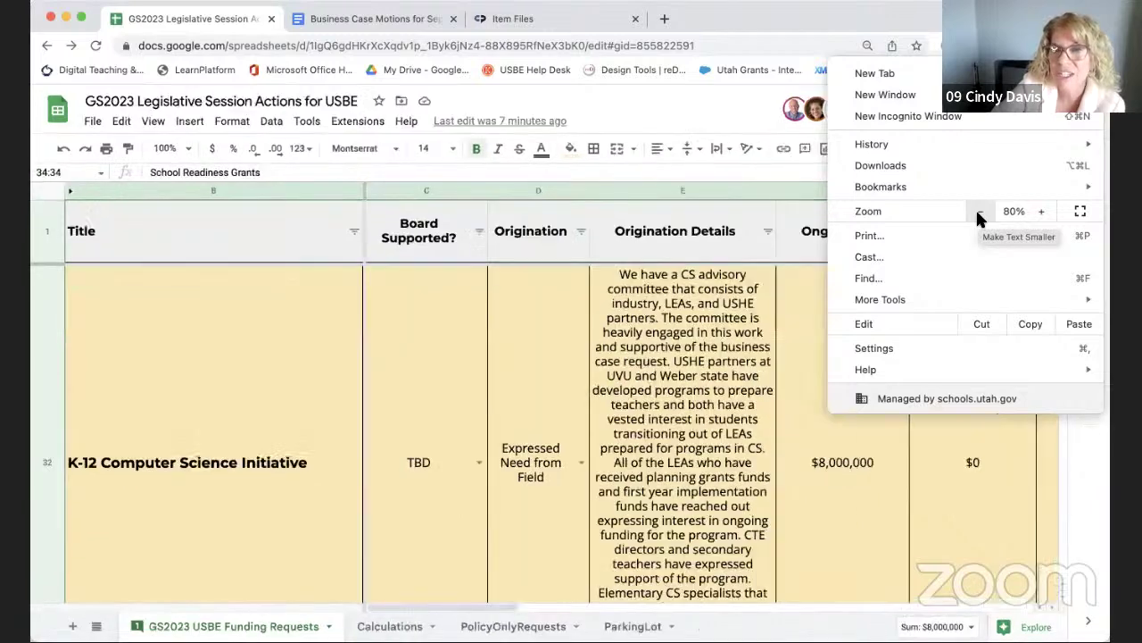
pyautogui.click(978, 214)
pyautogui.click(978, 214)
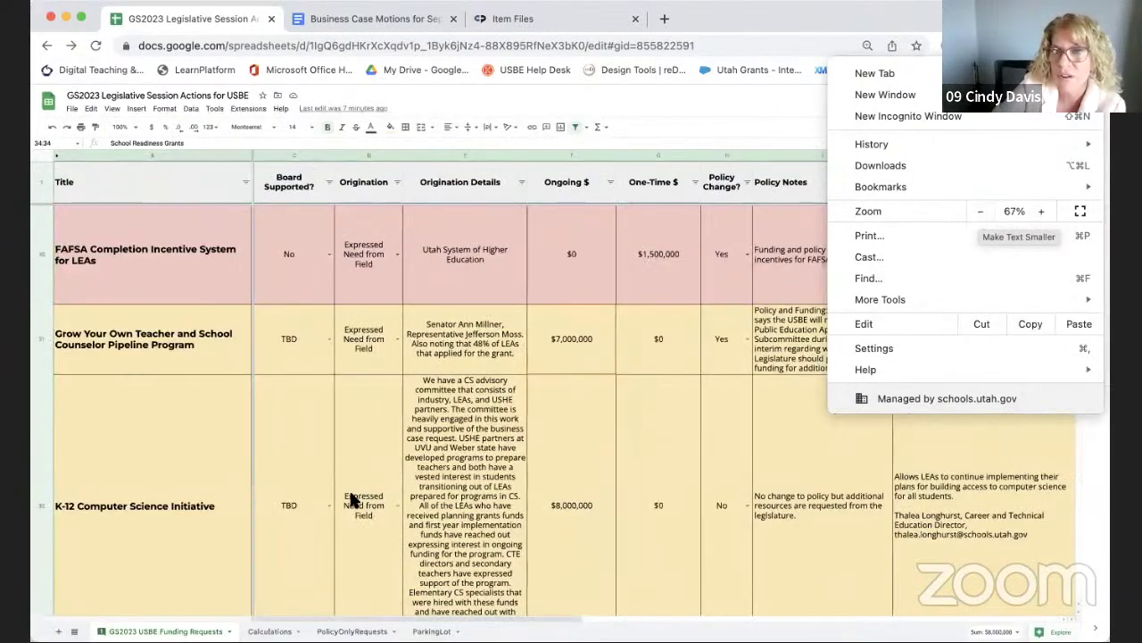
pyautogui.click(290, 429)
pyautogui.scroll(-5, 290, 429)
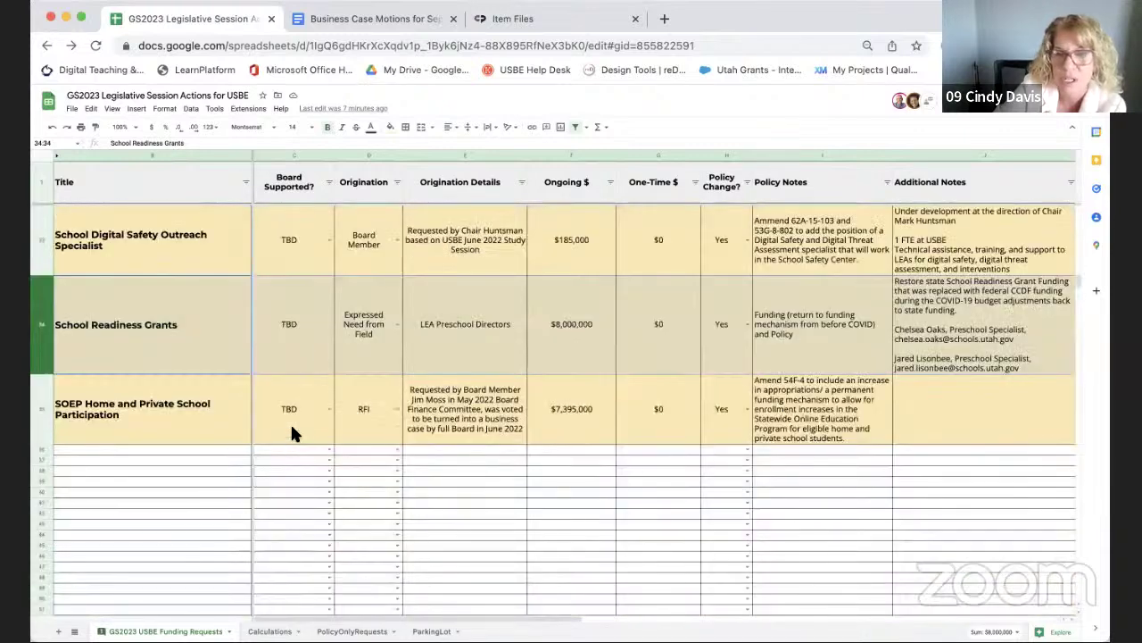
# Step: Set the Board Supported? value for School Readiness Grants to Yes
pyautogui.click(328, 324)
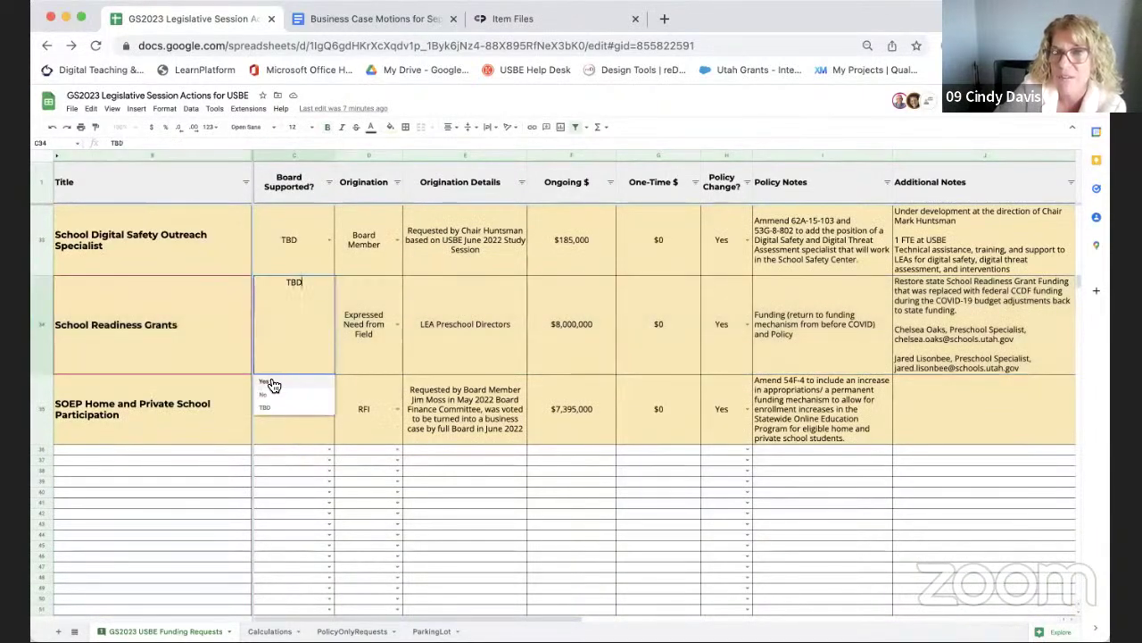
pyautogui.click(267, 373)
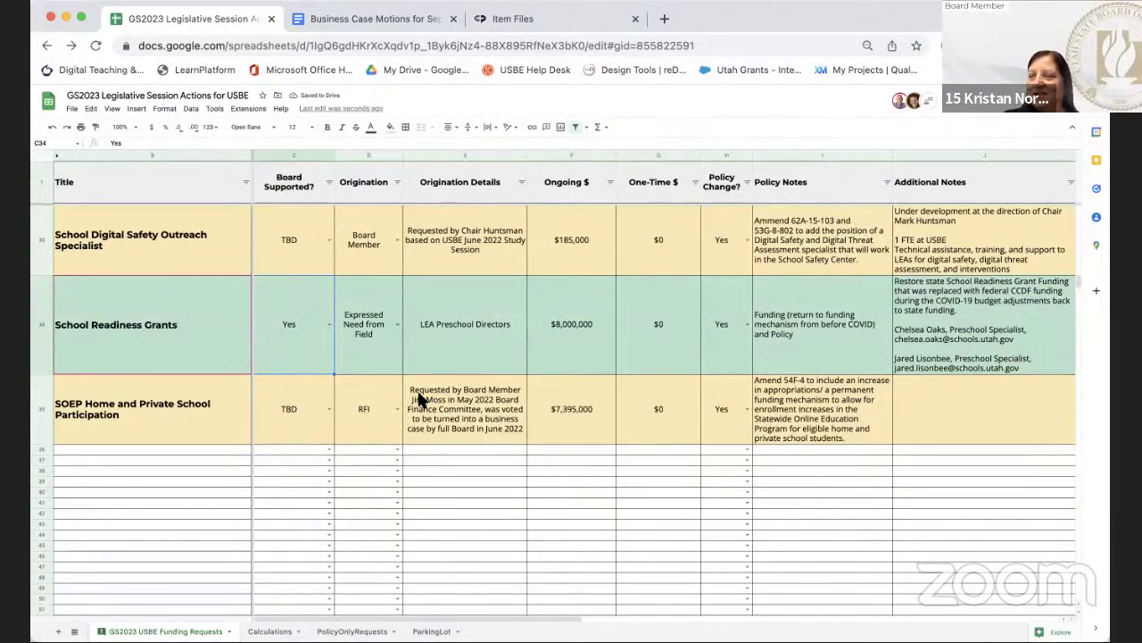
# Step: Highlight the entire Grow Your Own Teacher and School Counselor Pipeline Program row in the funding requests sheet
pyautogui.scroll(5, 420, 397)
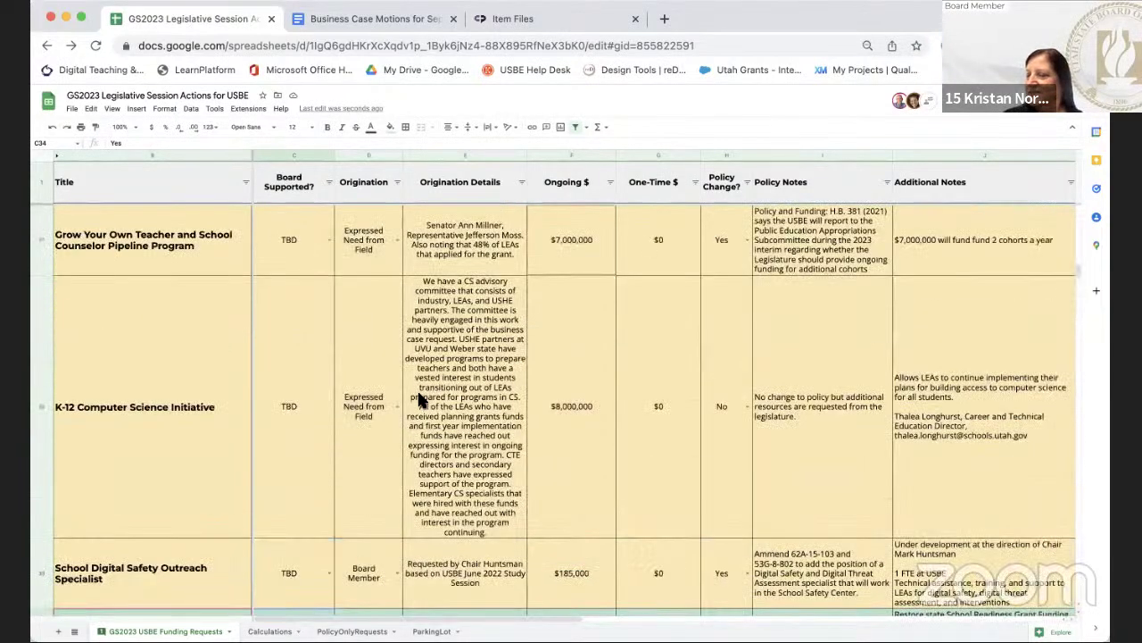
pyautogui.scroll(-2, 420, 399)
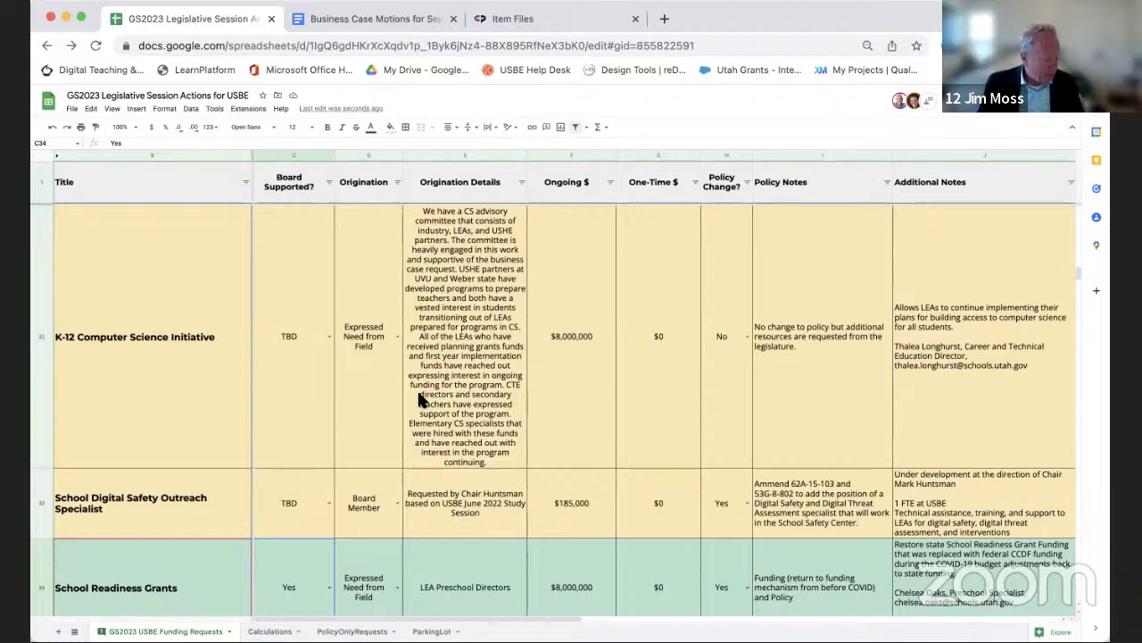
pyautogui.scroll(-2, 420, 399)
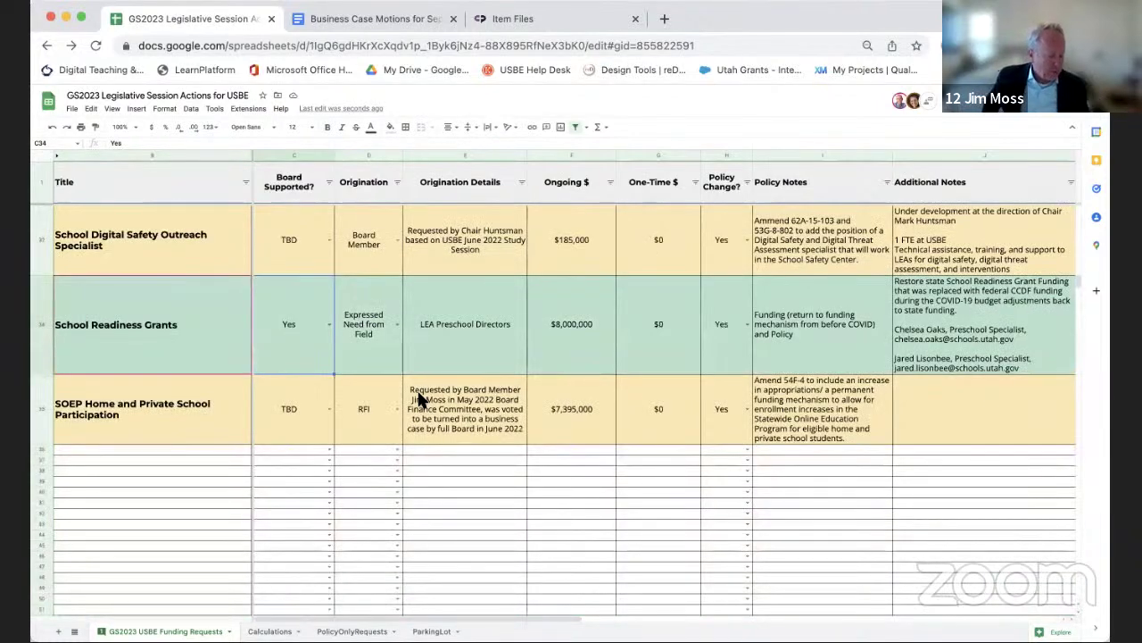
pyautogui.scroll(2, 419, 399)
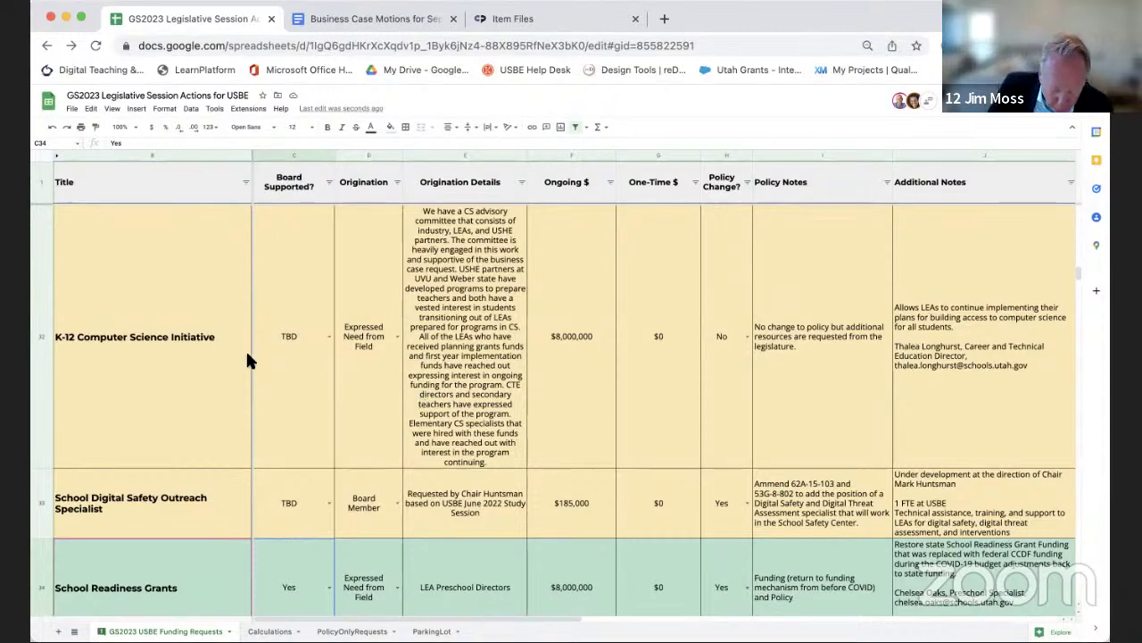
pyautogui.scroll(3, 248, 360)
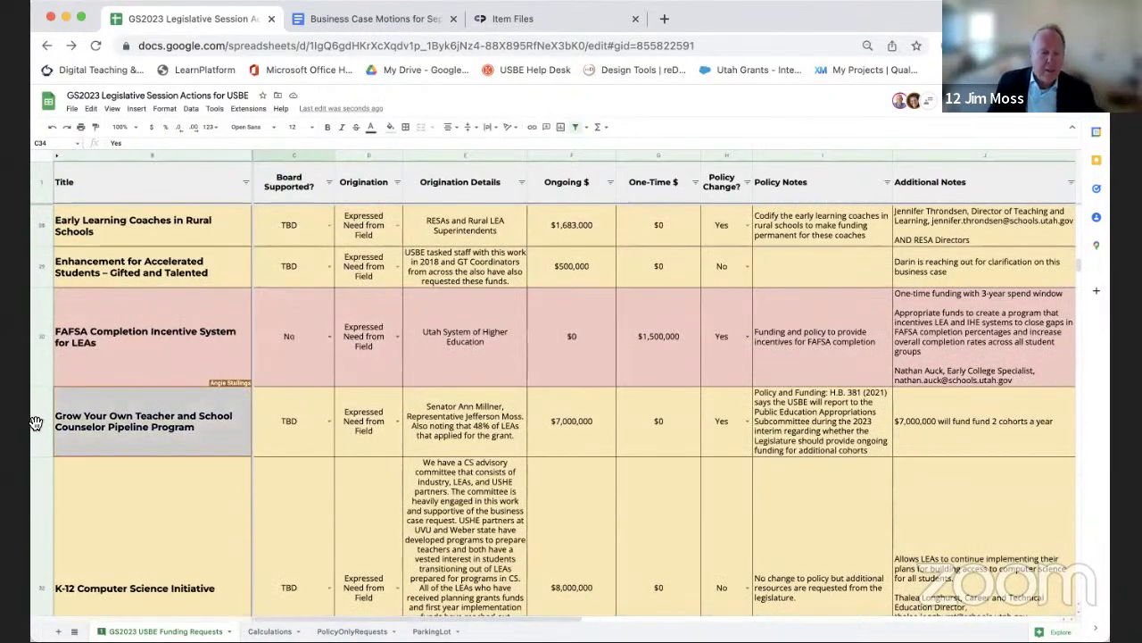
pyautogui.click(36, 423)
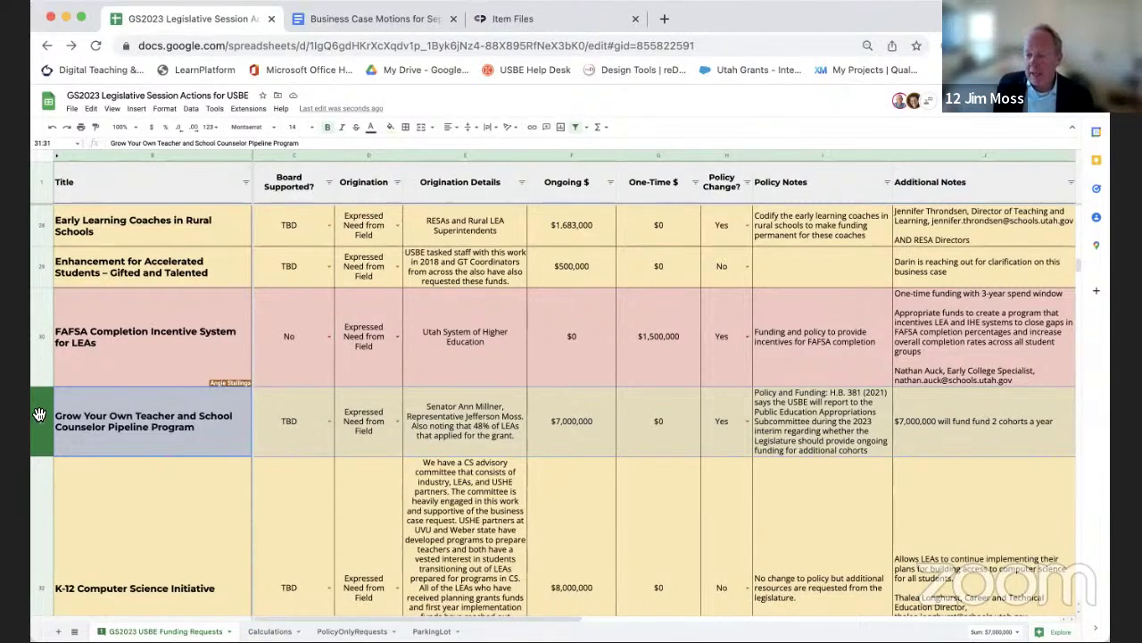
# Step: Set the Board Supported? value for the Grow Your Own Teacher and School Counselor Pipeline Program to Yes and move off the cell
pyautogui.scroll(-1, 40, 415)
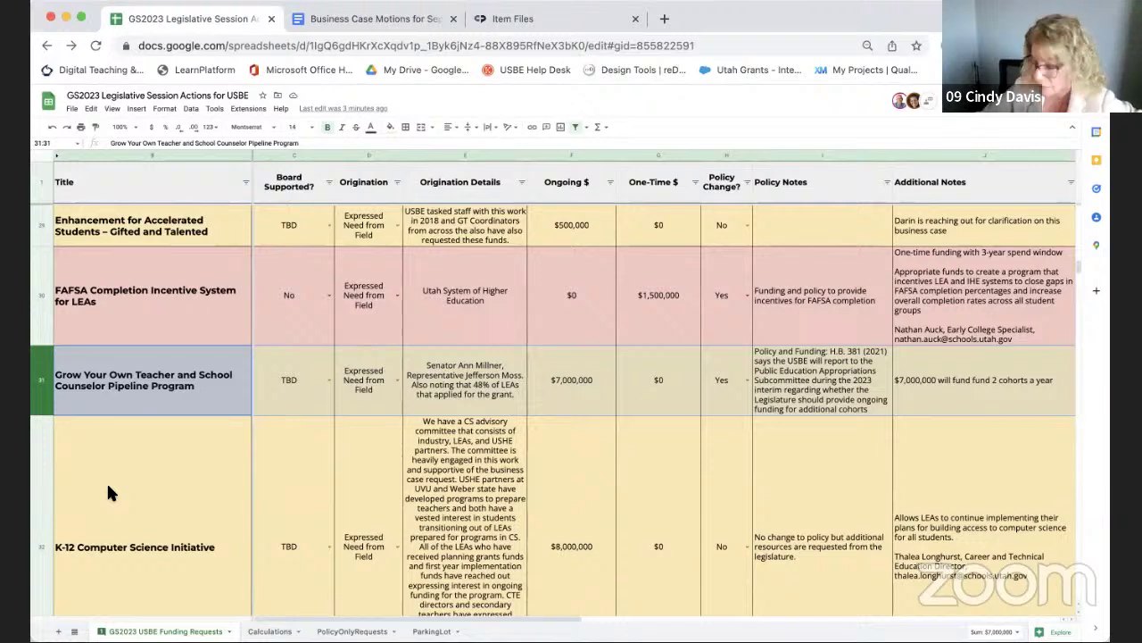
pyautogui.click(327, 382)
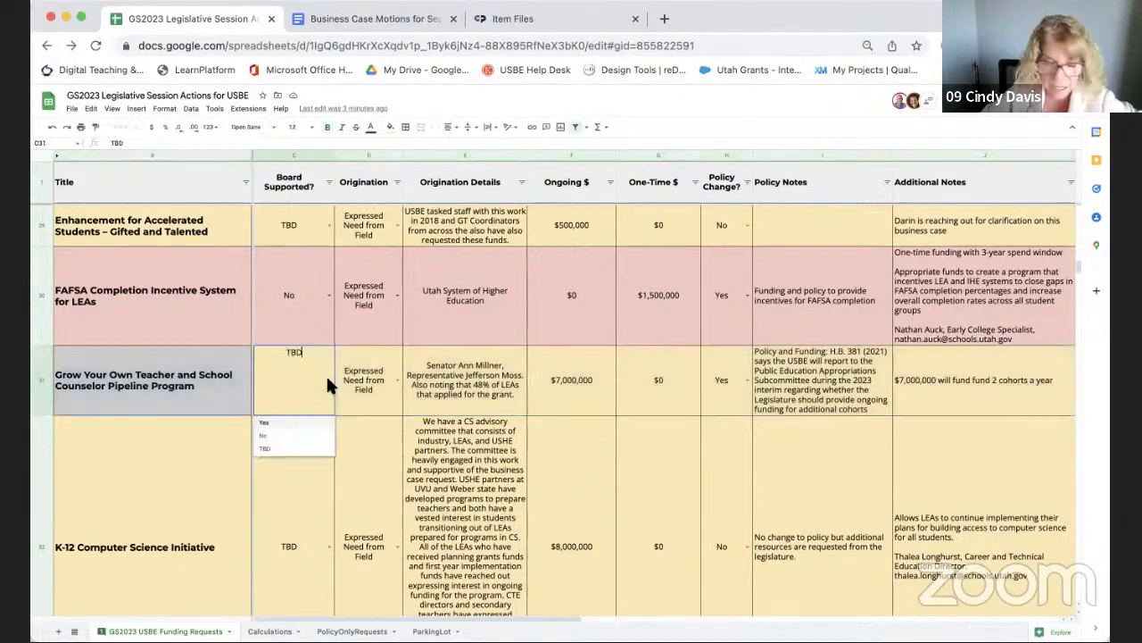
pyautogui.click(265, 423)
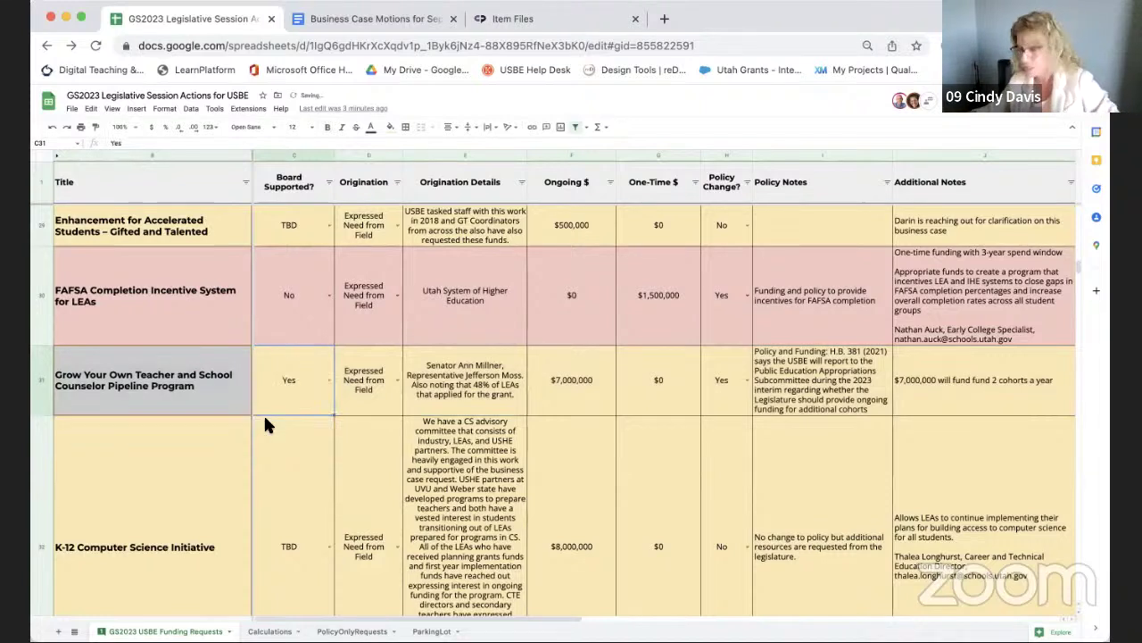
pyautogui.click(126, 456)
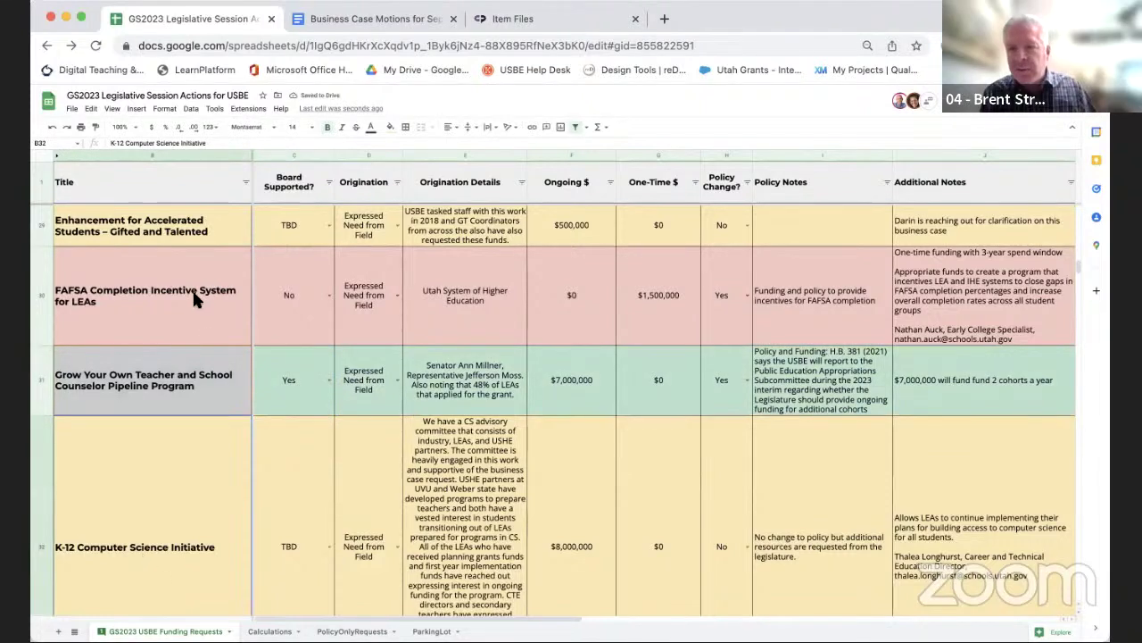
pyautogui.click(198, 300)
pyautogui.click(156, 434)
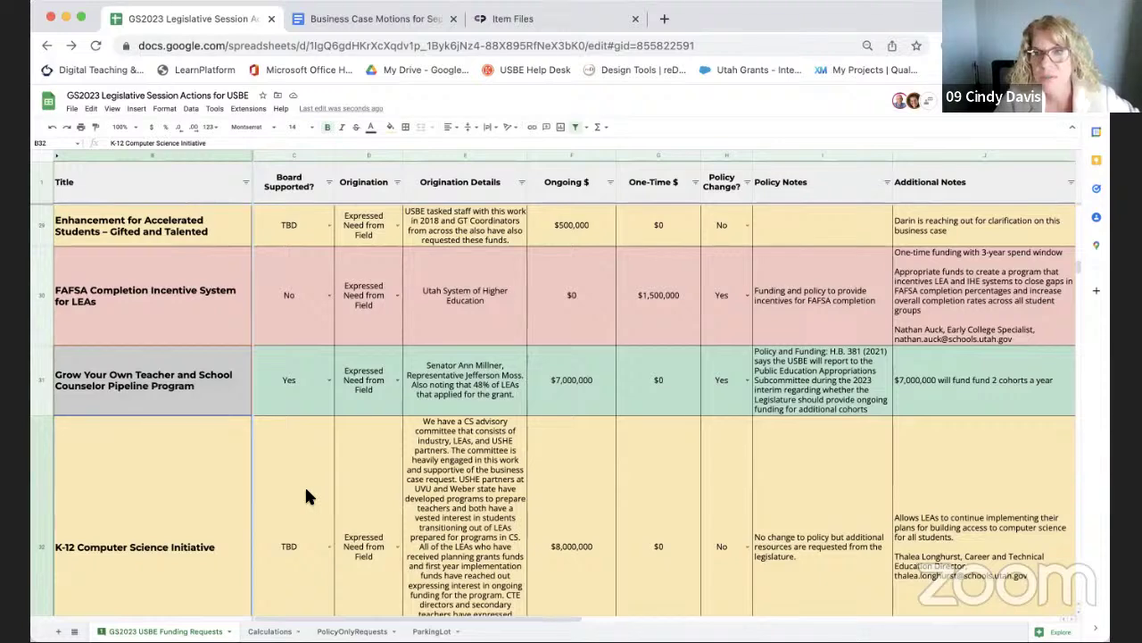
# Step: Find the Early Learning Coaches in Rural Schools request and highlight its entire row
pyautogui.scroll(2, 304, 495)
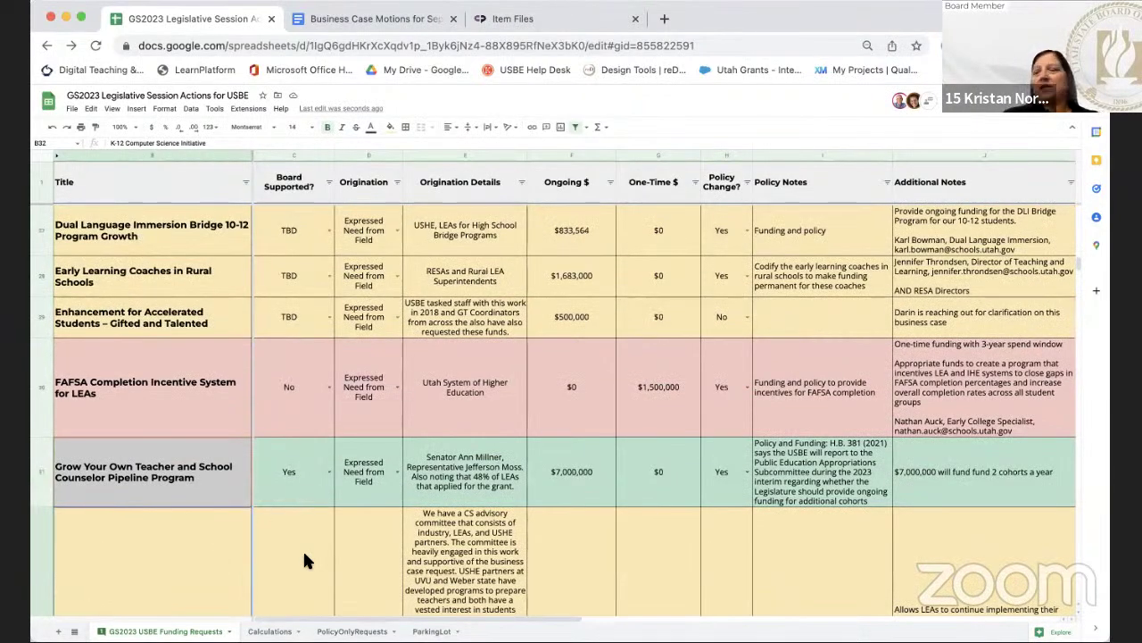
pyautogui.scroll(-5, 304, 560)
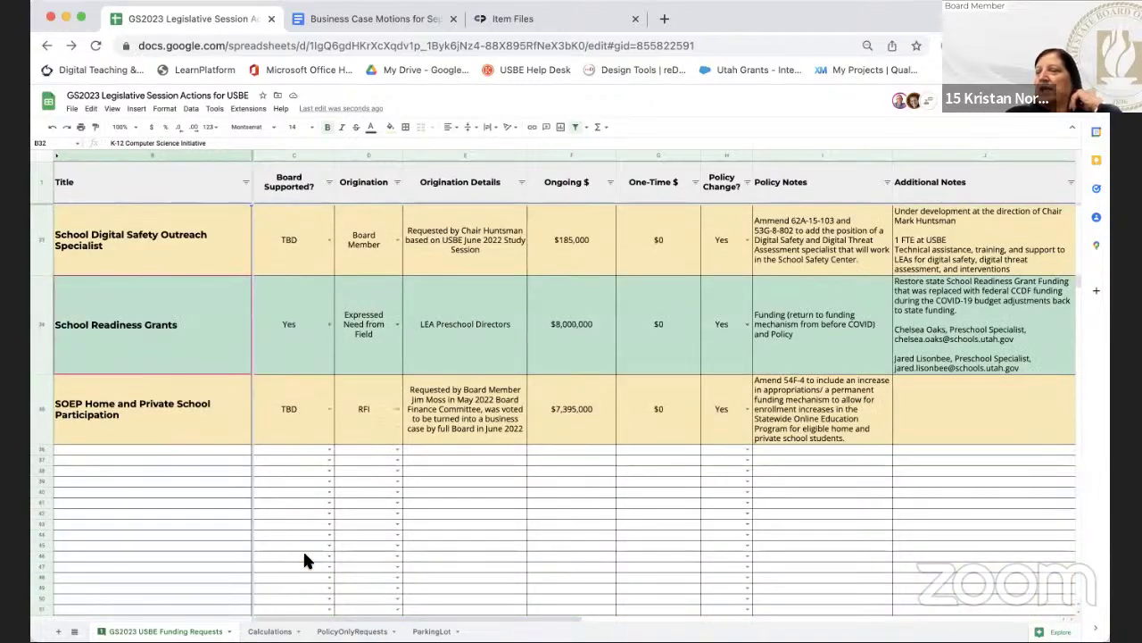
pyautogui.scroll(2, 305, 559)
pyautogui.scroll(10, 305, 559)
pyautogui.hscroll(2, 304, 558)
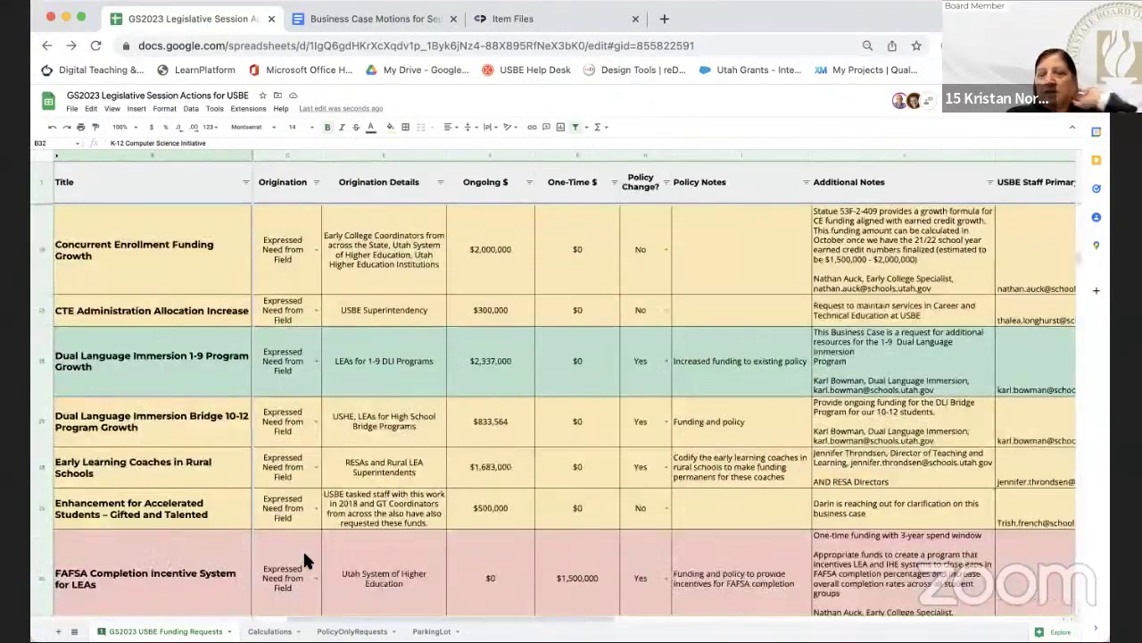
pyautogui.scroll(-3, 303, 559)
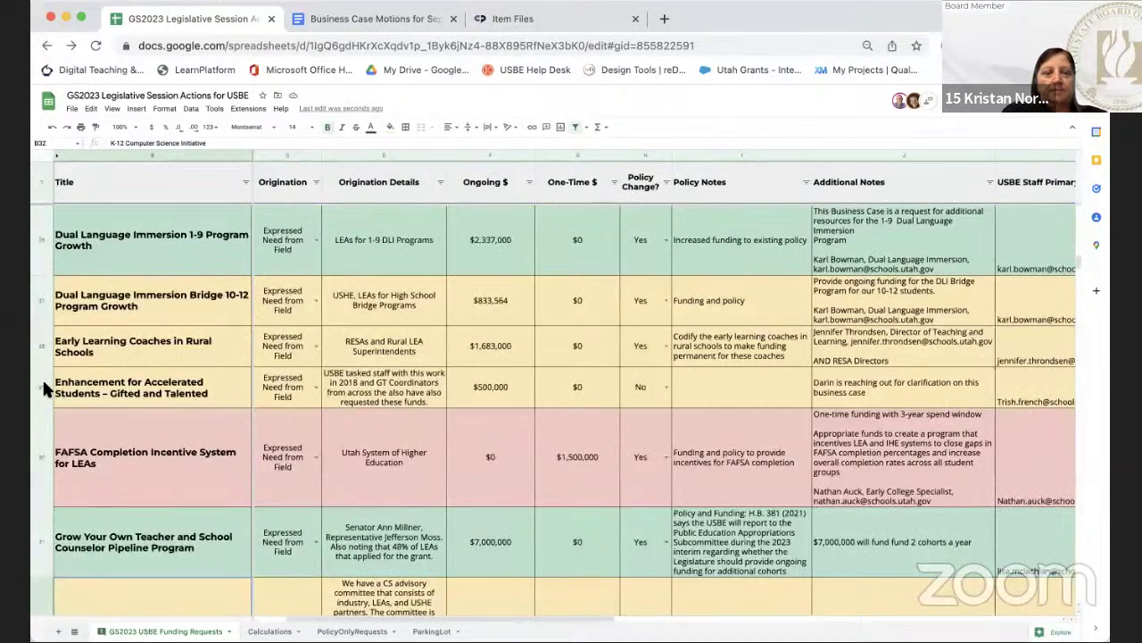
pyautogui.click(41, 353)
# Step: Switch to the Business Case Motions document and highlight the Early Learning Coaches in Rural Schools motion, including its board member heading
pyautogui.scroll(-3, 165, 426)
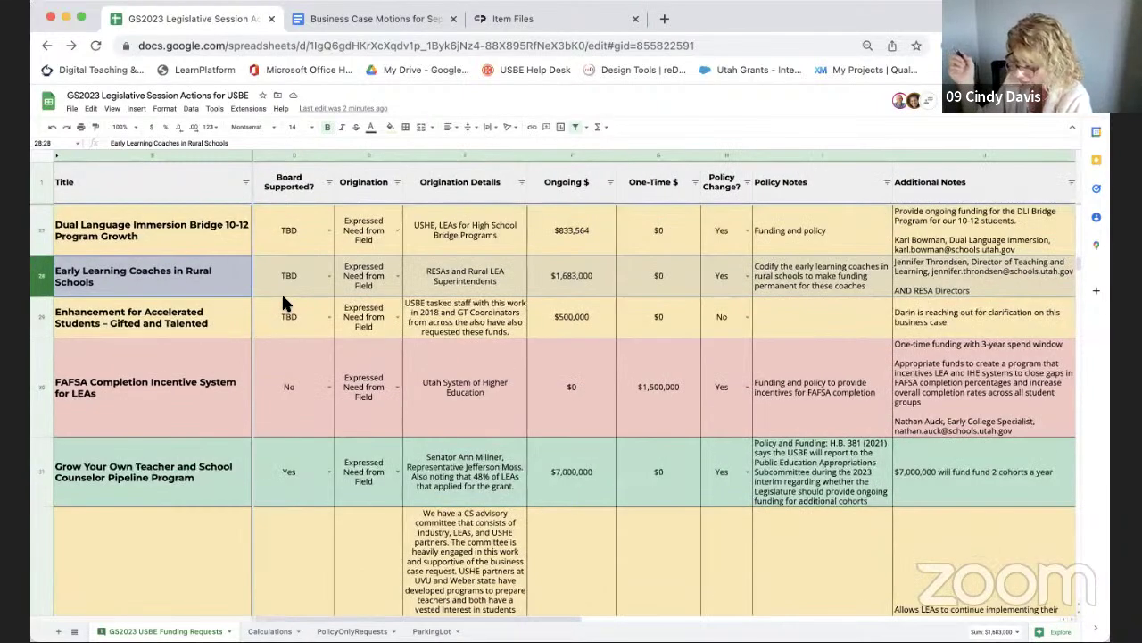
pyautogui.scroll(-1, 282, 296)
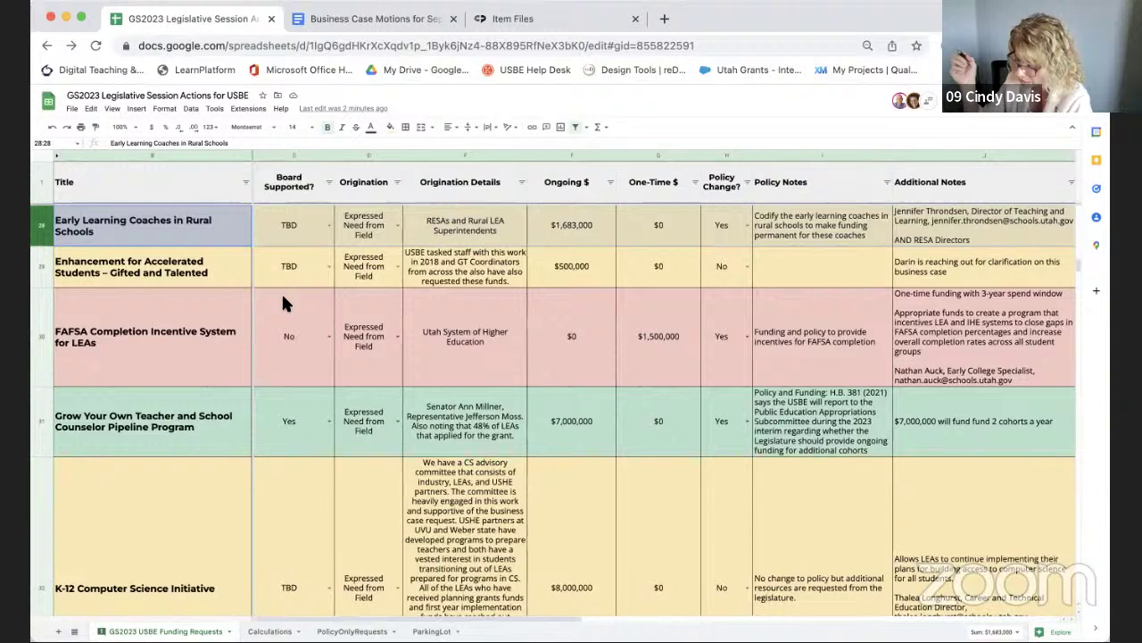
pyautogui.scroll(1, 282, 300)
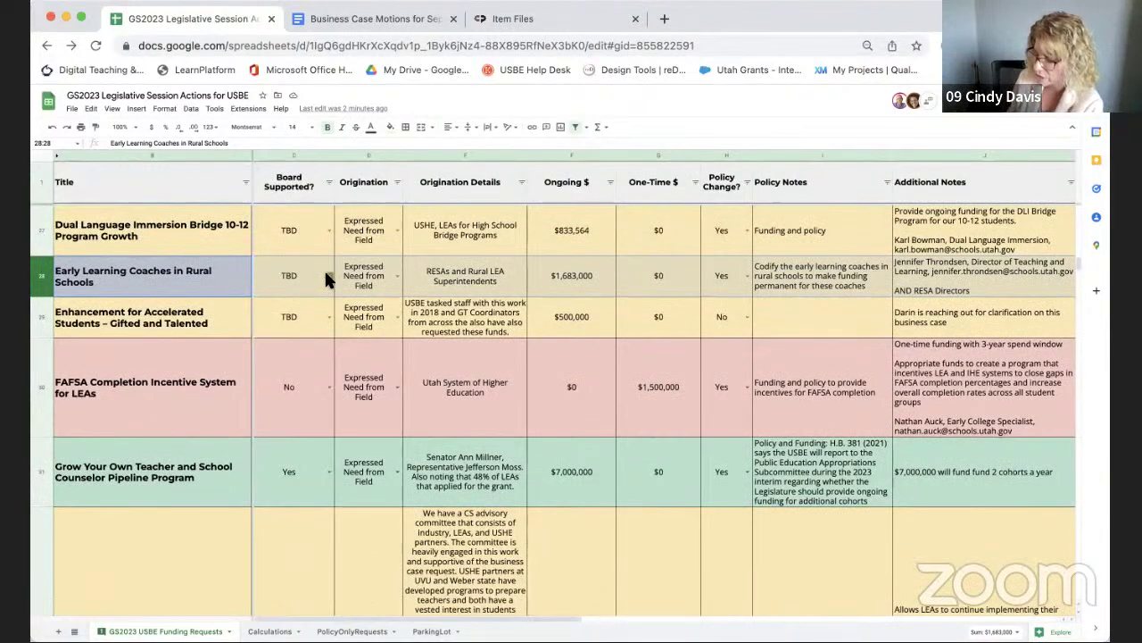
pyautogui.click(381, 19)
pyautogui.scroll(-2, 370, 202)
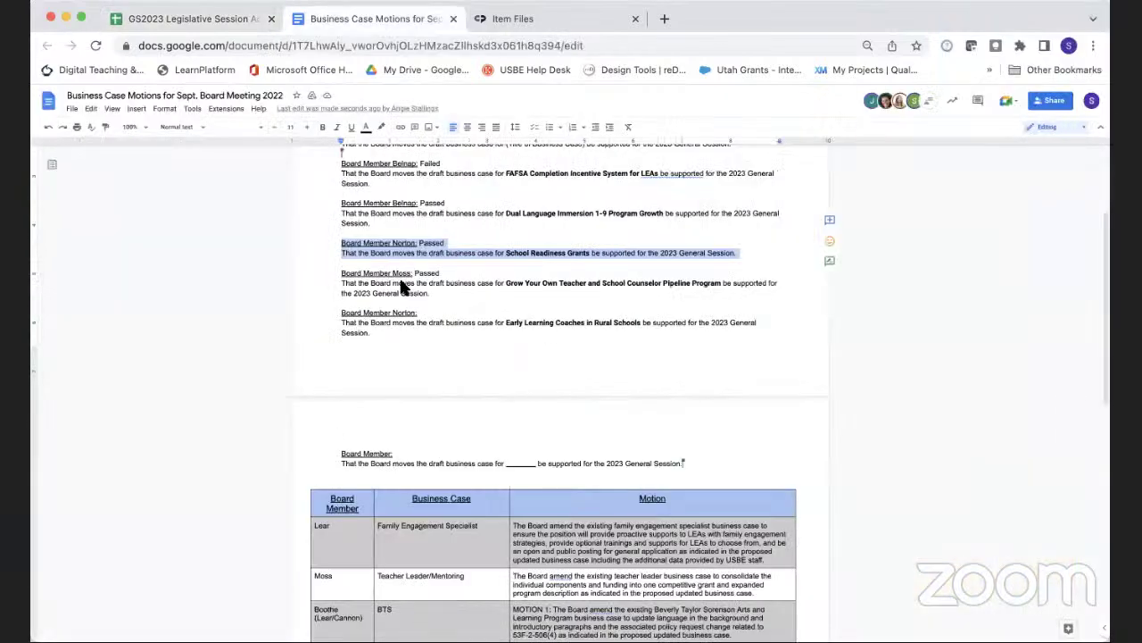
pyautogui.click(361, 335)
pyautogui.moveTo(361, 335); pyautogui.dragTo(320, 315)
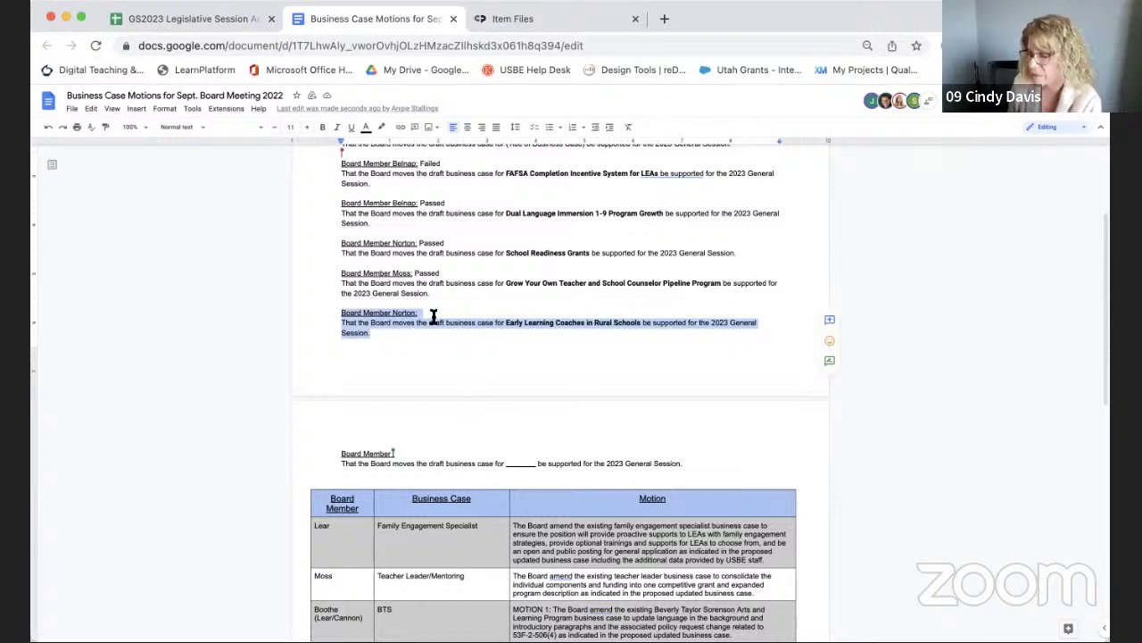
# Step: Return to the funding requests sheet and set Board Supported? for Early Learning Coaches in Rural Schools to Yes
pyautogui.click(254, 18)
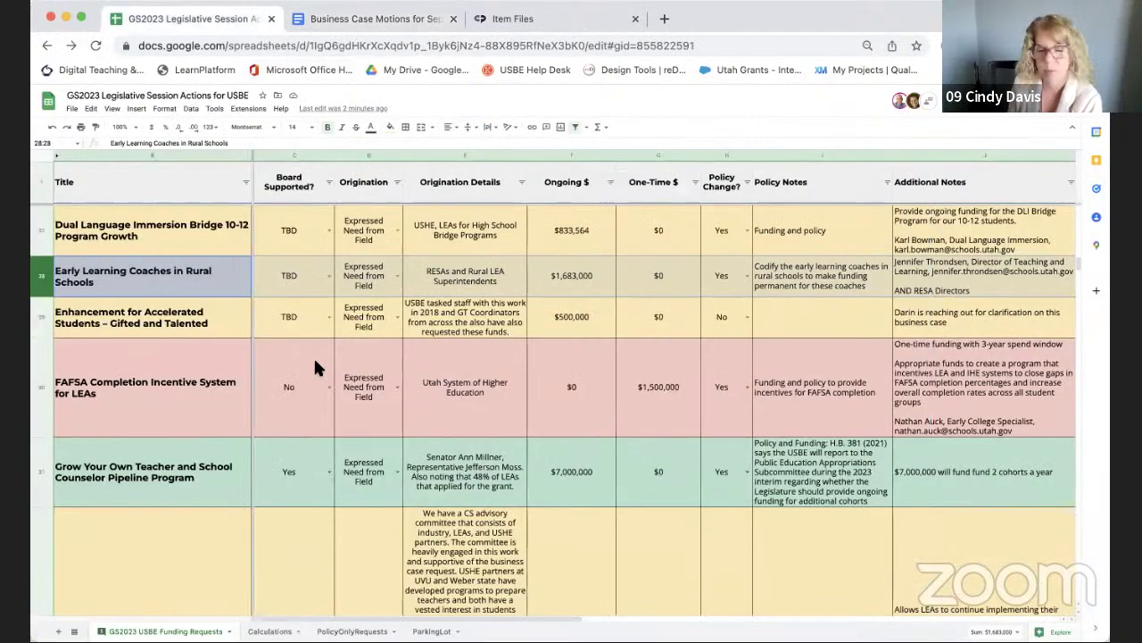
pyautogui.click(326, 273)
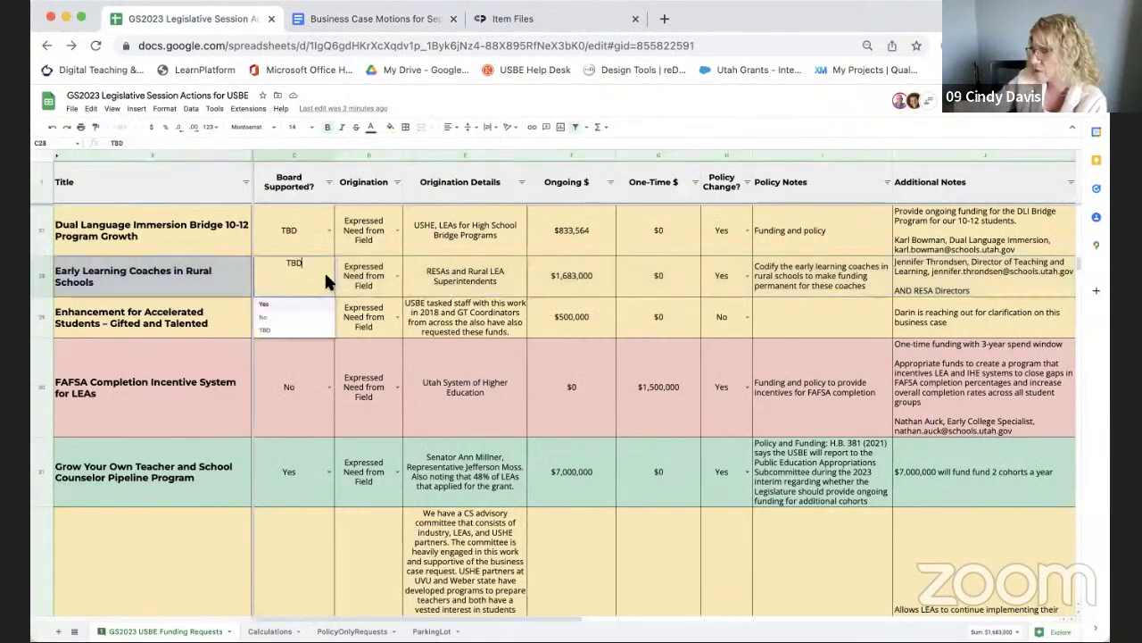
pyautogui.click(264, 303)
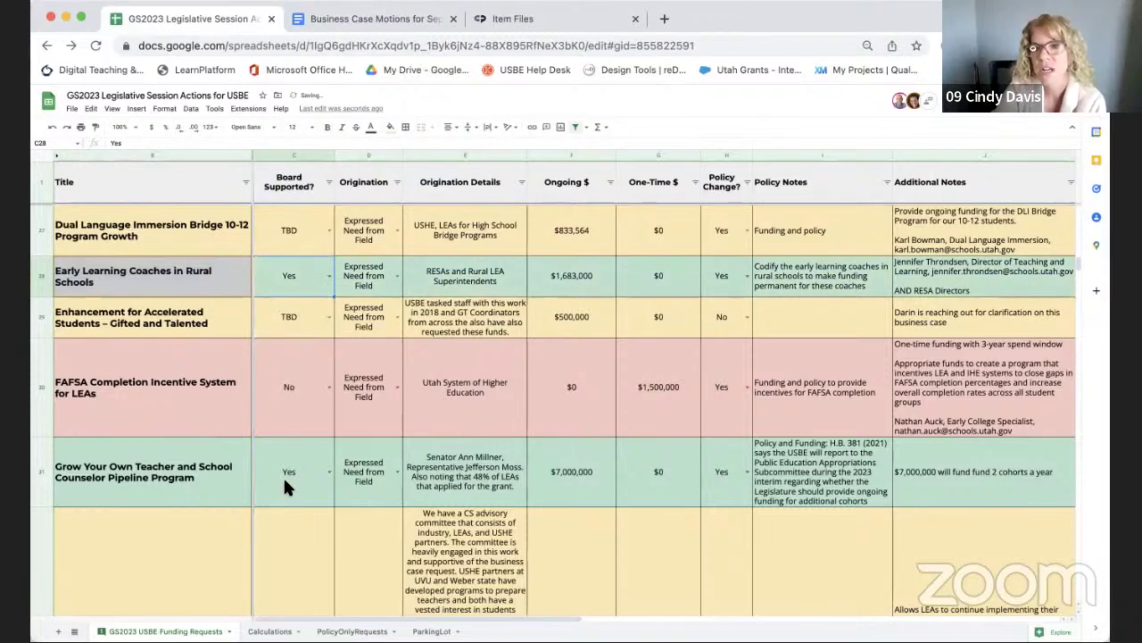
pyautogui.click(286, 557)
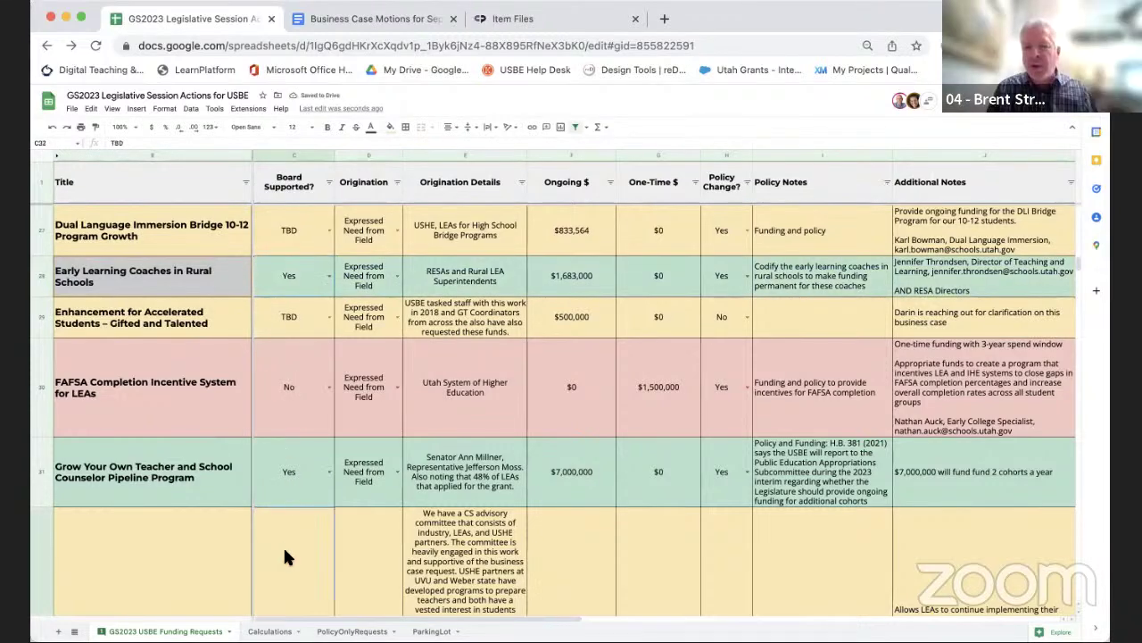
# Step: Find the Reduce Curricular and Co-curricular Fees request and highlight its entire row
pyautogui.scroll(-1, 284, 552)
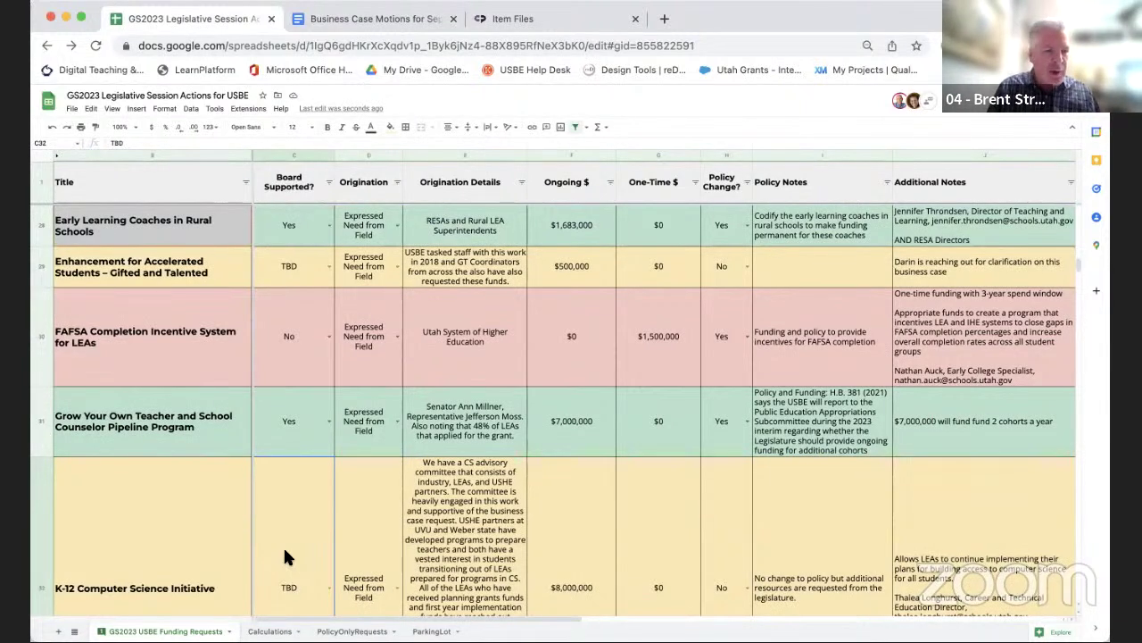
pyautogui.scroll(-2, 285, 554)
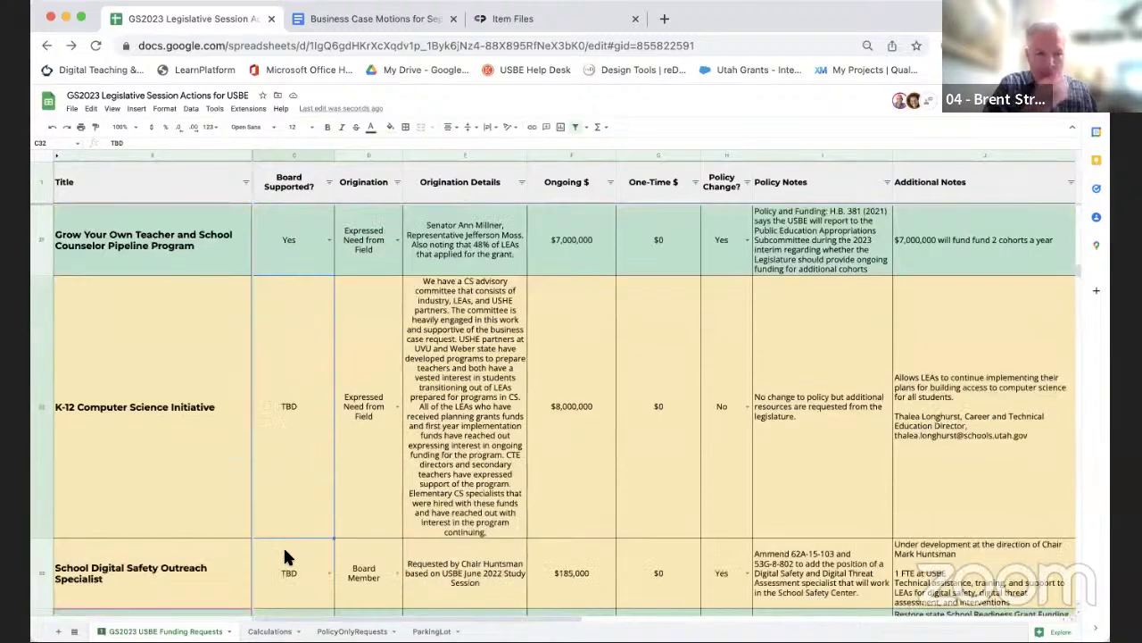
pyautogui.scroll(-5, 285, 557)
pyautogui.hscroll(1, 285, 557)
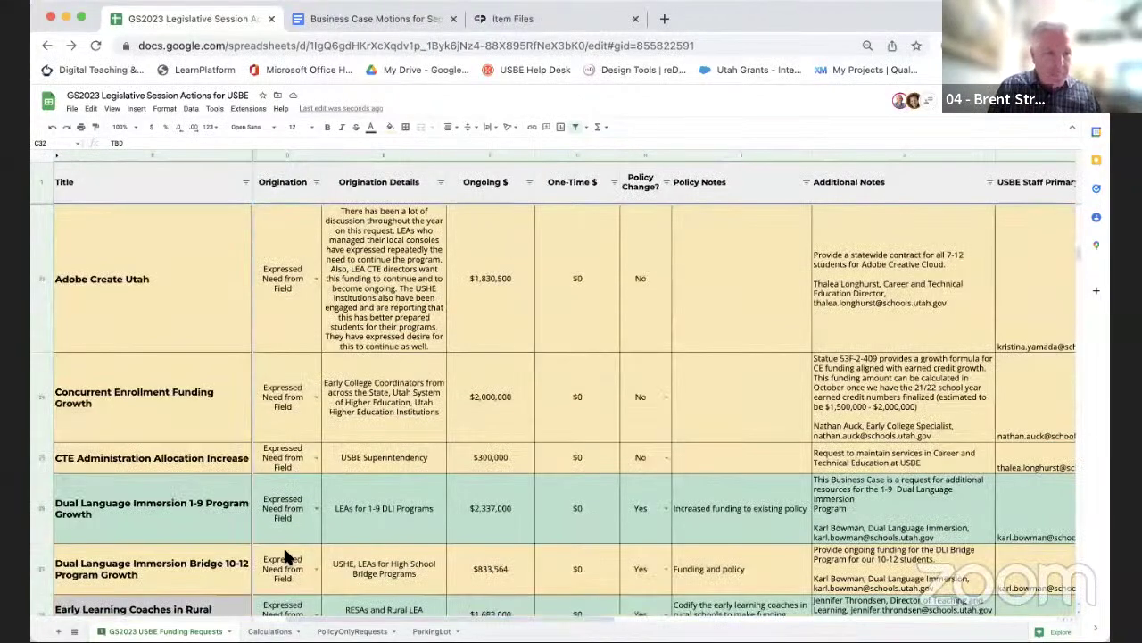
pyautogui.scroll(2, 285, 557)
pyautogui.scroll(10, 285, 555)
pyautogui.hscroll(1, 285, 555)
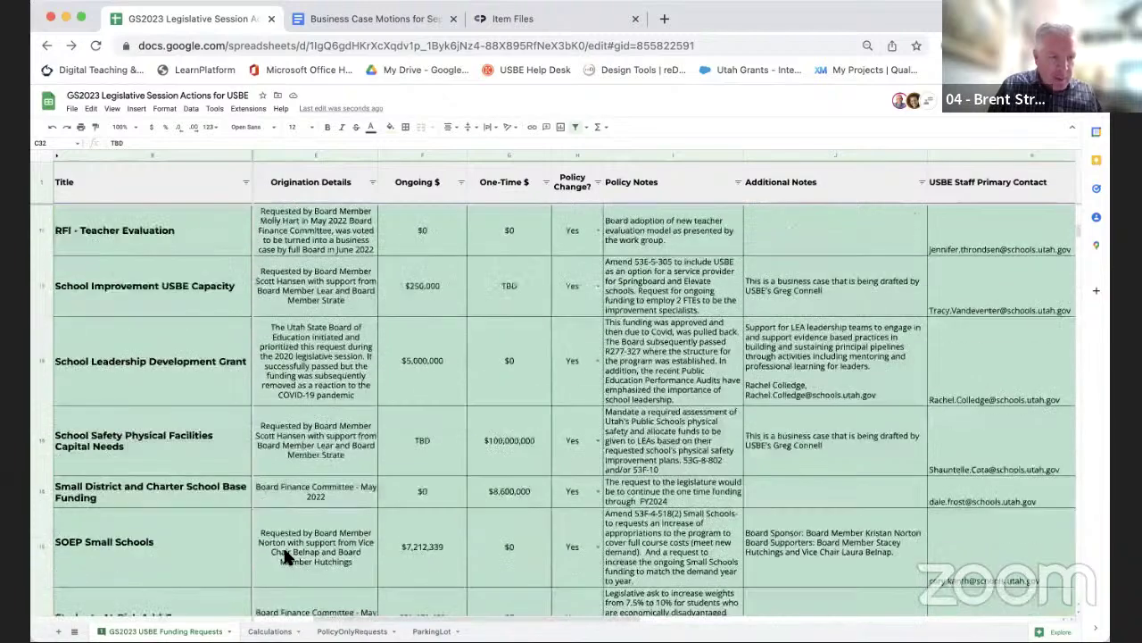
pyautogui.scroll(5, 287, 555)
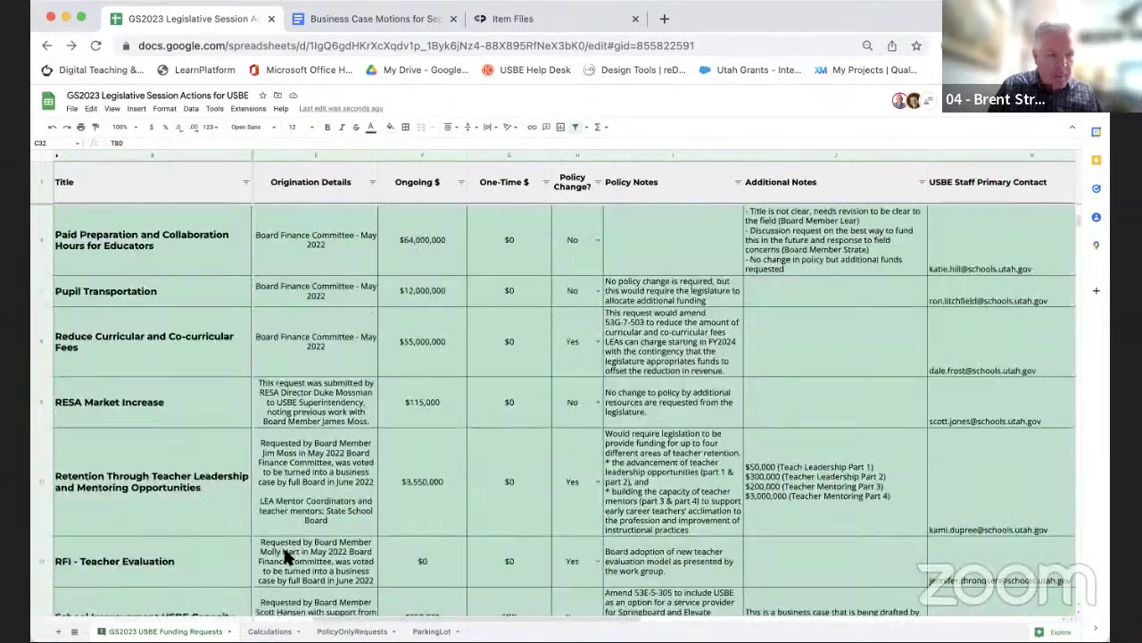
pyautogui.click(40, 334)
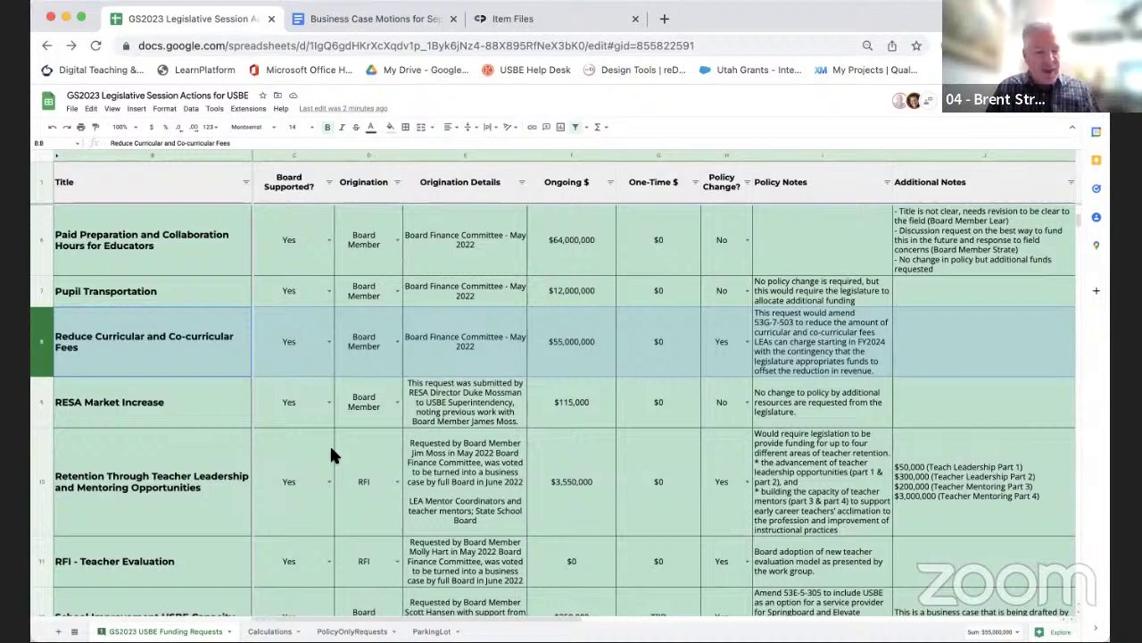
# Step: Review the remaining supported requests, and switch to the Business Case Motions document to show the blank draft motion above the motions table
pyautogui.scroll(-5, 330, 450)
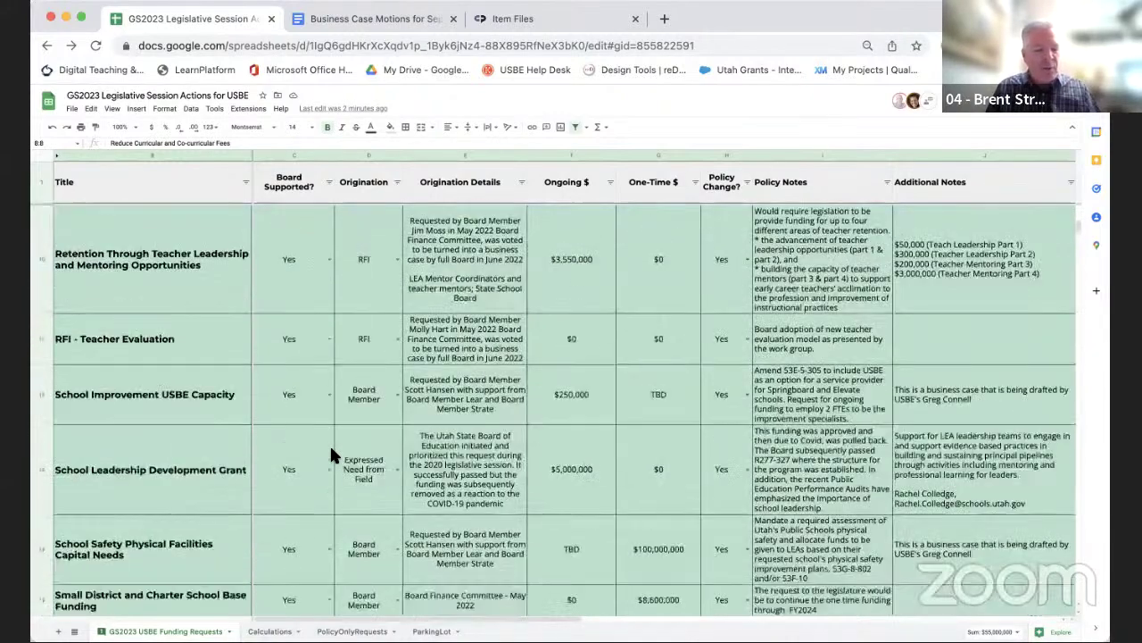
pyautogui.scroll(-5, 330, 443)
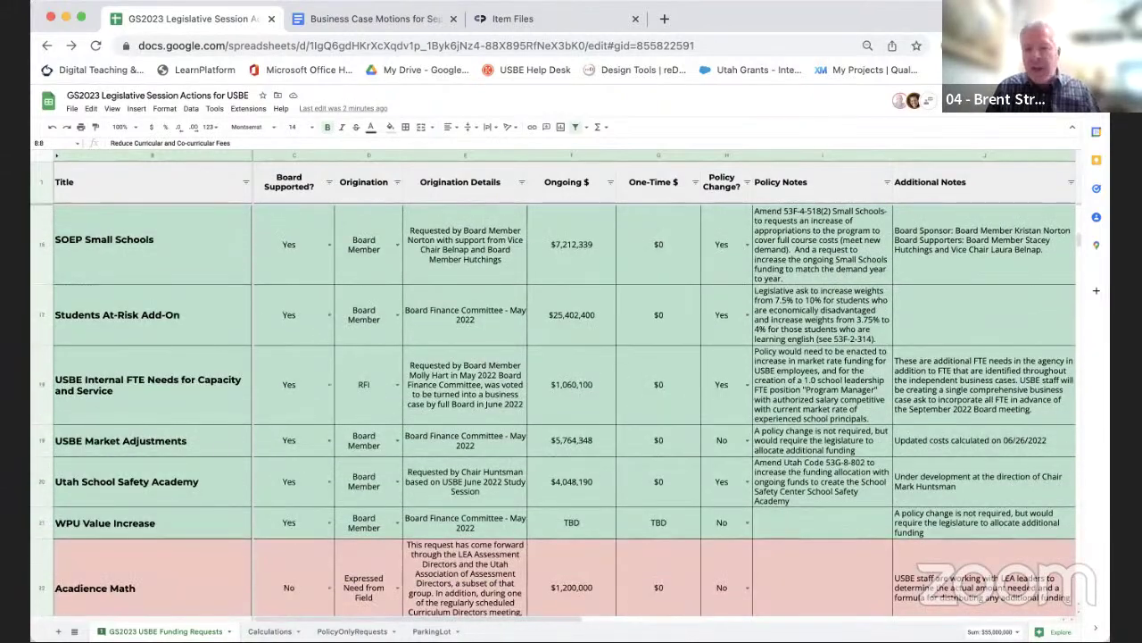
pyautogui.click(353, 18)
pyautogui.scroll(-4, 430, 437)
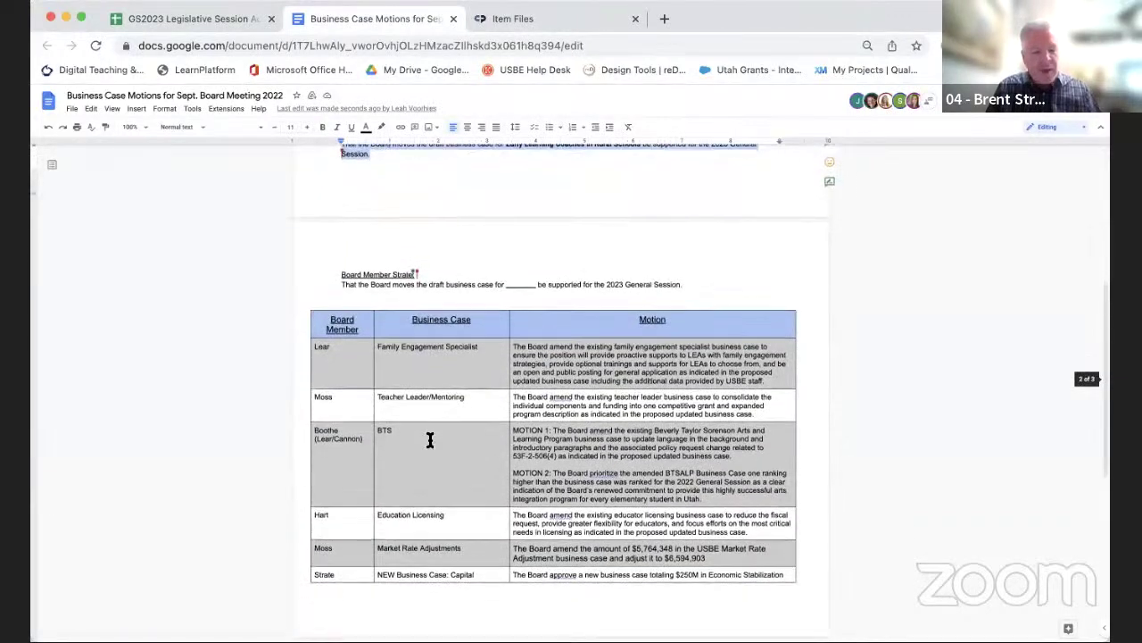
# Step: Highlight the NEW Business Case: Capital Improvements row in the motions table and enlarge the page zoom to 90%
pyautogui.scroll(-2, 429, 439)
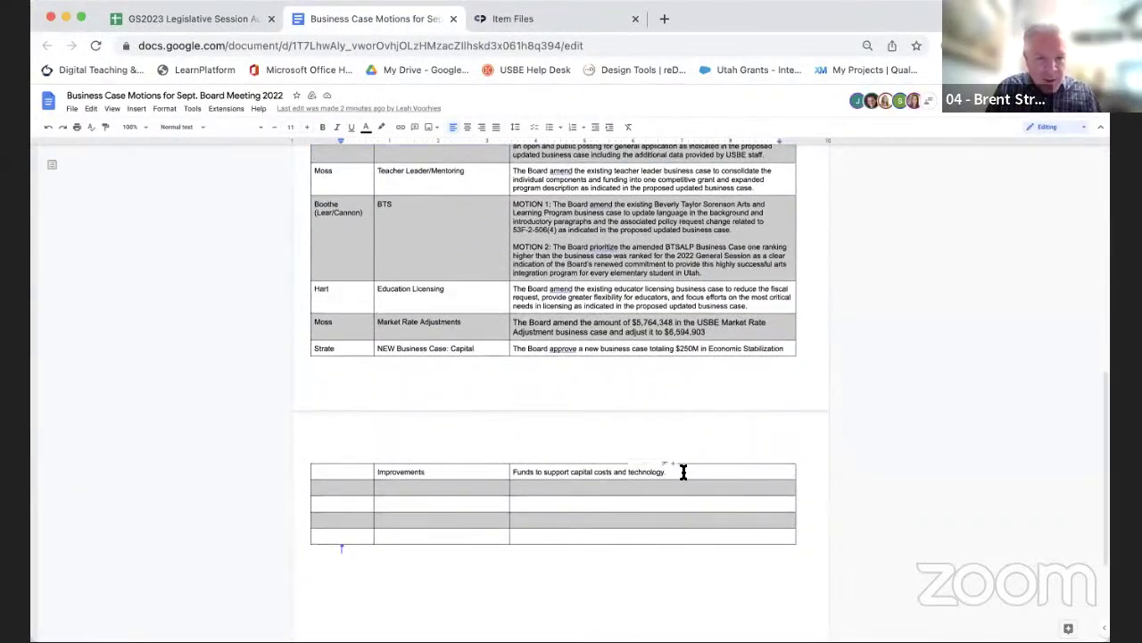
pyautogui.moveTo(585, 439); pyautogui.dragTo(315, 365)
pyautogui.click(1098, 45)
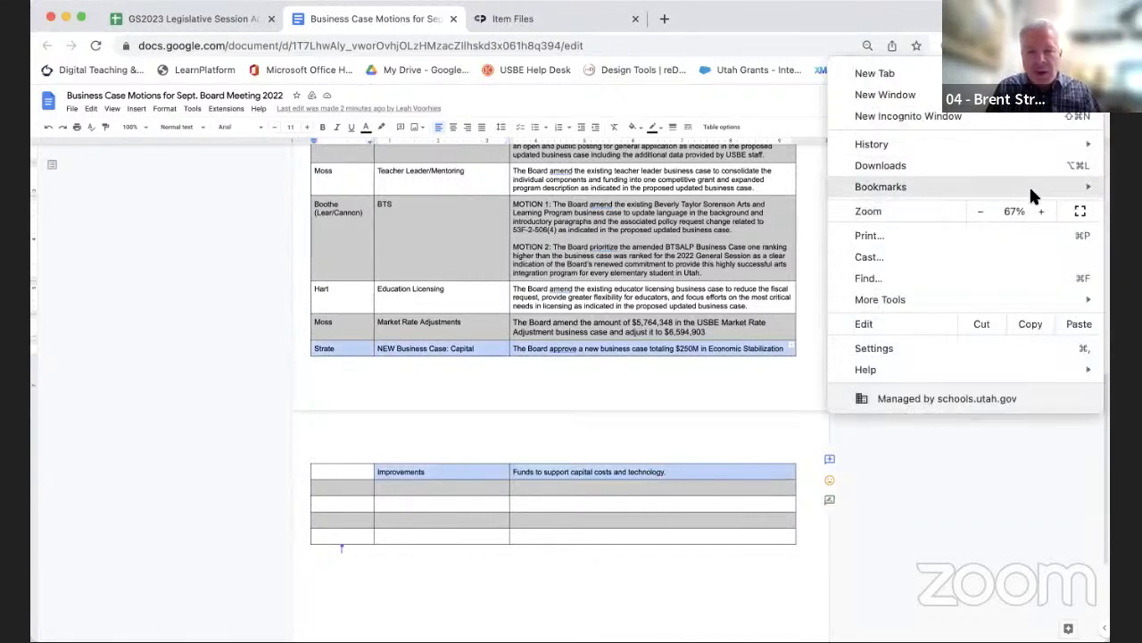
pyautogui.click(1044, 212)
pyautogui.click(1044, 212)
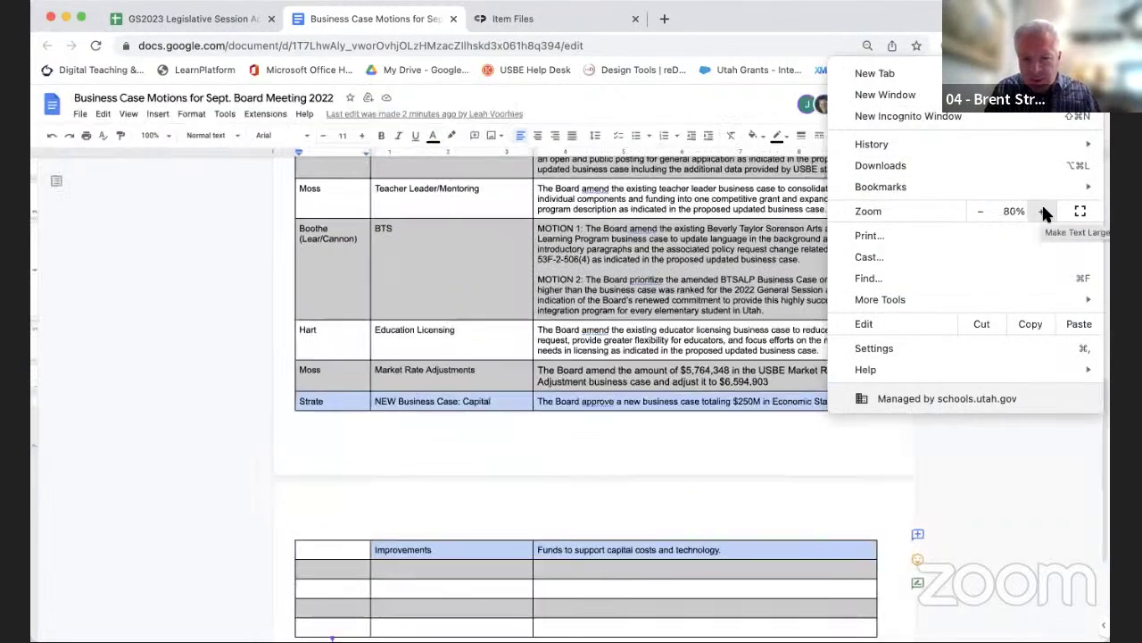
pyautogui.click(1044, 212)
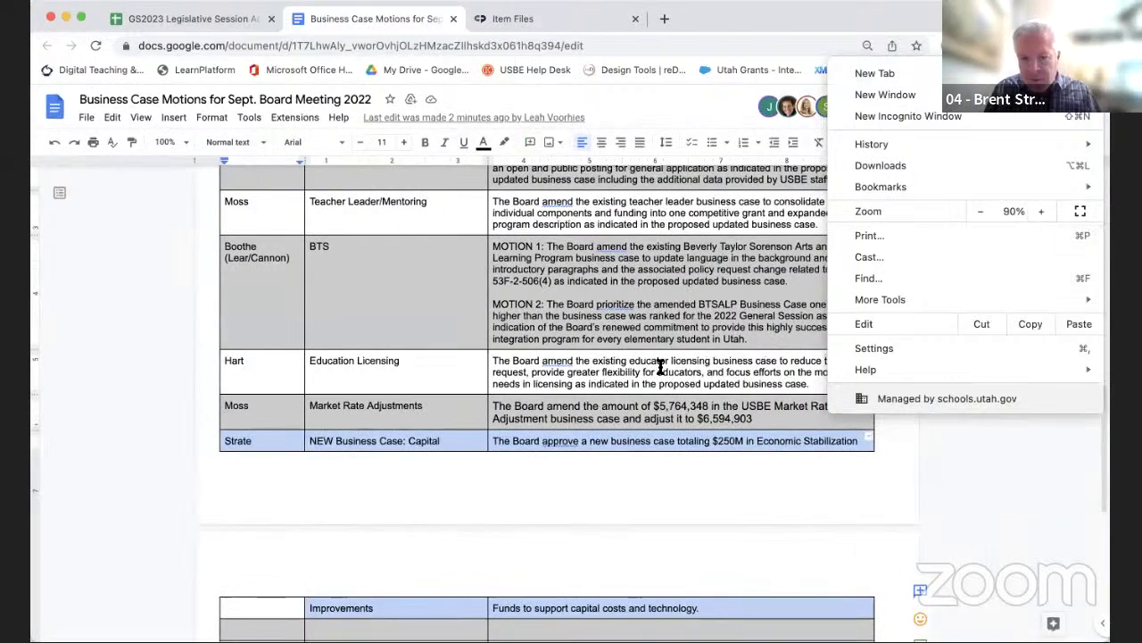
pyautogui.click(602, 507)
# Step: Highlight only the motion text of the Capital Improvements business case across the page break
pyautogui.scroll(-3, 602, 508)
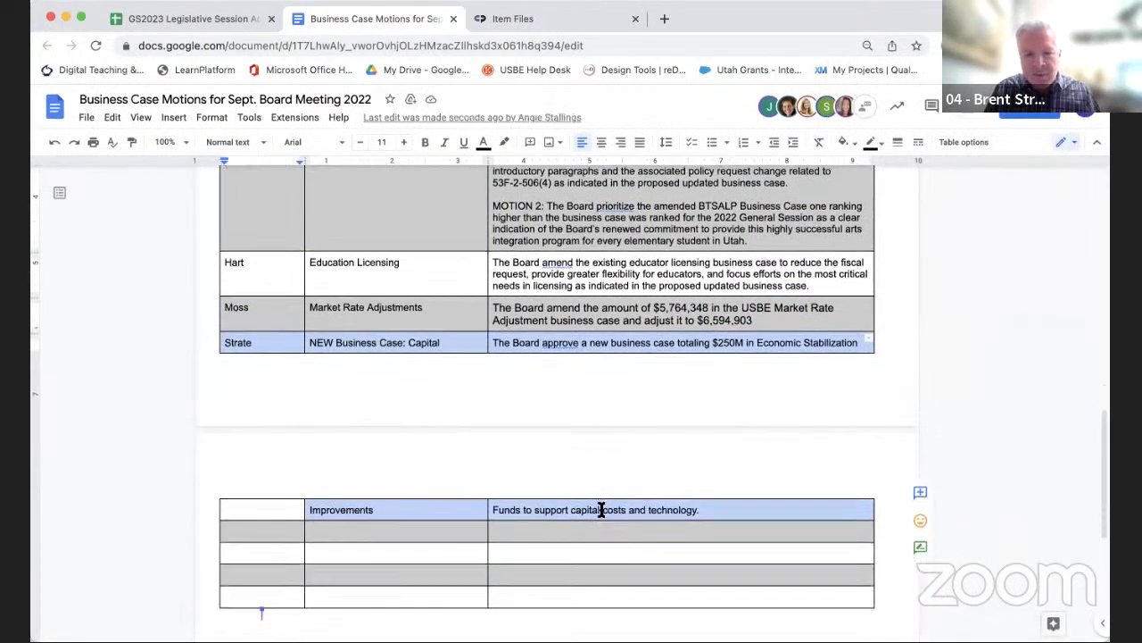
pyautogui.scroll(-3, 603, 507)
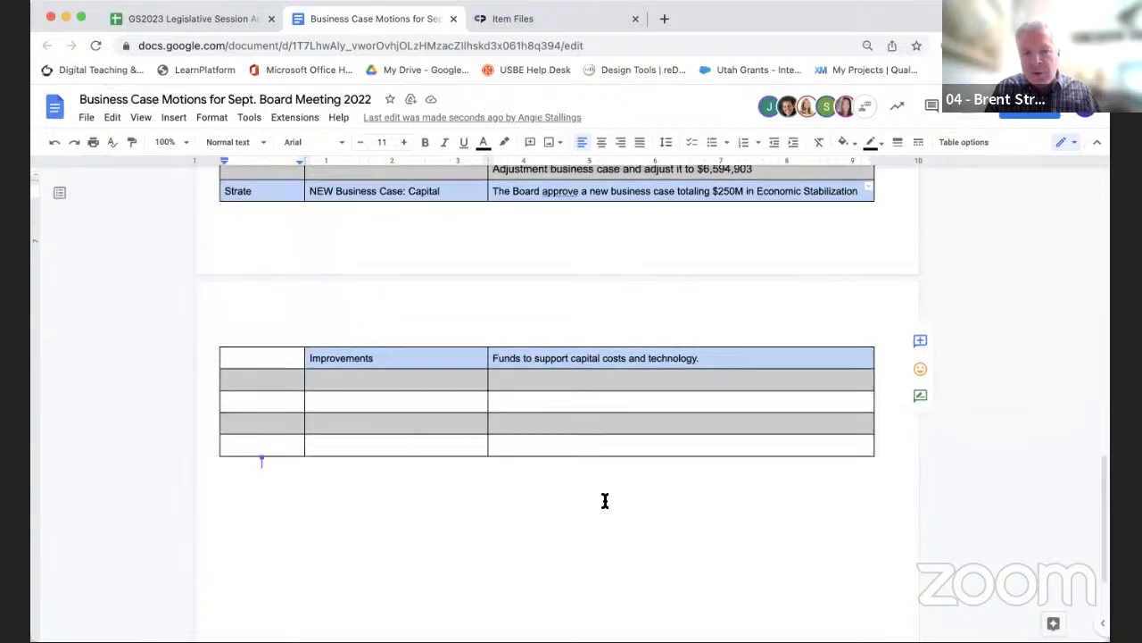
pyautogui.click(744, 361)
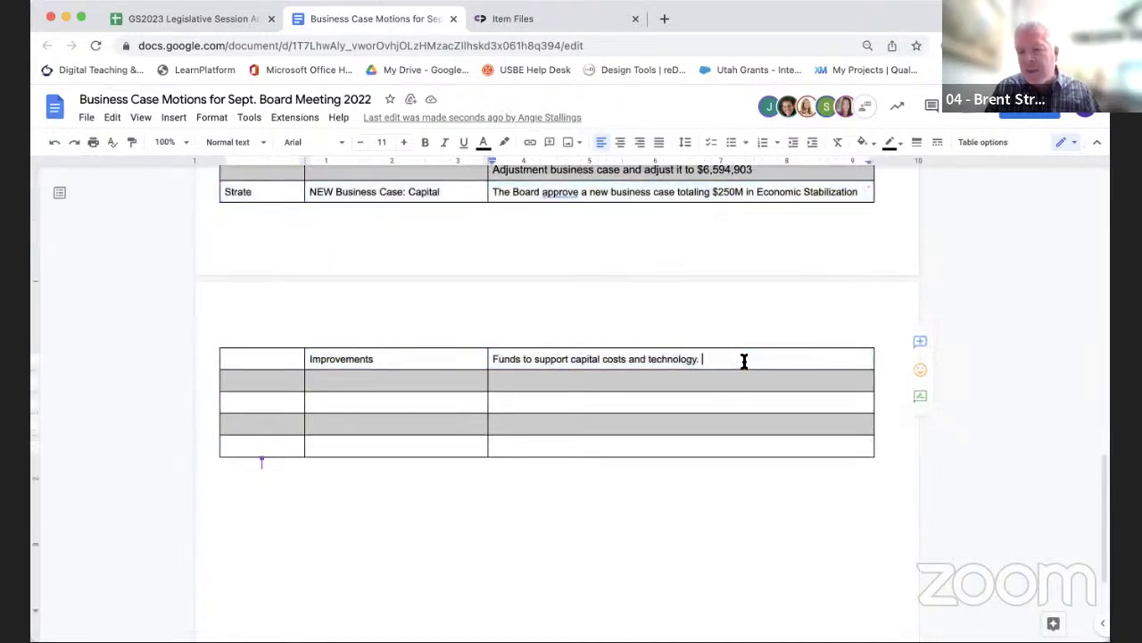
pyautogui.moveTo(744, 360); pyautogui.dragTo(490, 203)
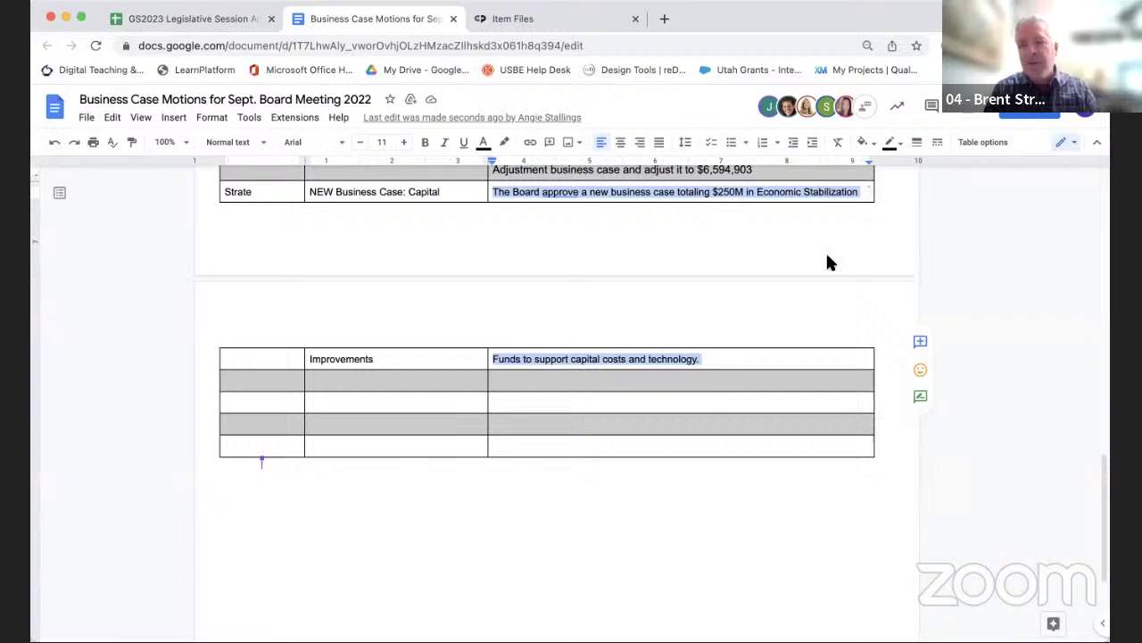
# Step: Add a blank line after the Market Rate Adjustments motion, and highlight the Capital Improvements business case and motion cells
pyautogui.click(761, 170)
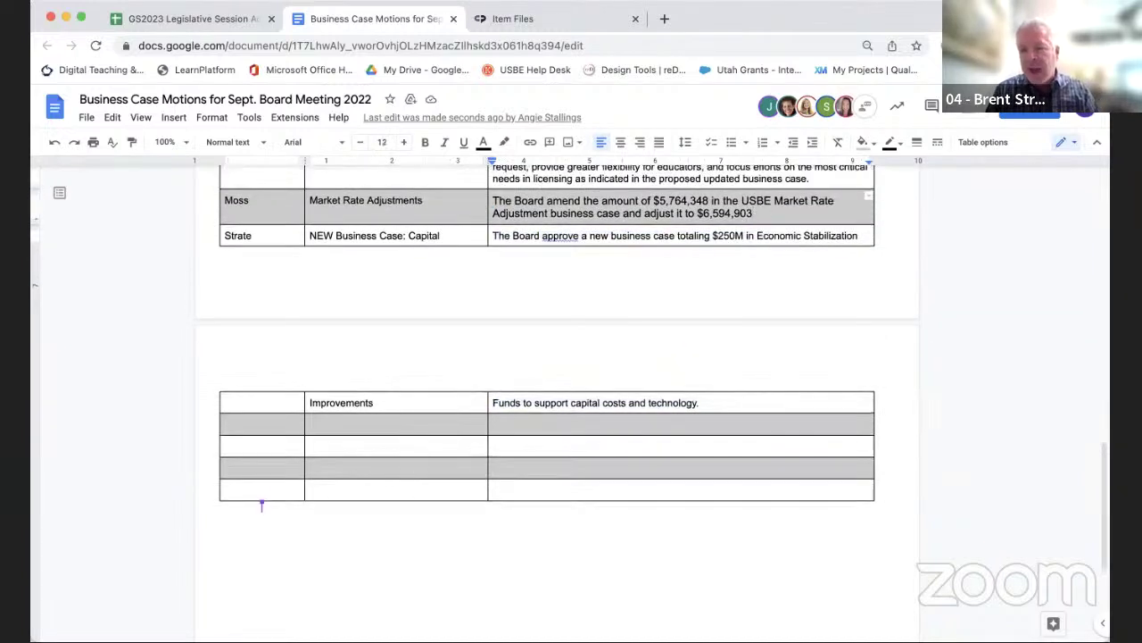
pyautogui.press('Return')
pyautogui.scroll(-2, 680, 430)
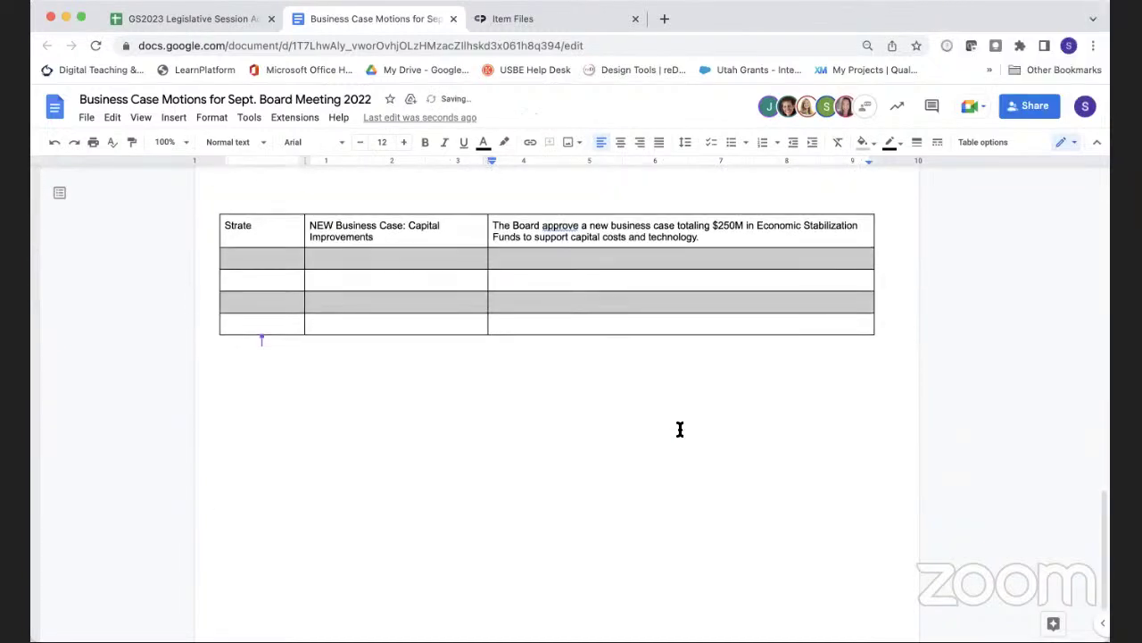
pyautogui.moveTo(705, 237); pyautogui.dragTo(485, 224)
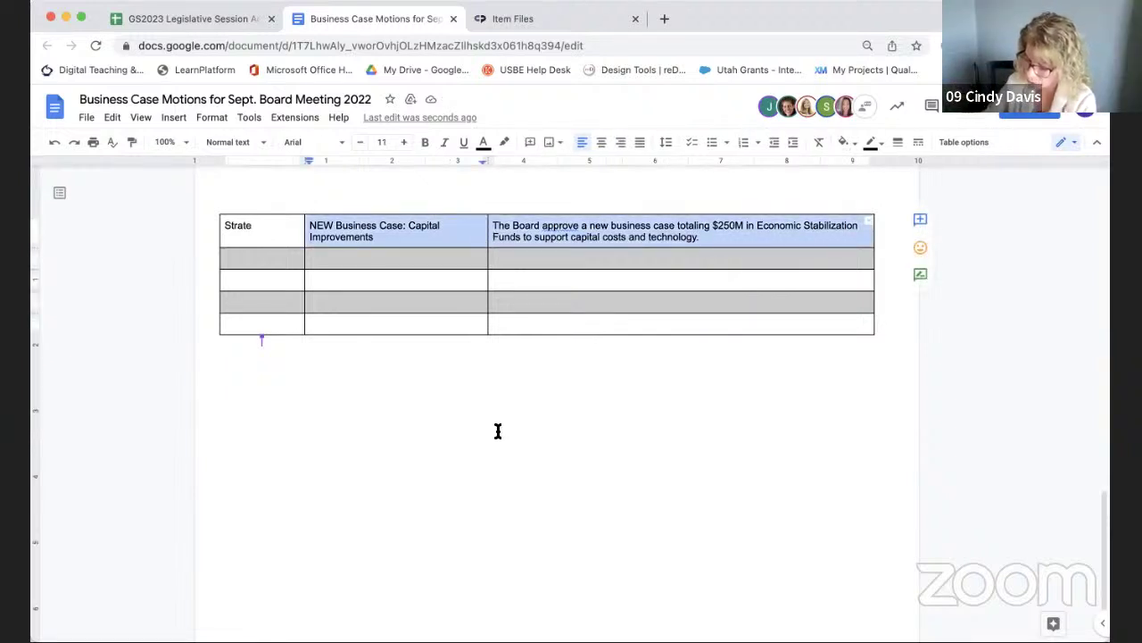
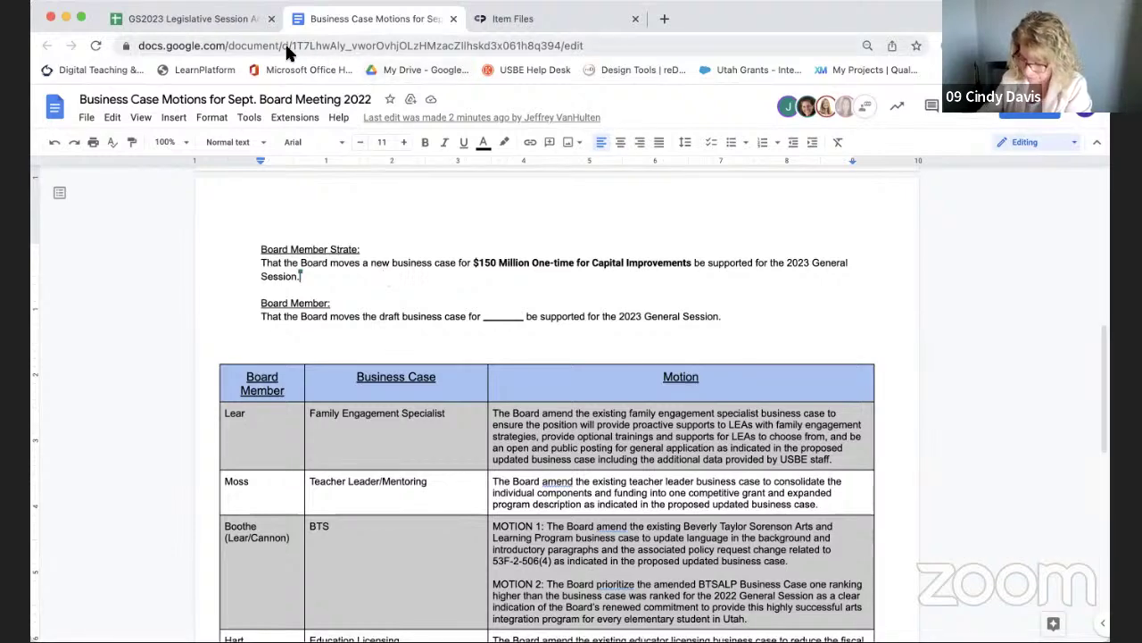
# Step: Switch to the funding requests sheet and set Board Supported? for Capital Improvements to No
pyautogui.click(240, 20)
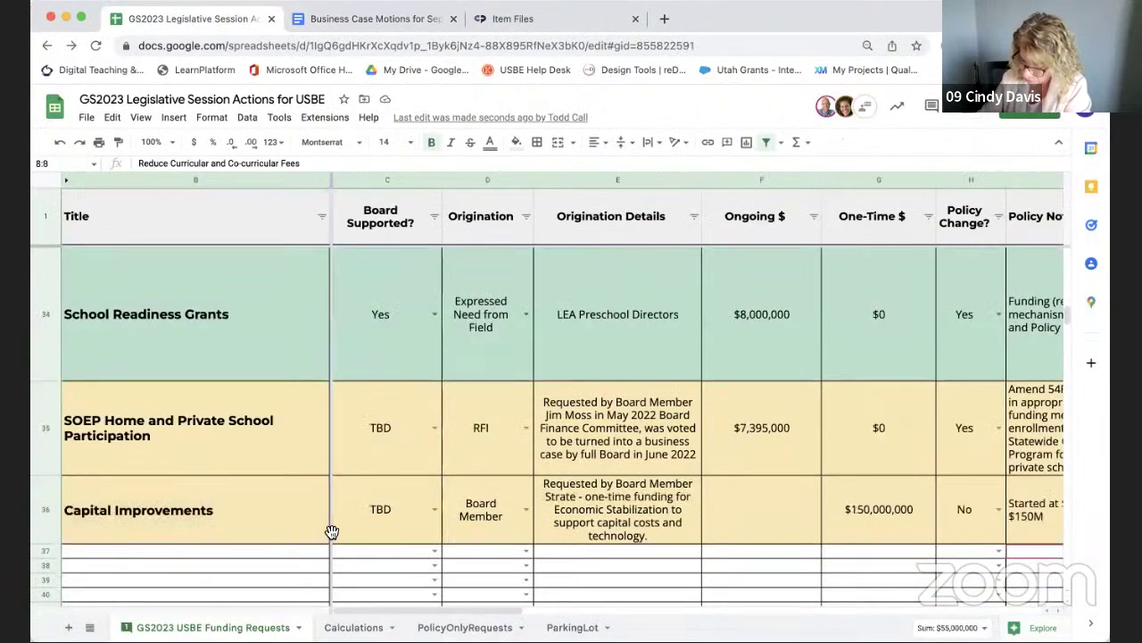
pyautogui.click(434, 511)
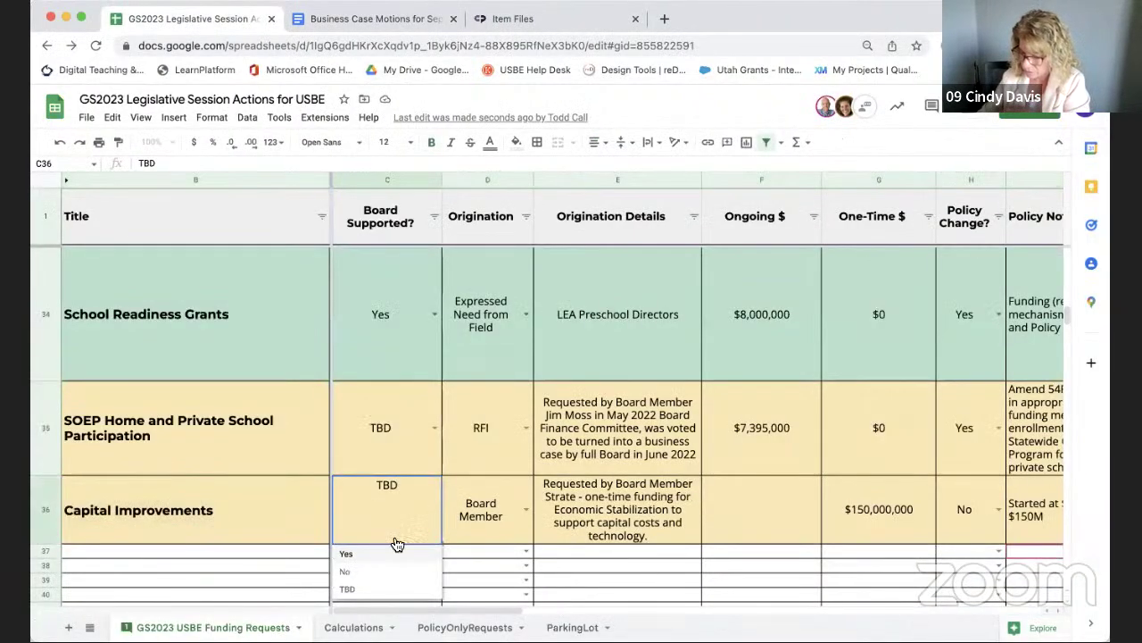
pyautogui.click(352, 571)
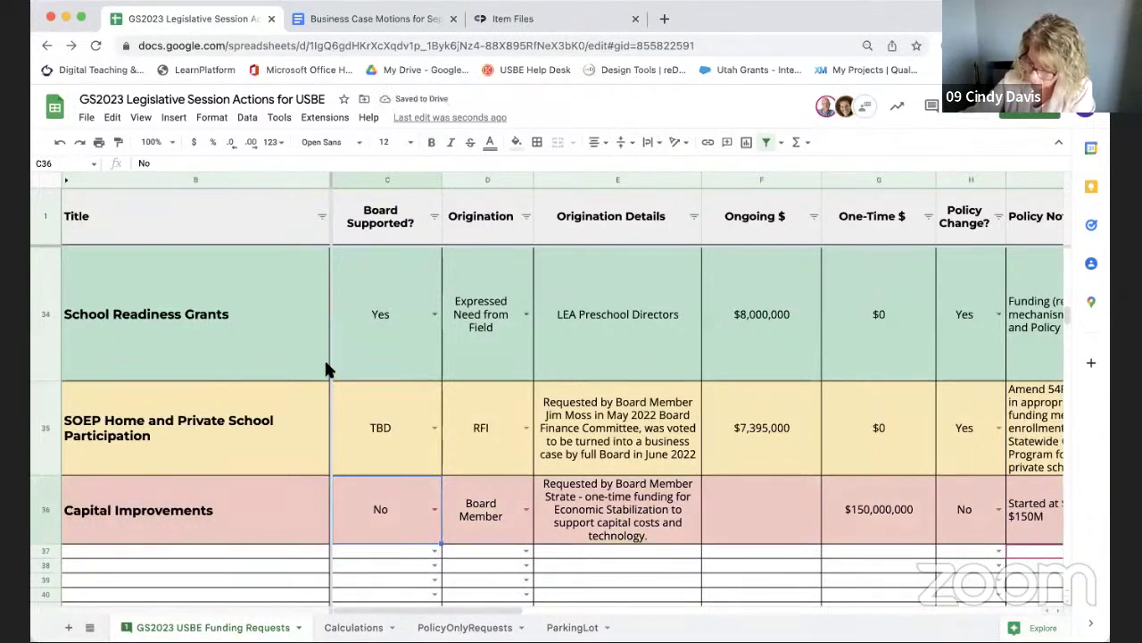
# Step: Reduce the sheet's page zoom to 67% and show the rows around K-12 Computer Science Initiative
pyautogui.click(1103, 45)
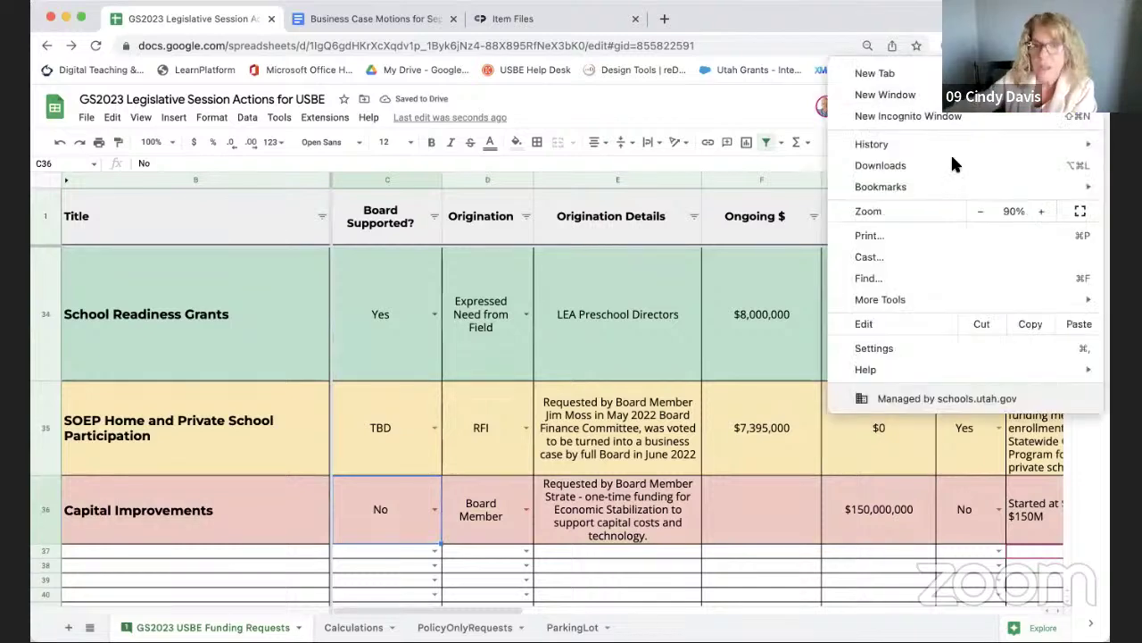
pyautogui.click(980, 210)
pyautogui.click(980, 211)
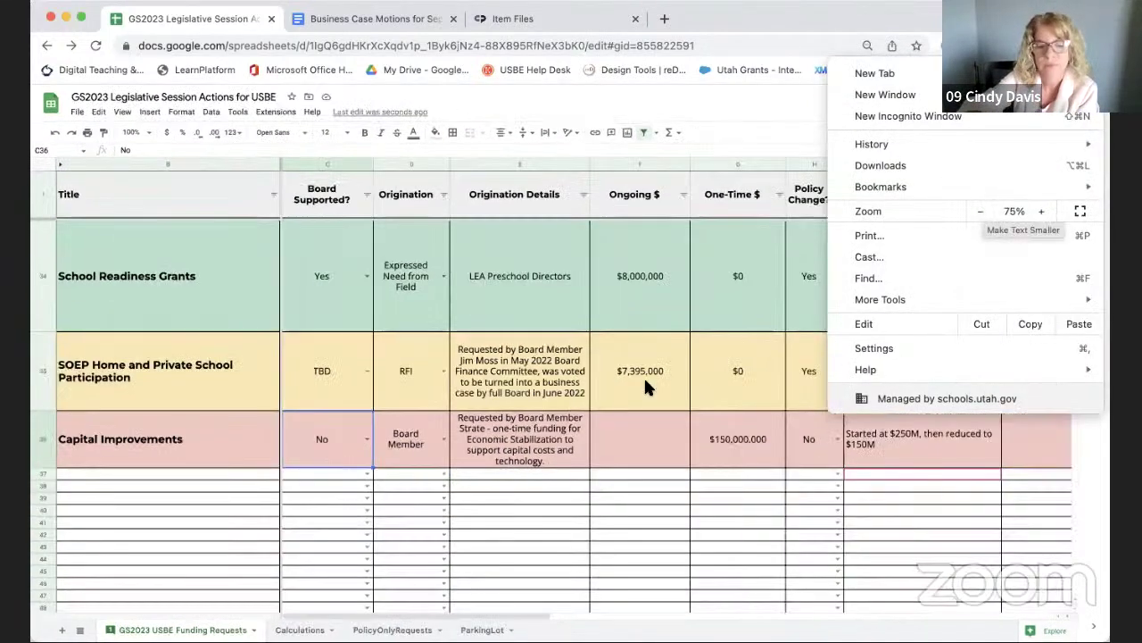
pyautogui.click(639, 366)
pyautogui.scroll(3, 629, 361)
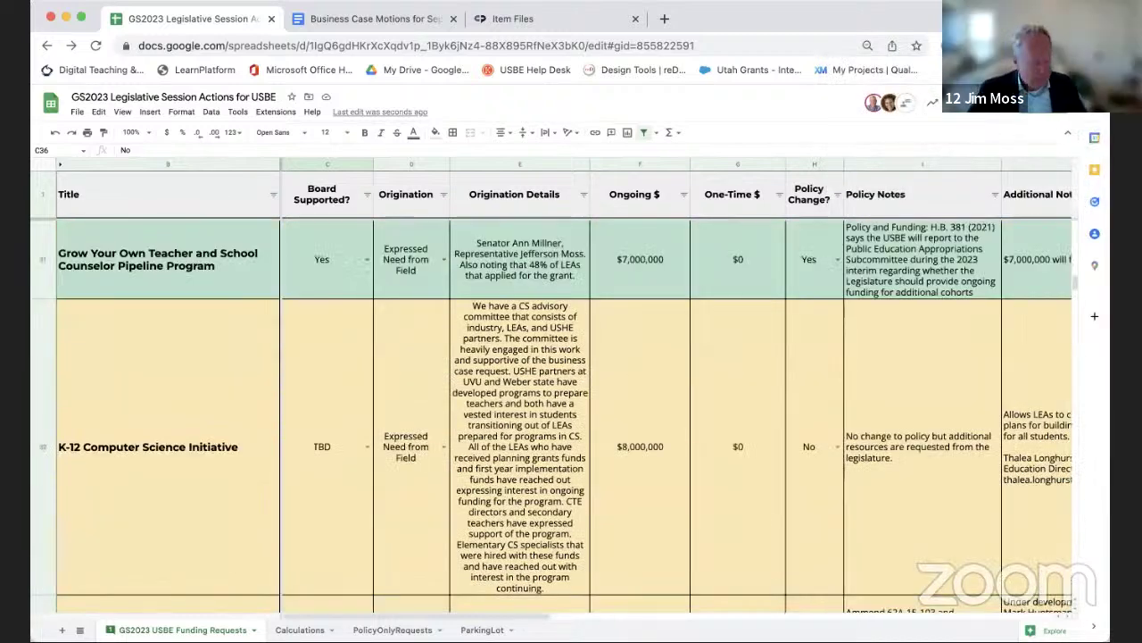
pyautogui.click(1094, 45)
pyautogui.click(982, 211)
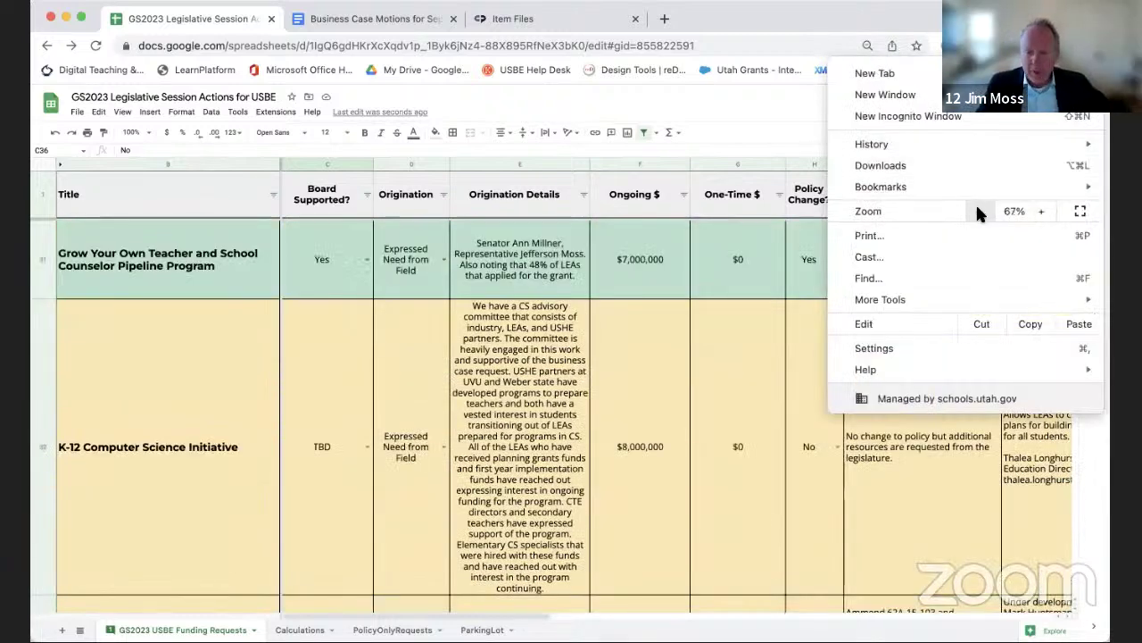
pyautogui.click(629, 382)
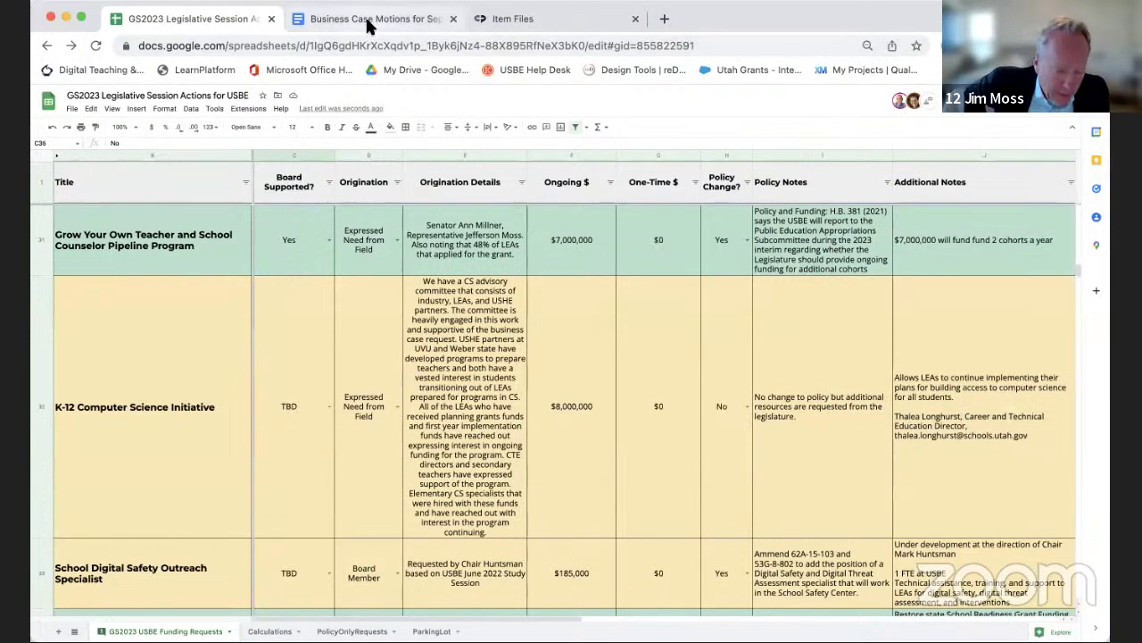
# Step: Switch to the Business Case Motions document and highlight the Market Rate Adjustments row in the motions table
pyautogui.click(374, 21)
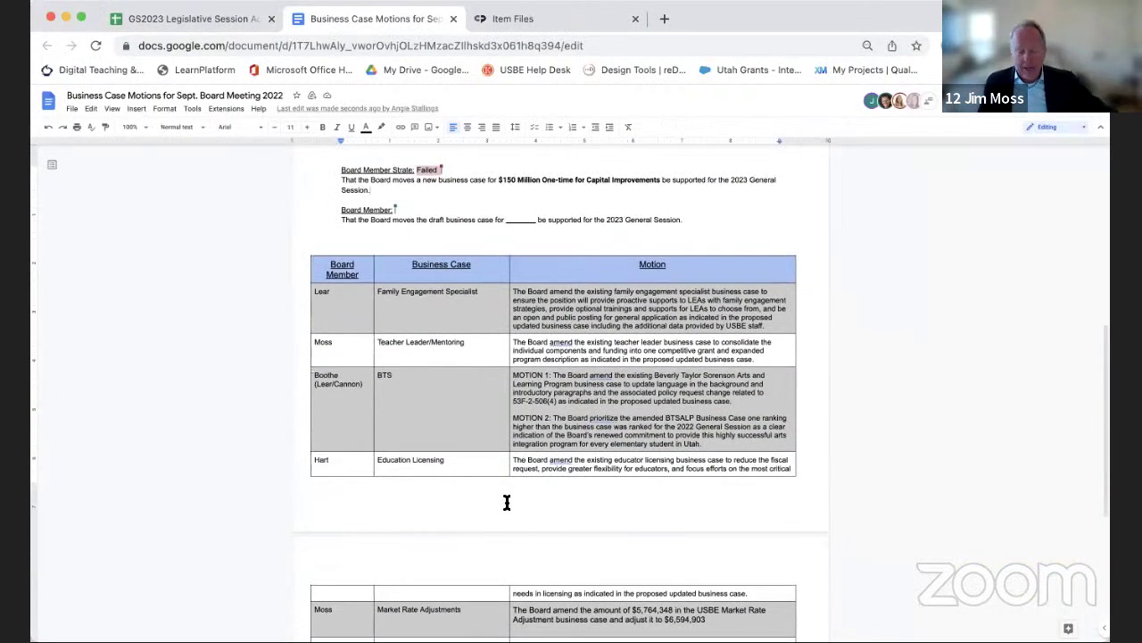
pyautogui.scroll(-3, 507, 503)
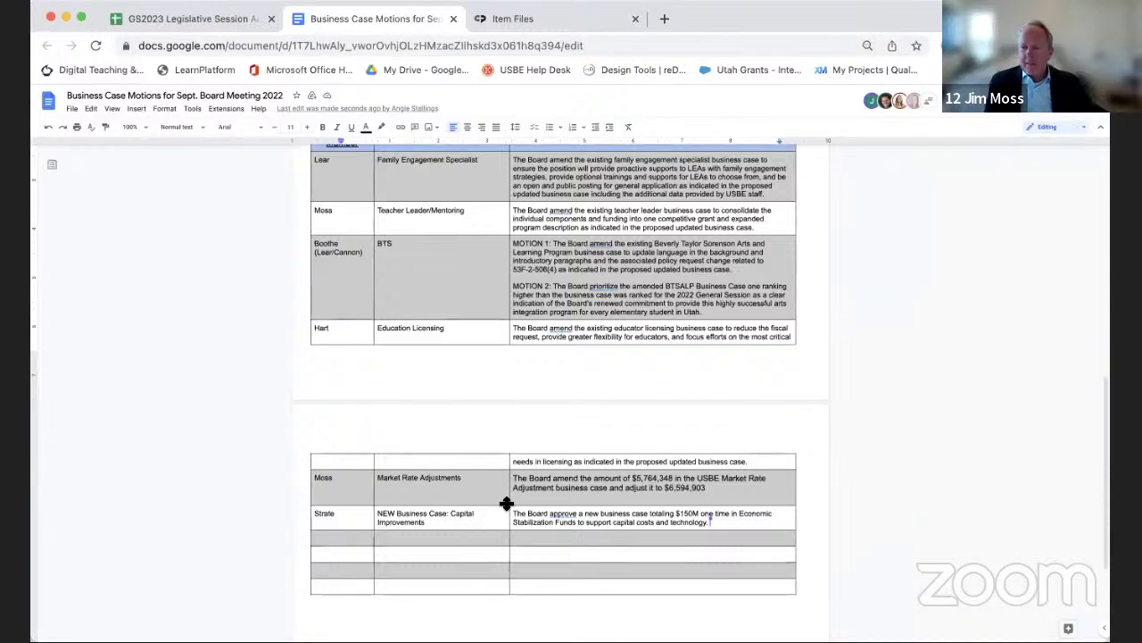
pyautogui.scroll(1, 506, 504)
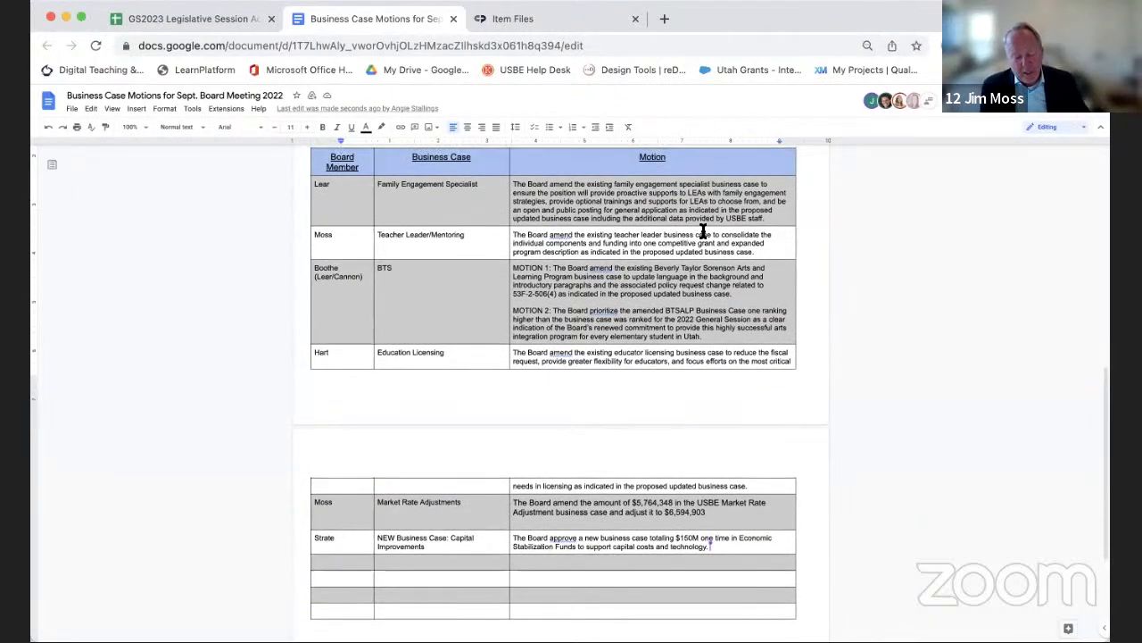
pyautogui.scroll(-3, 517, 439)
pyautogui.moveTo(717, 415); pyautogui.dragTo(328, 411)
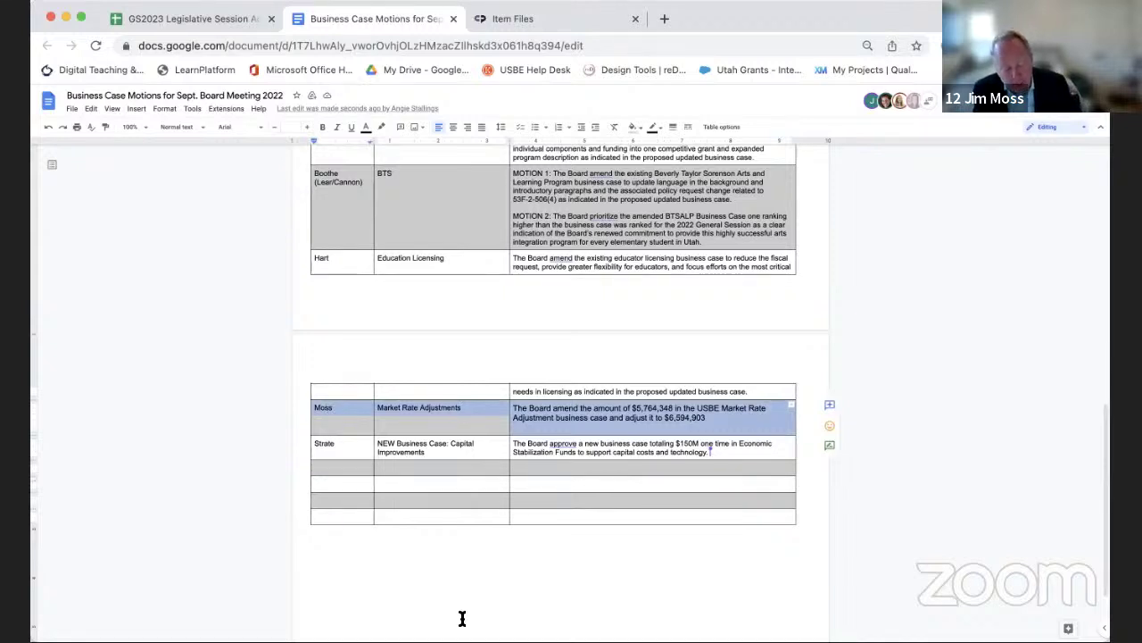
# Step: Enlarge the document's page zoom to 100% and display the highlighted Market Rate Adjustments motion in full
pyautogui.click(1099, 45)
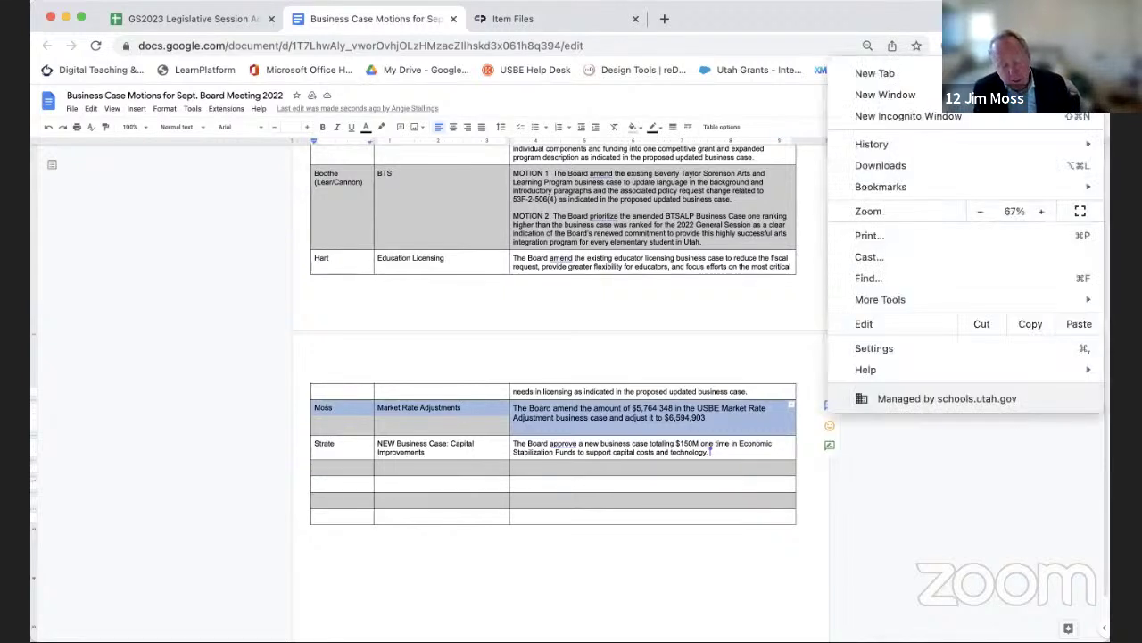
pyautogui.click(1040, 212)
pyautogui.click(1040, 211)
pyautogui.click(1040, 212)
pyautogui.click(1040, 212)
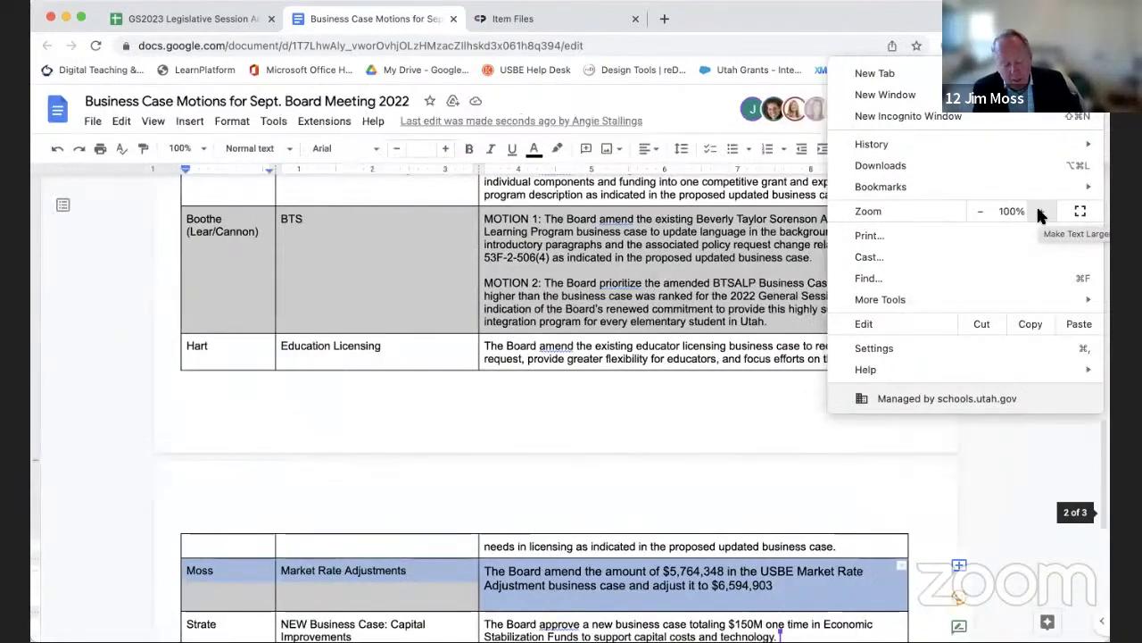
pyautogui.click(689, 418)
pyautogui.scroll(-2, 690, 420)
pyautogui.scroll(-3, 690, 419)
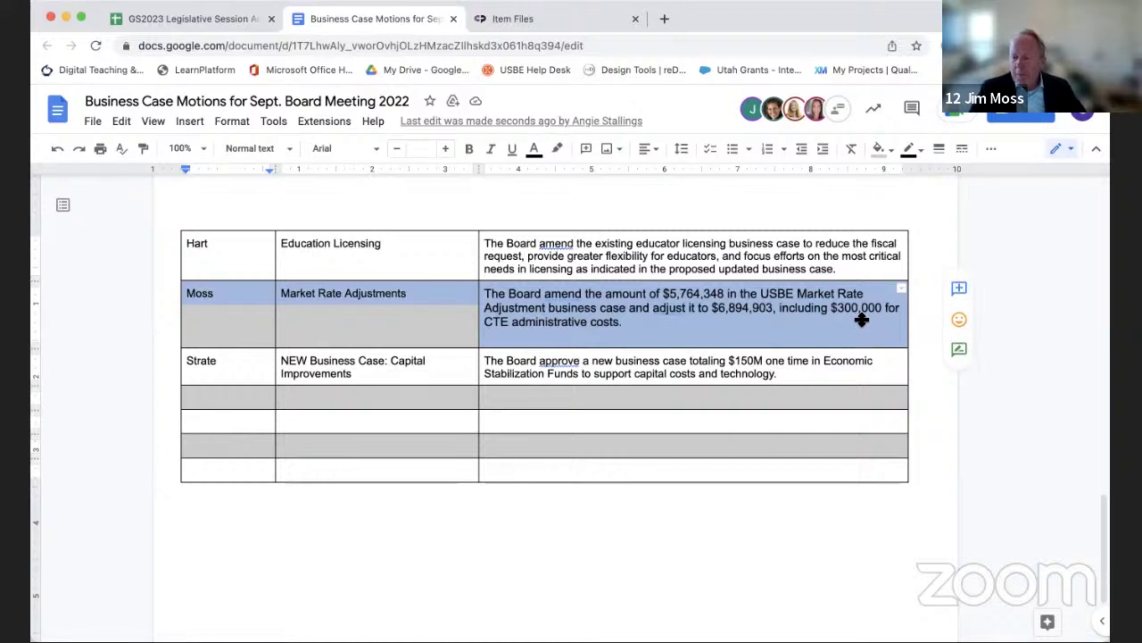
# Step: Show the drafted USBE Market Rate Adjustment motion above the motions table
pyautogui.scroll(-1, 861, 320)
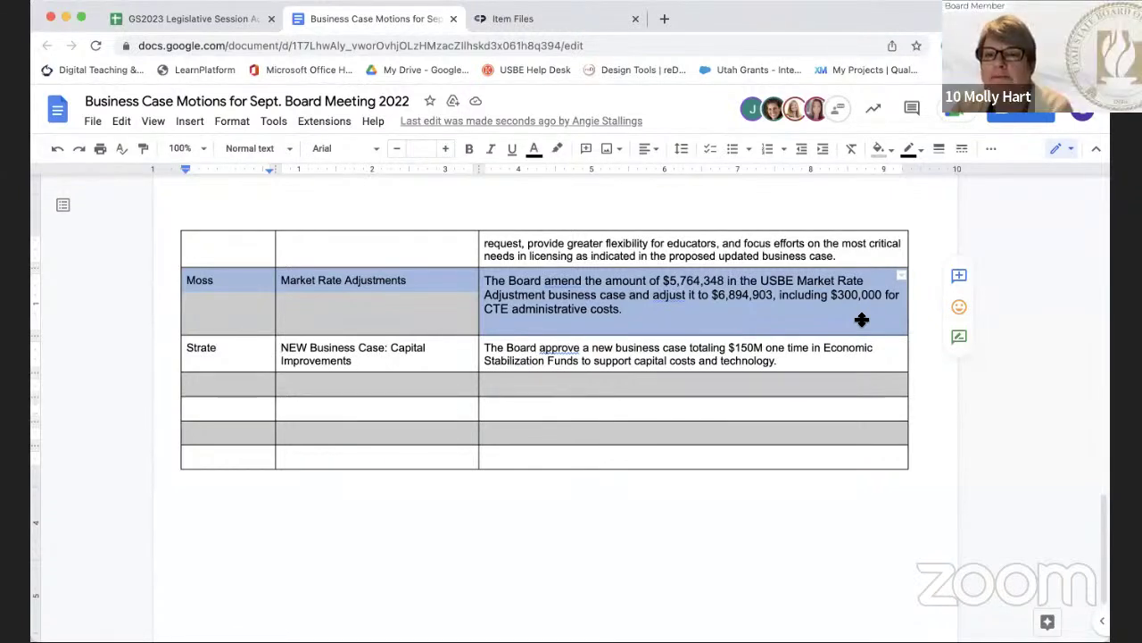
pyautogui.scroll(1, 861, 319)
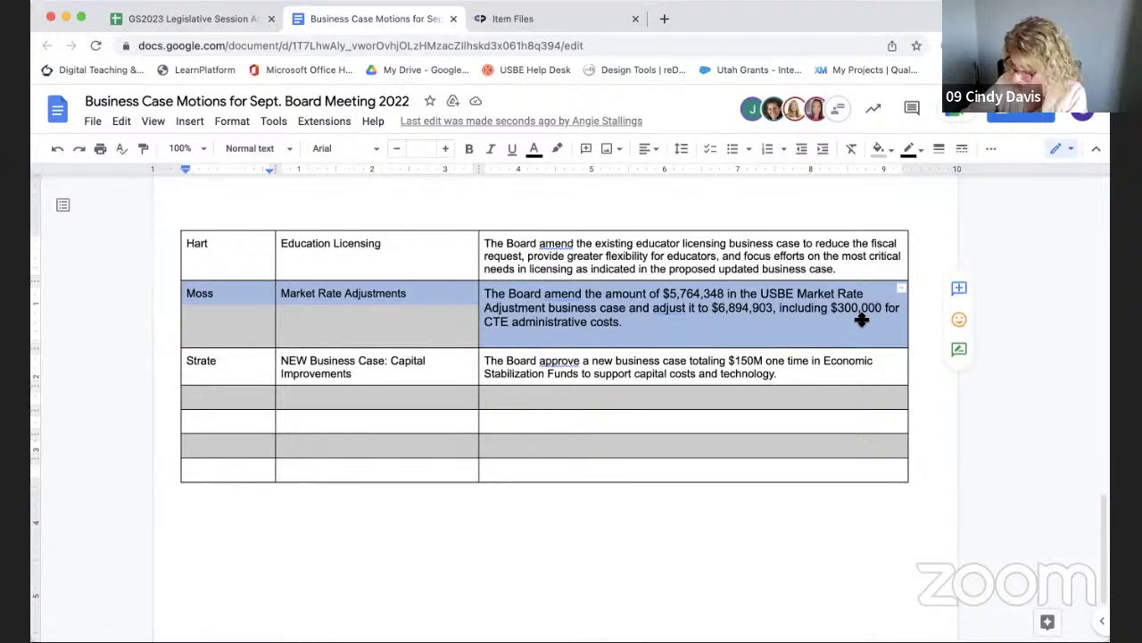
pyautogui.scroll(10, 697, 365)
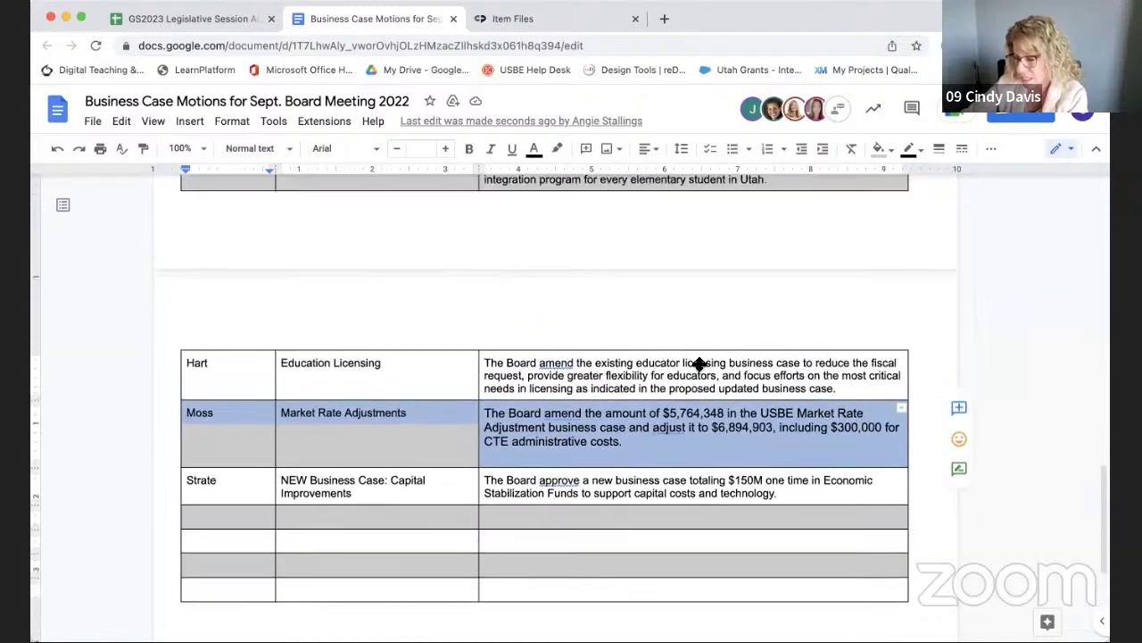
pyautogui.scroll(3, 696, 365)
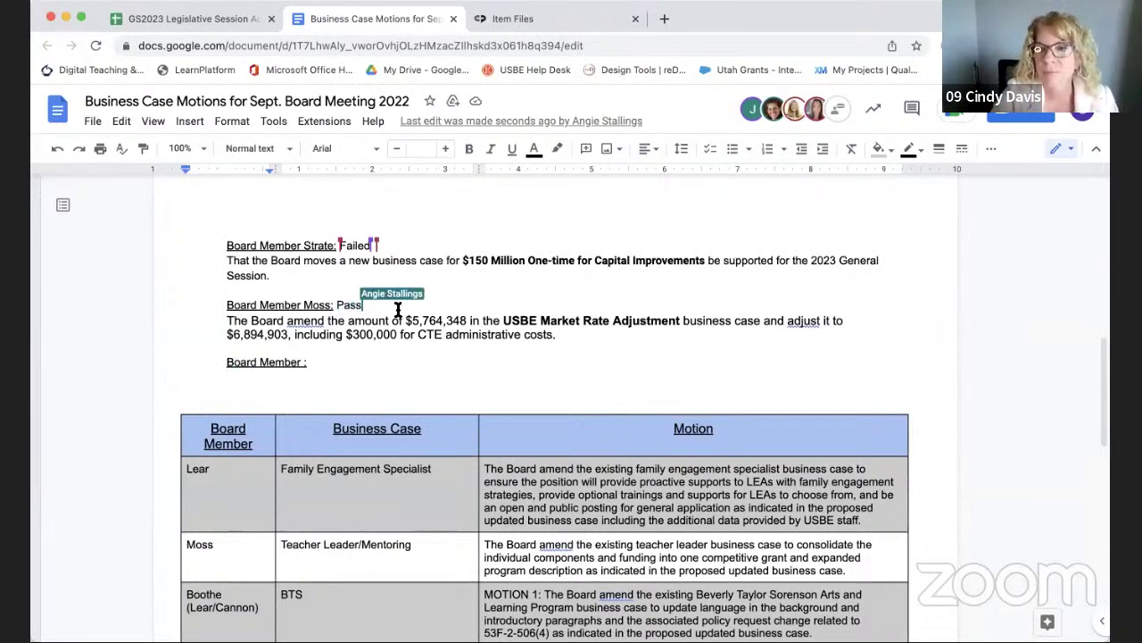
# Step: Switch to the GS2023 Legislative Session Actions spreadsheet and reduce its page zoom to 75%
pyautogui.click(207, 19)
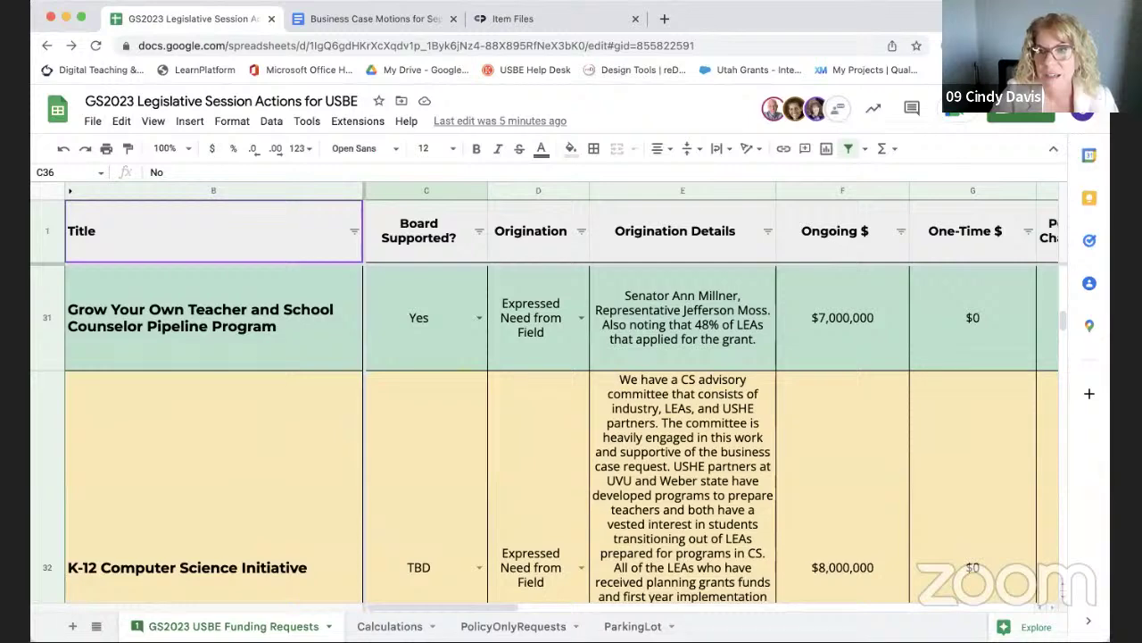
pyautogui.click(1100, 46)
pyautogui.click(980, 212)
pyautogui.click(980, 211)
pyautogui.click(980, 212)
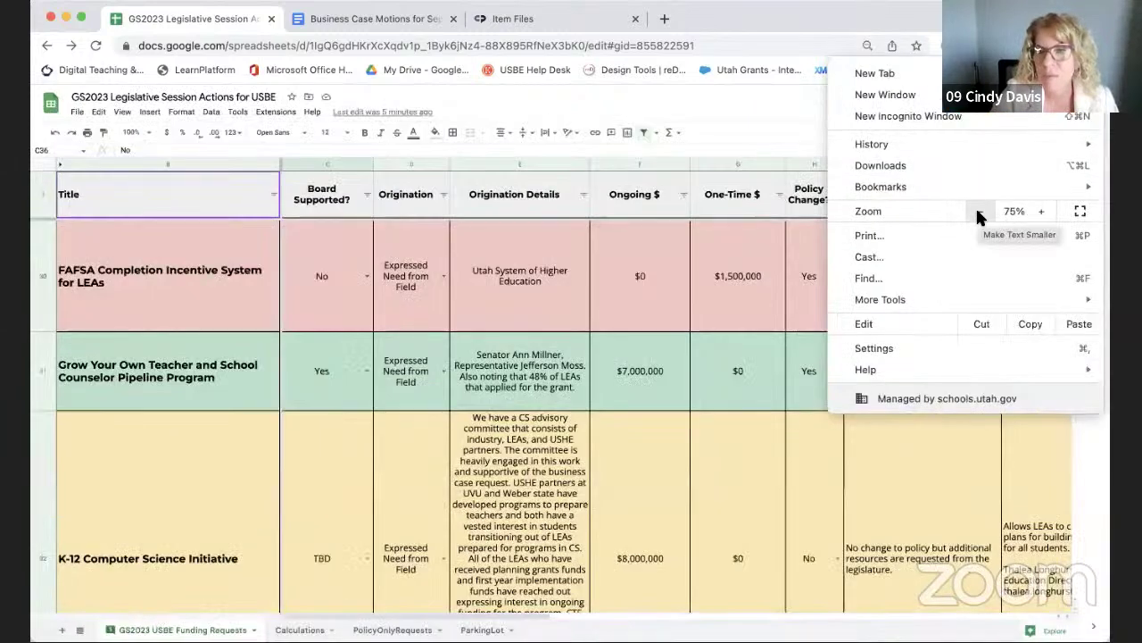
pyautogui.click(685, 532)
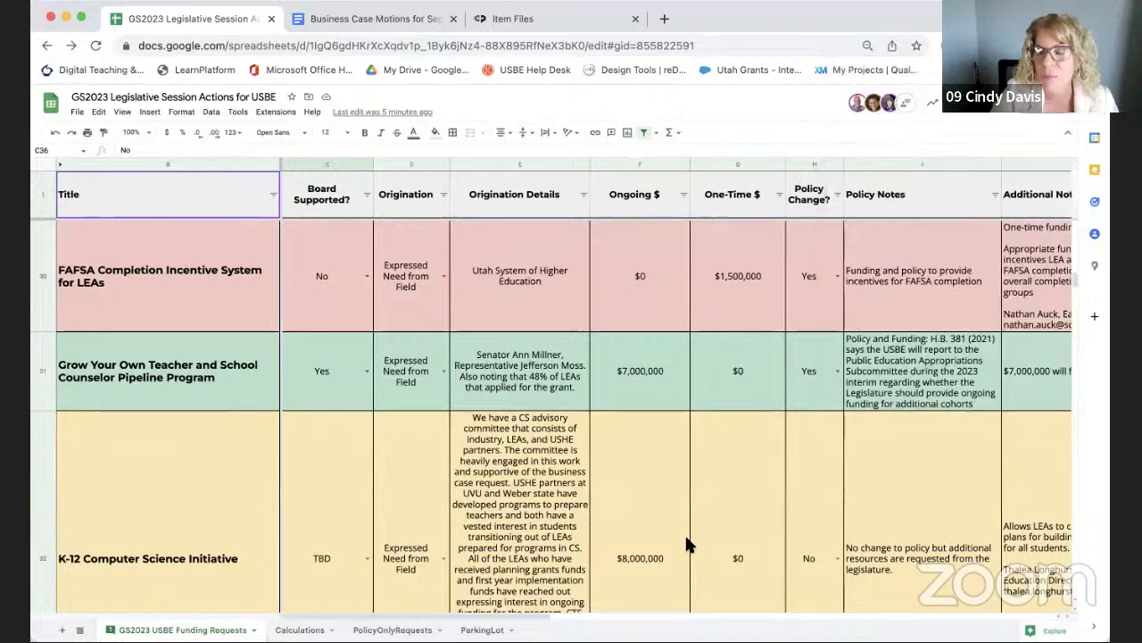
# Step: Find the USBE Market Adjustments row in the funding requests, select its ongoing amount and check its notes columns
pyautogui.scroll(3, 685, 532)
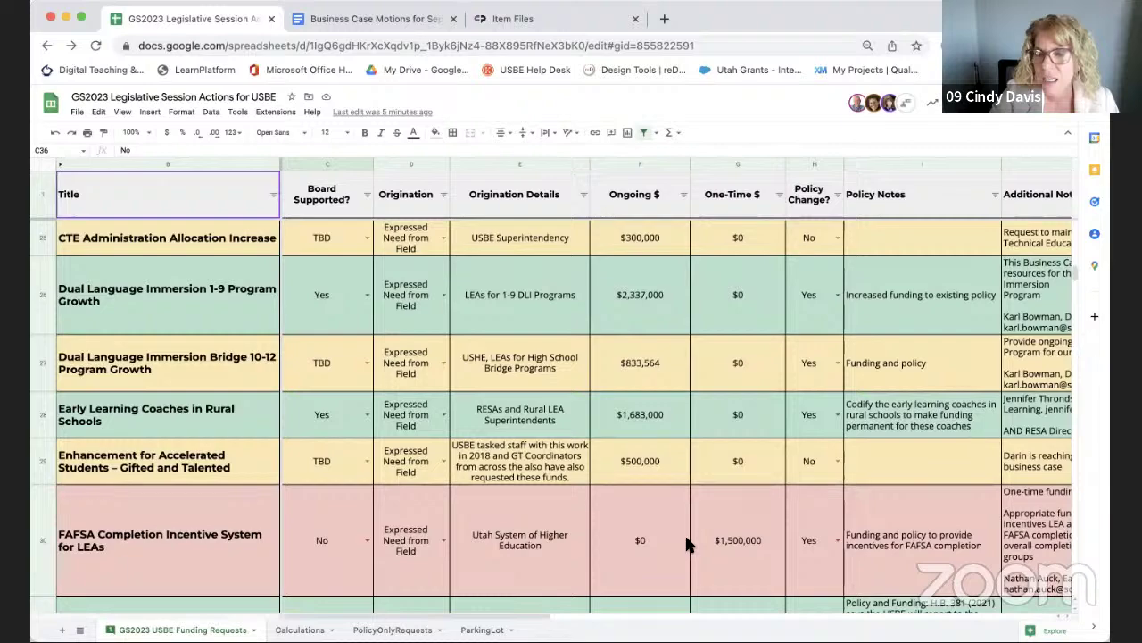
pyautogui.scroll(5, 687, 544)
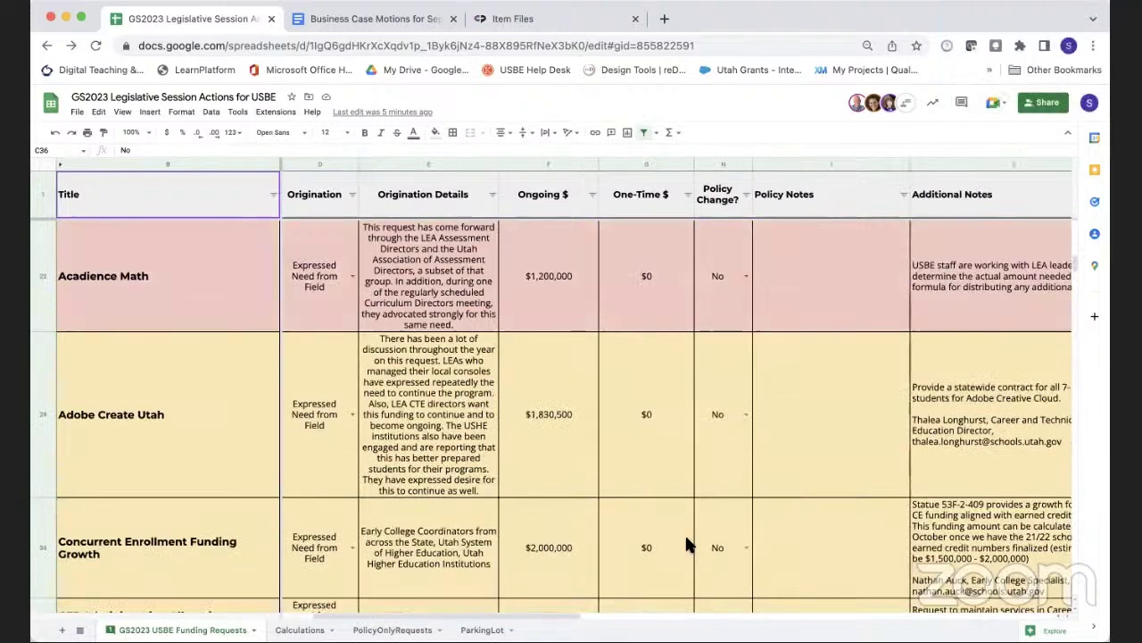
pyautogui.scroll(3, 687, 544)
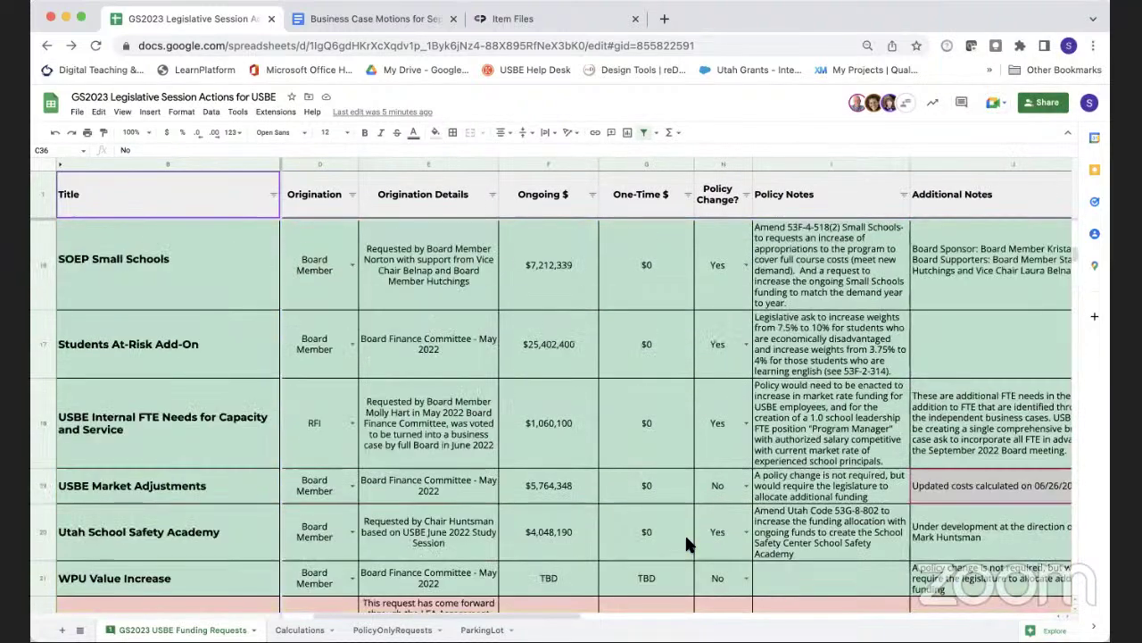
pyautogui.click(537, 479)
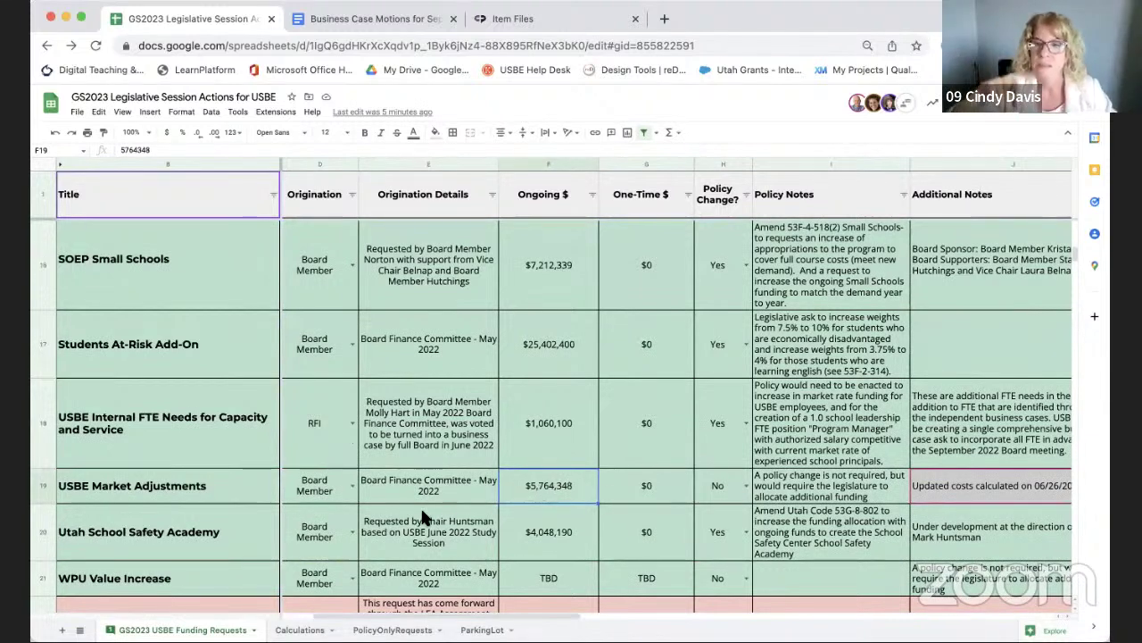
pyautogui.hscroll(3, 388, 503)
pyautogui.hscroll(2, 388, 502)
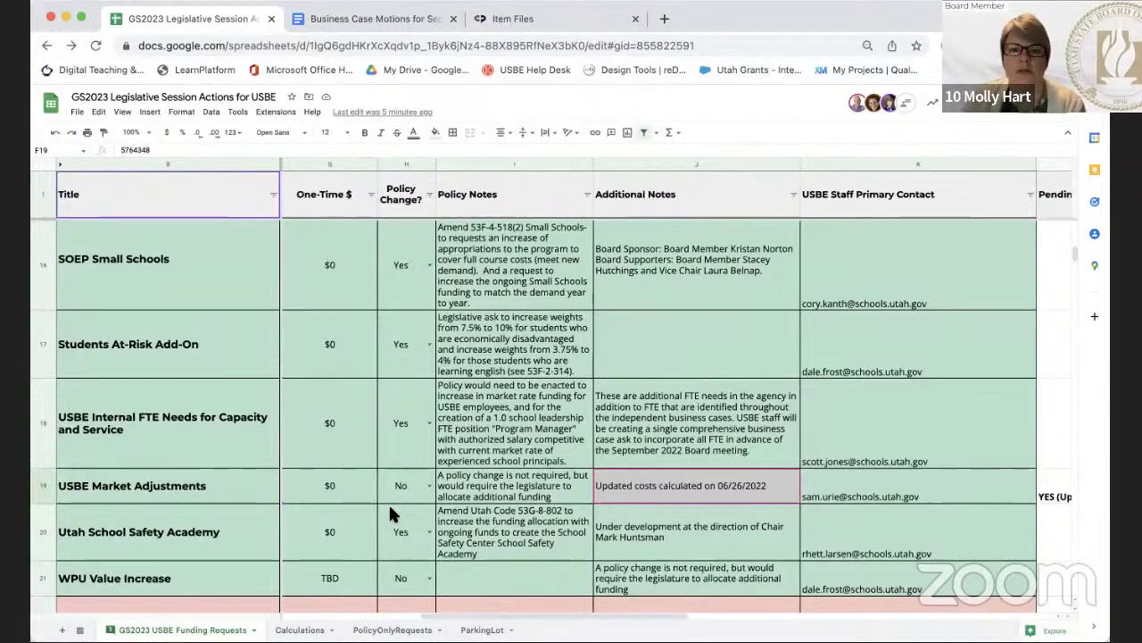
pyautogui.hscroll(-5, 389, 503)
pyautogui.click(334, 487)
# Step: Switch to the Business Case Motions document and show the end of the motions table, from Education Licensing to the empty rows
pyautogui.click(369, 19)
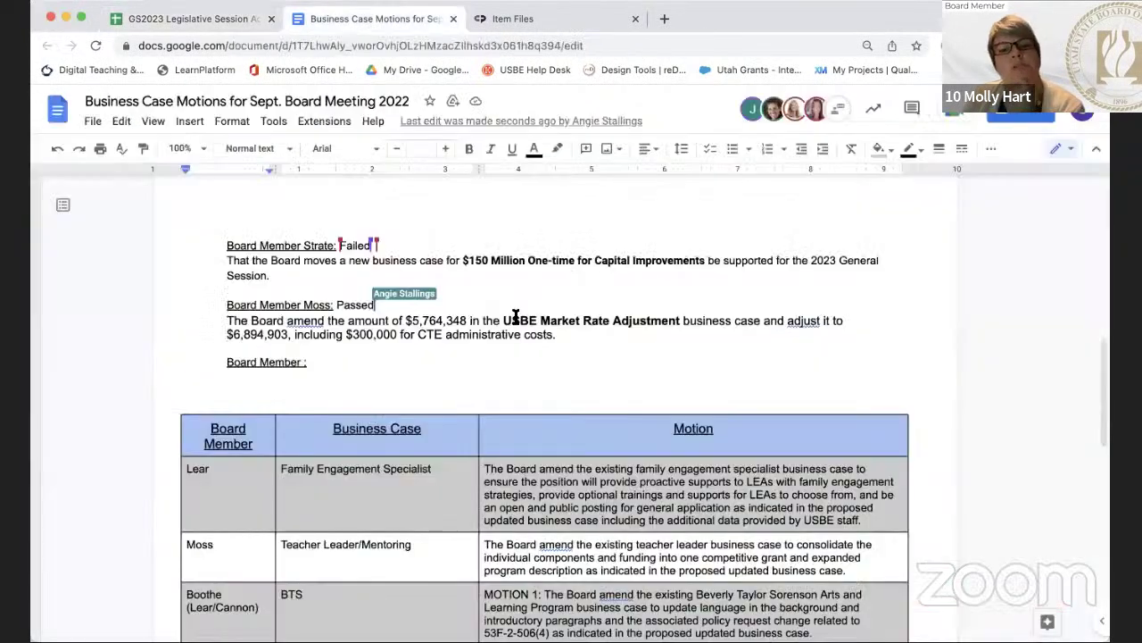
pyautogui.scroll(-3, 536, 317)
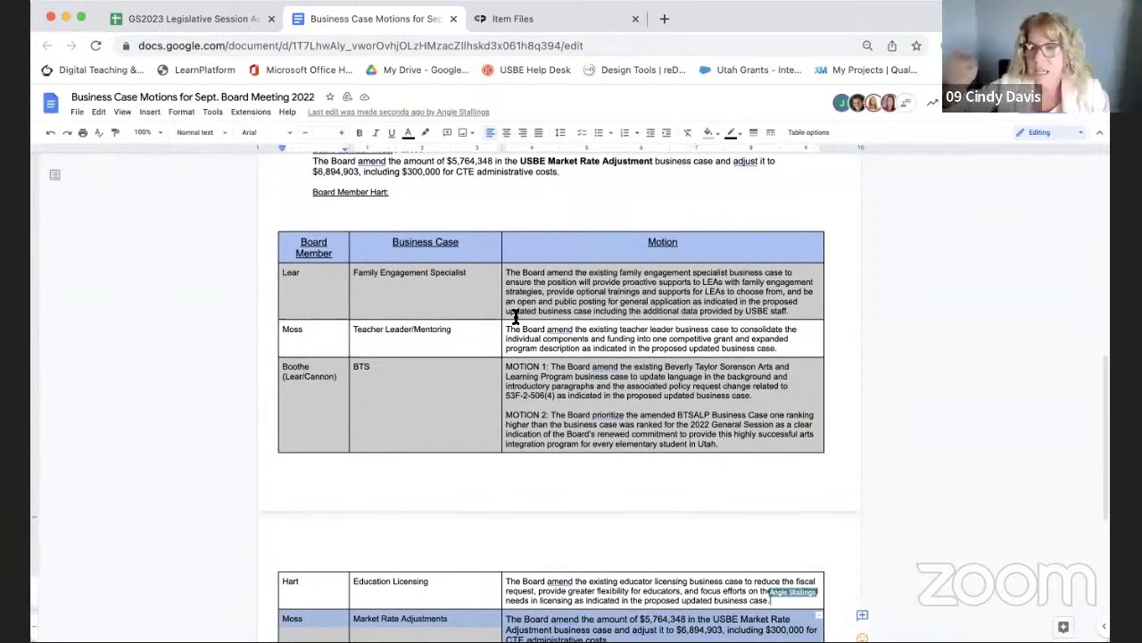
pyautogui.scroll(-5, 515, 316)
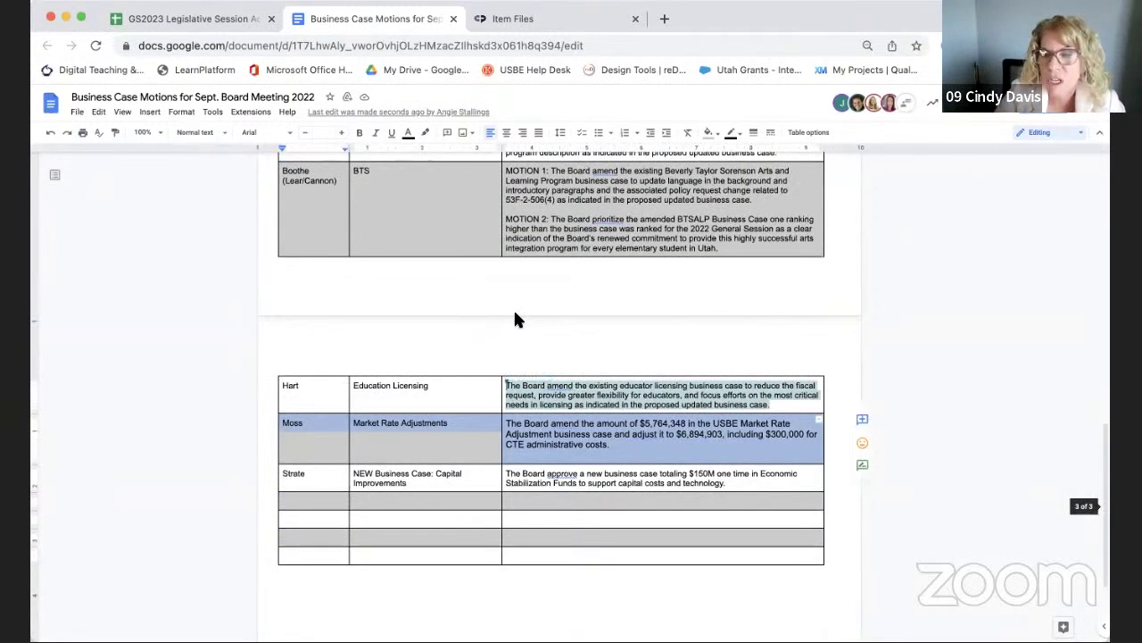
pyautogui.scroll(-1, 516, 317)
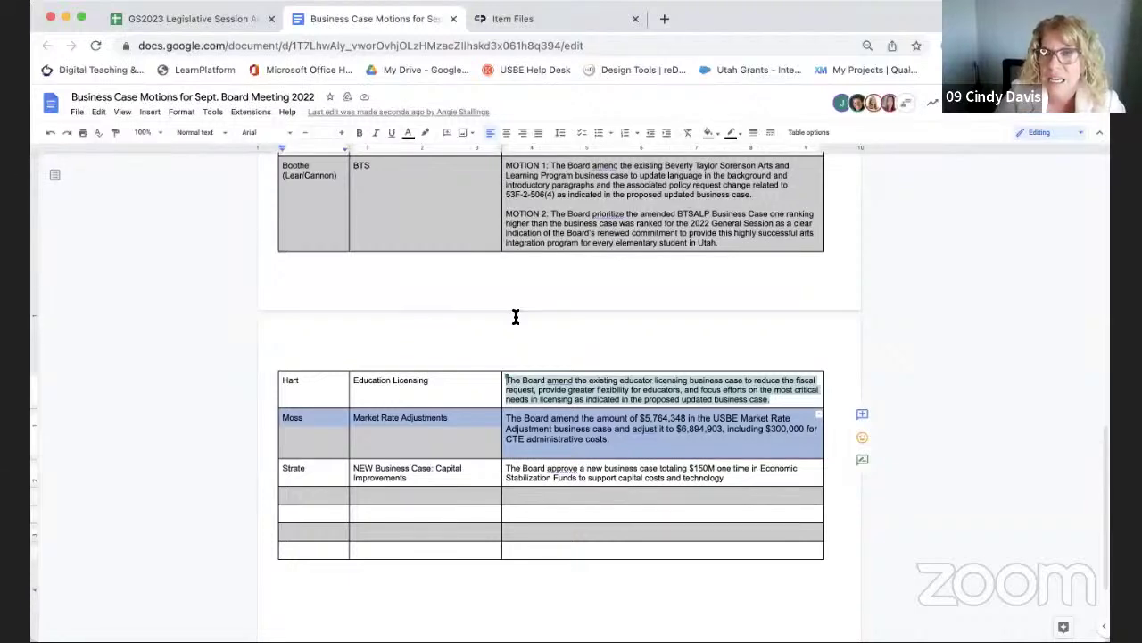
pyautogui.scroll(-1, 516, 316)
pyautogui.scroll(-3, 516, 317)
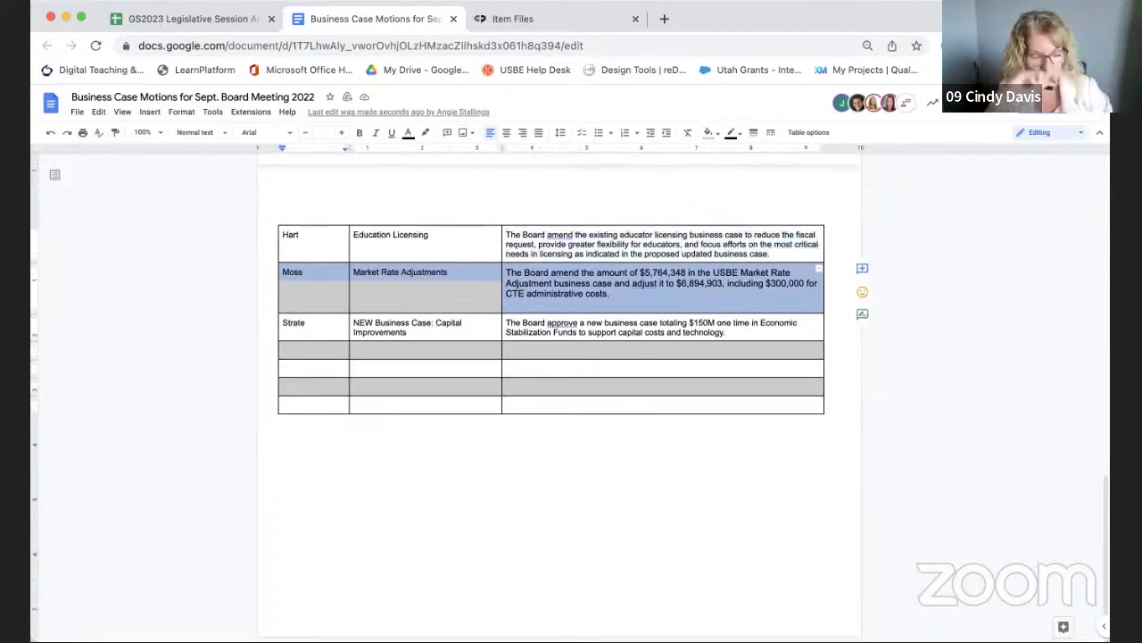
pyautogui.scroll(1, 550, 328)
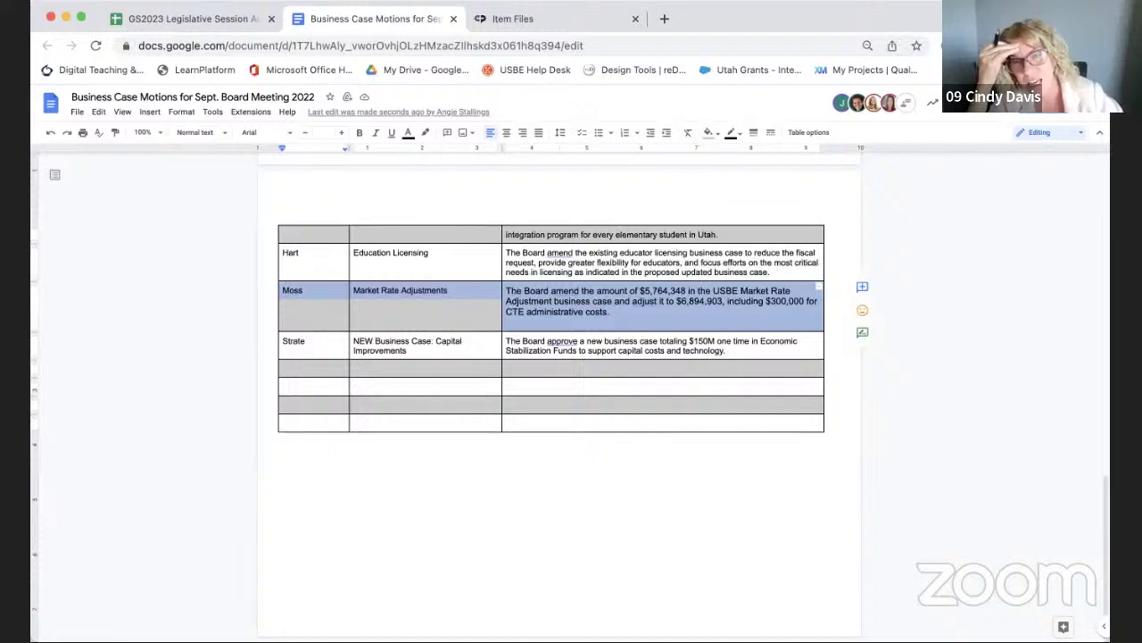
# Step: Enlarge the motions document's page zoom to 90%
pyautogui.click(1098, 46)
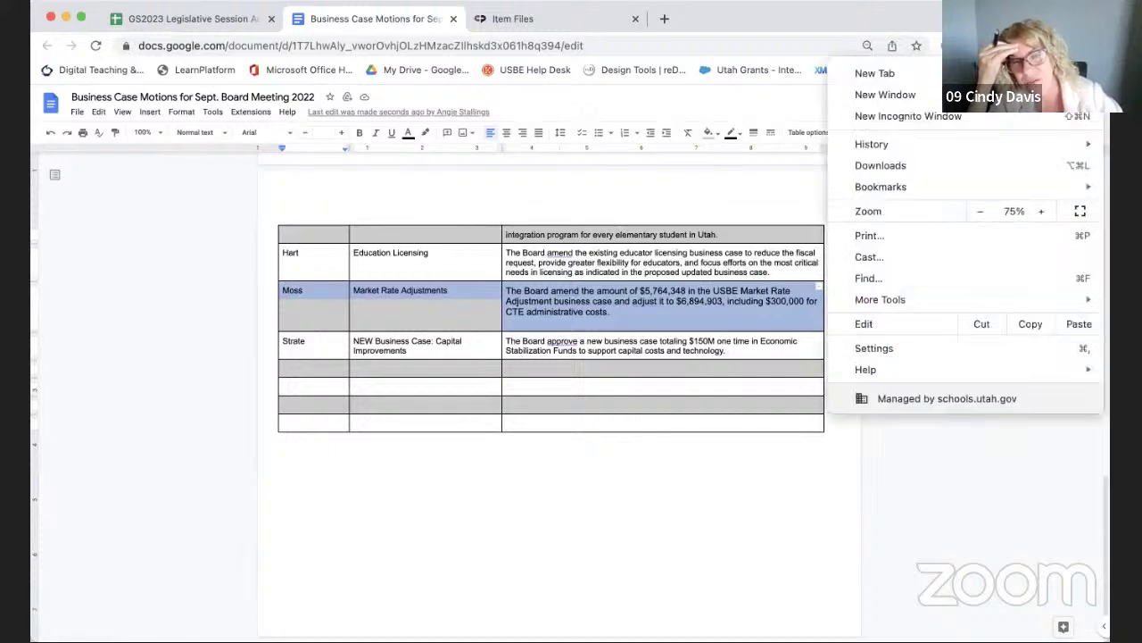
pyautogui.click(1036, 206)
pyautogui.click(1036, 206)
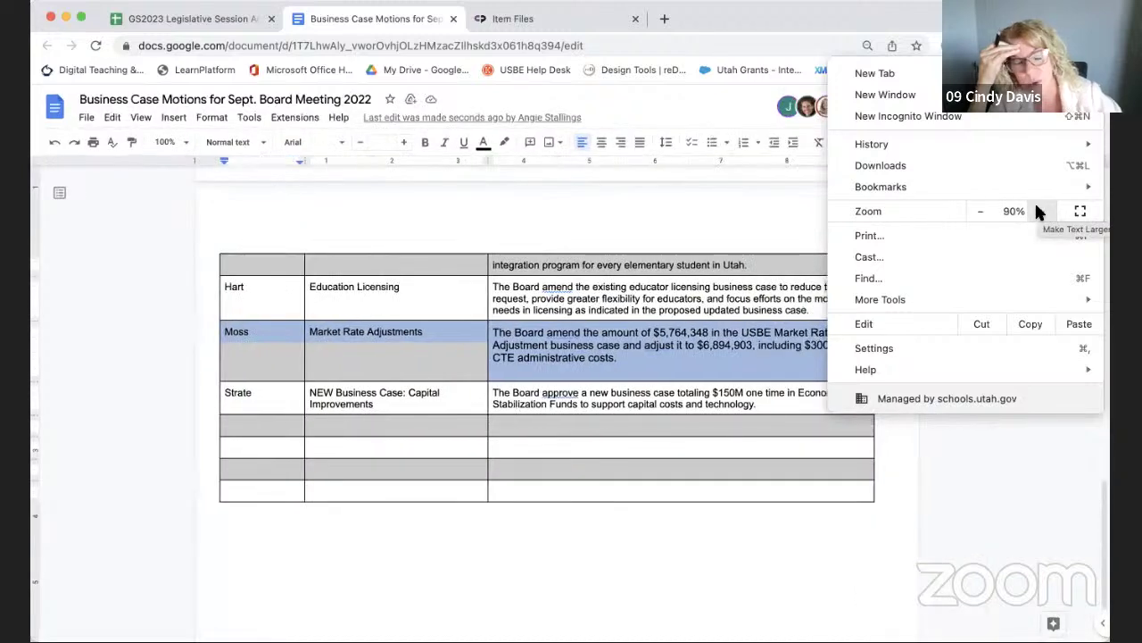
pyautogui.click(748, 495)
# Step: Display the Family Engagement Specialist, Teacher Leader/Mentoring, BTS and Education Licensing motions in the table
pyautogui.scroll(1, 748, 494)
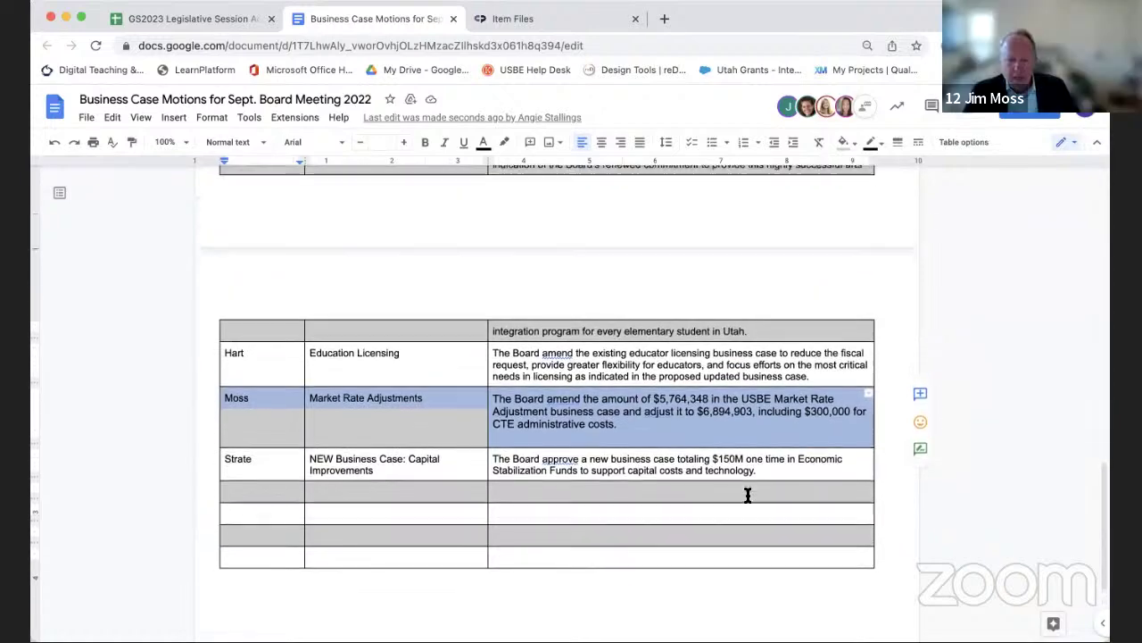
pyautogui.scroll(5, 748, 494)
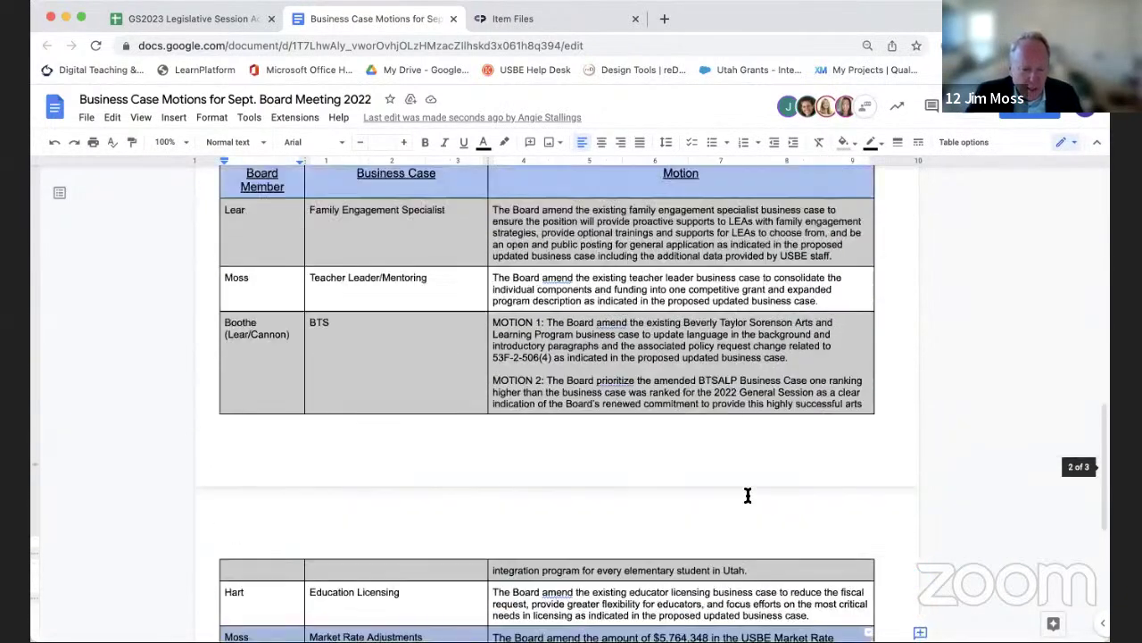
pyautogui.scroll(1, 748, 495)
pyautogui.scroll(-1, 748, 495)
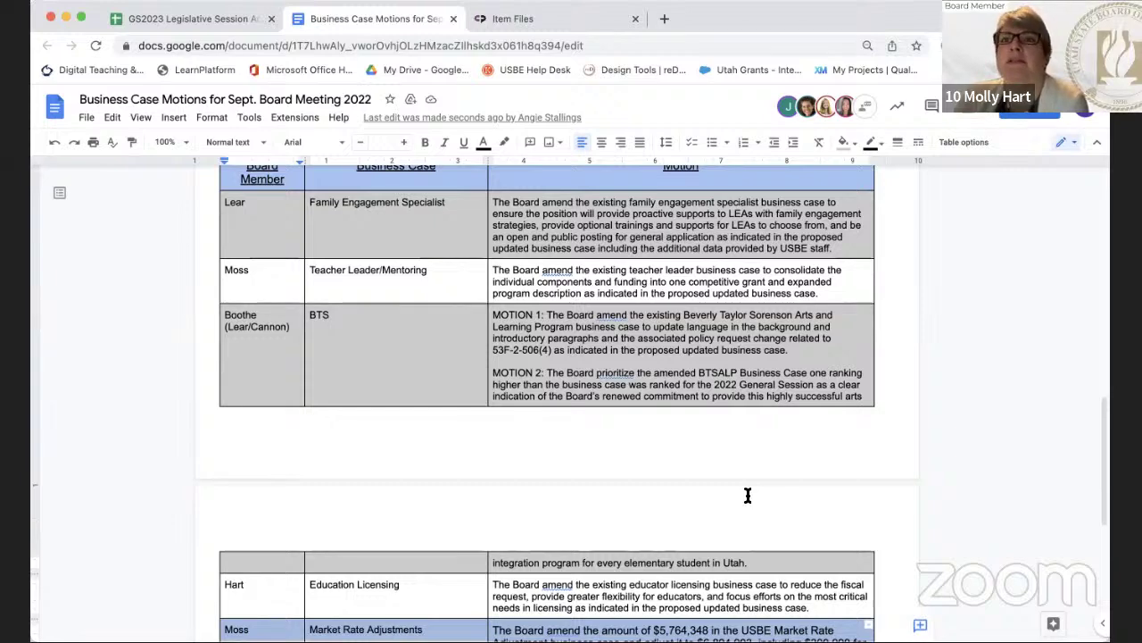
pyautogui.scroll(1, 748, 496)
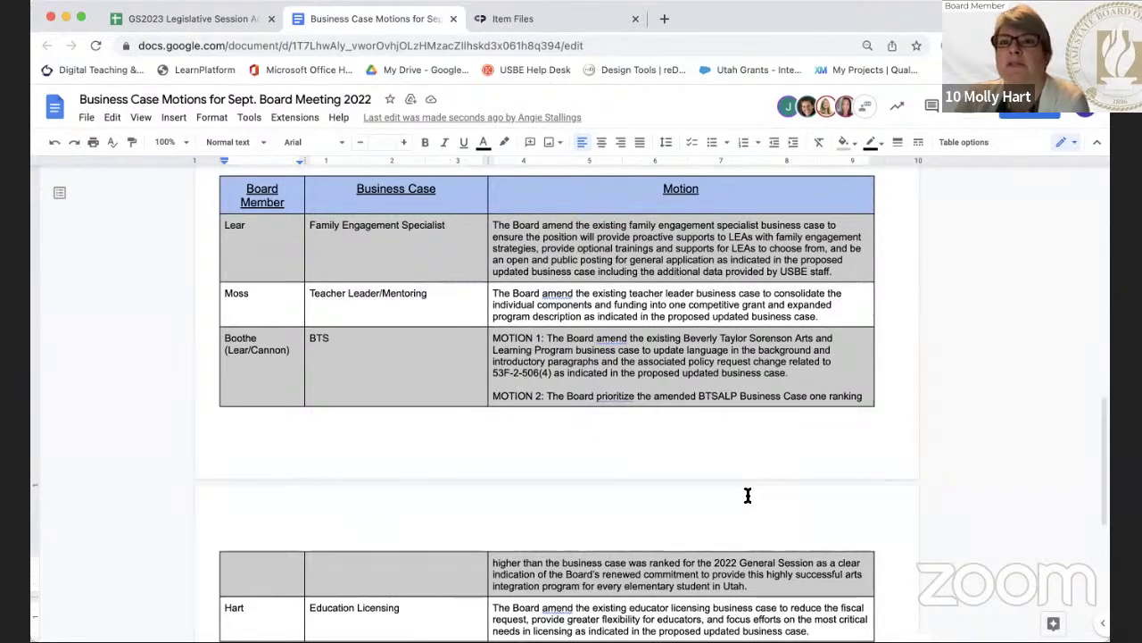
pyautogui.scroll(-1, 384, 373)
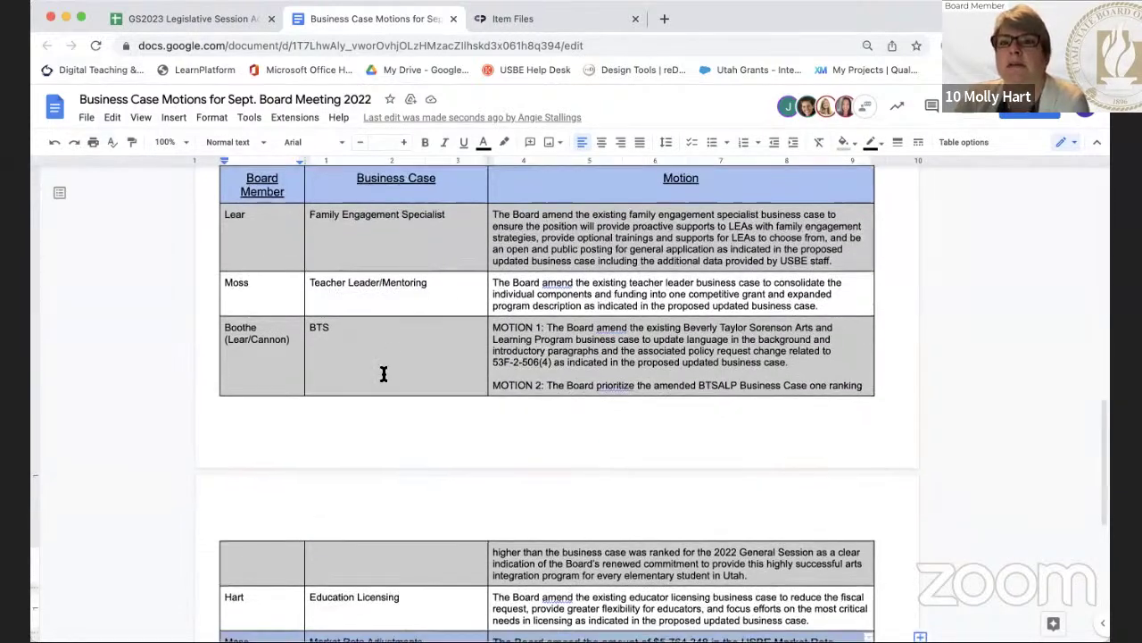
pyautogui.scroll(-3, 384, 373)
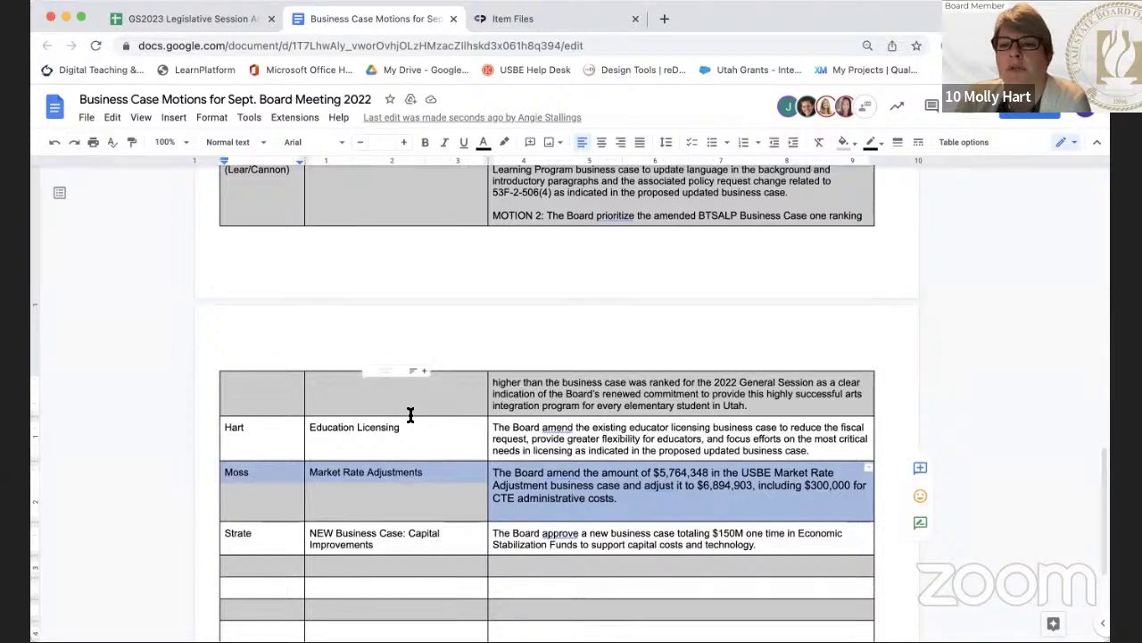
# Step: Enter Beverly Taylor Sorenson as the business case name in the table row that holds the BTS motions
pyautogui.scroll(5, 412, 415)
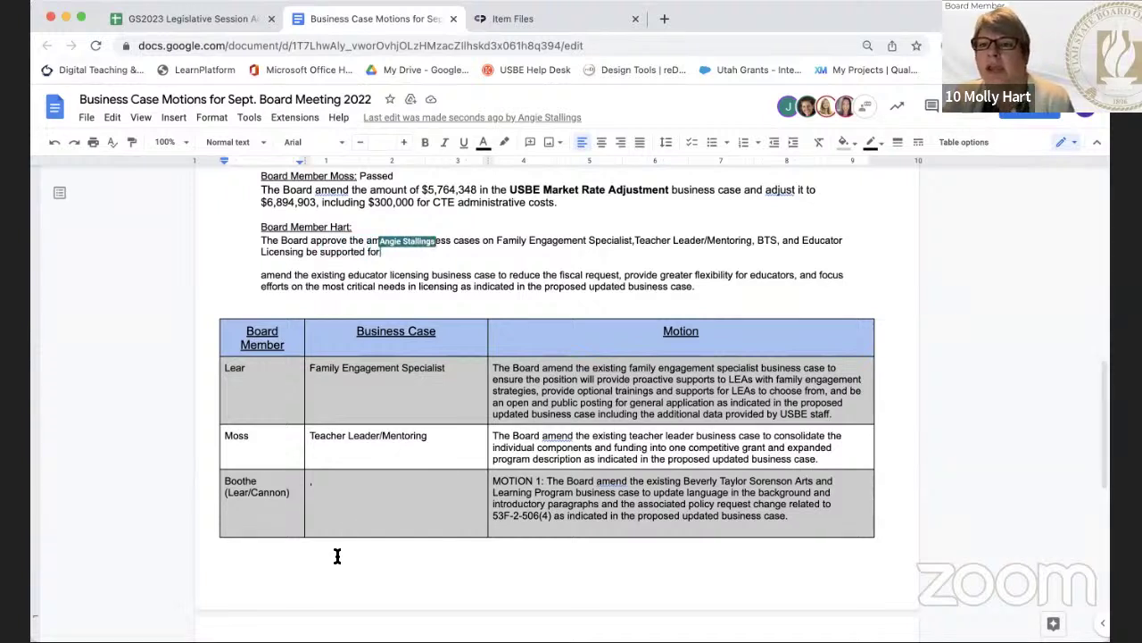
pyautogui.click(350, 509)
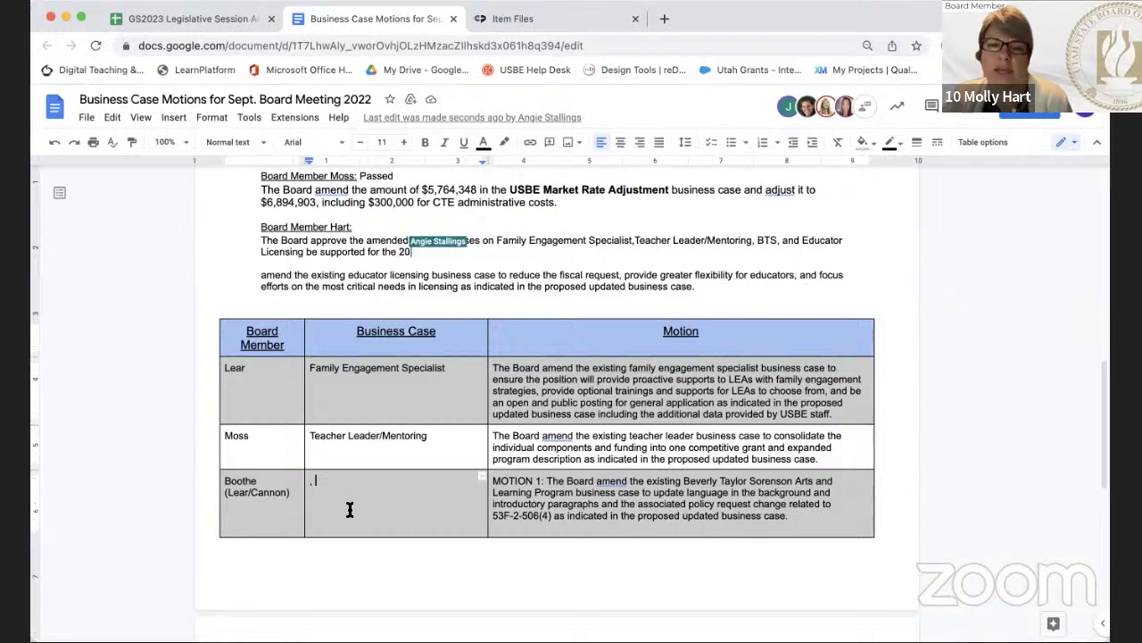
pyautogui.write('Beverly Tayl')
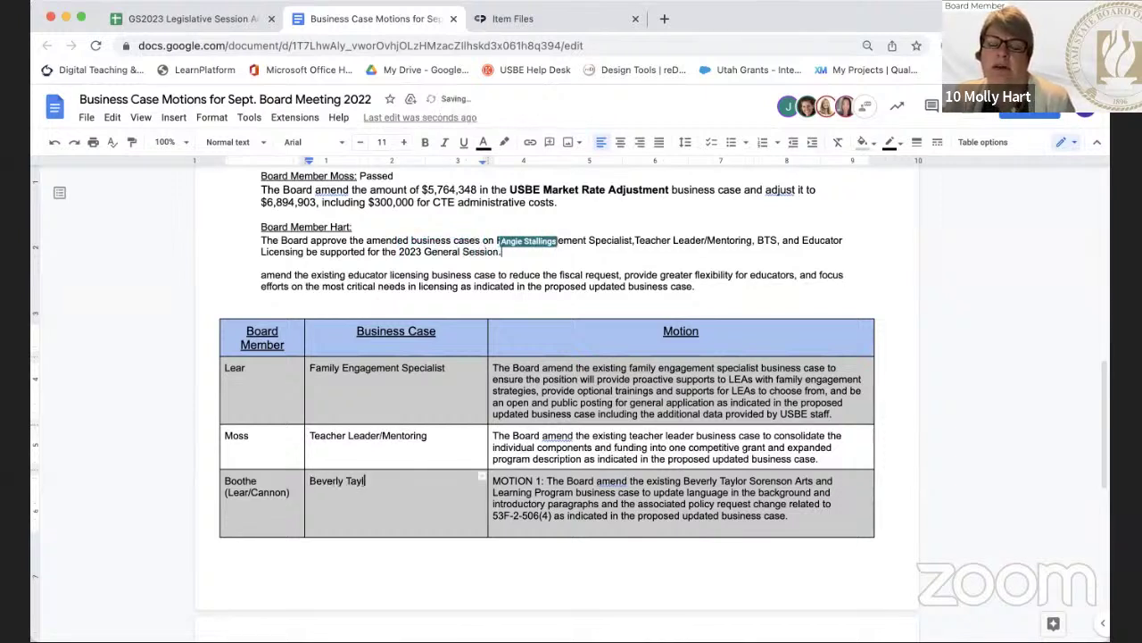
pyautogui.write('or Sorenson')
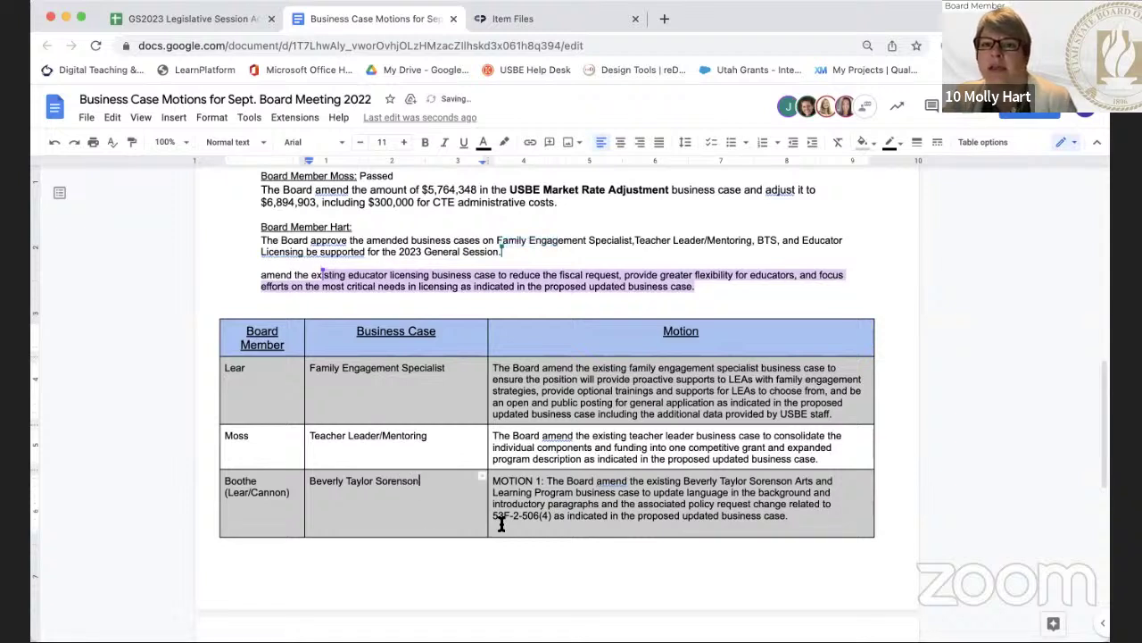
# Step: Look through the motions table from the Beverly Taylor Sorenson row to the new Capital Improvements case and back to the header
pyautogui.click(578, 514)
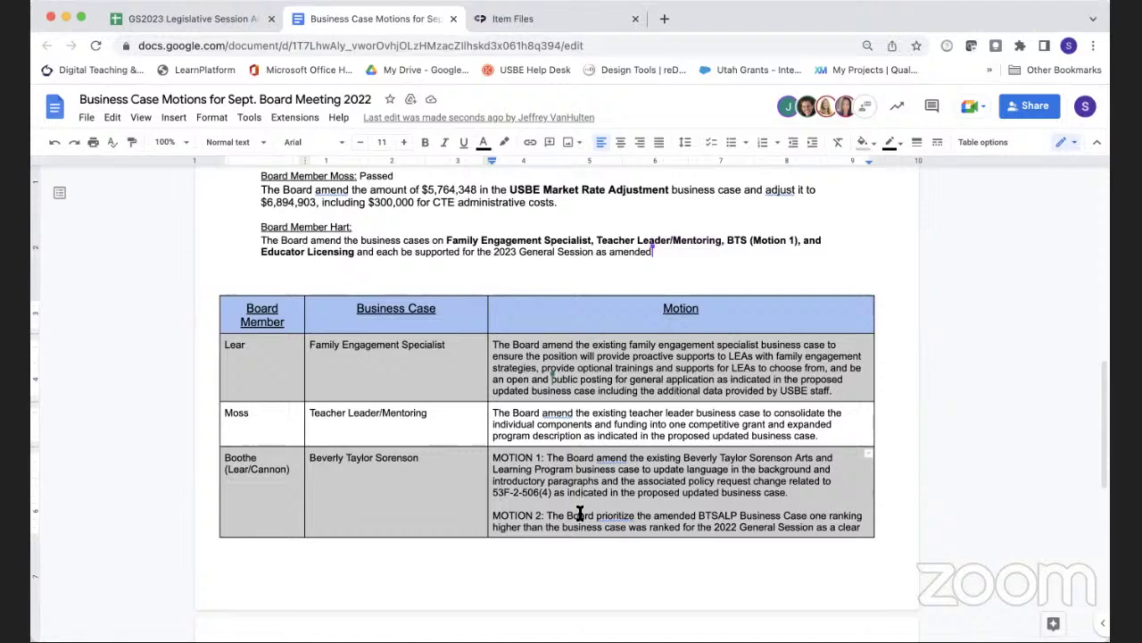
pyautogui.scroll(-2, 580, 513)
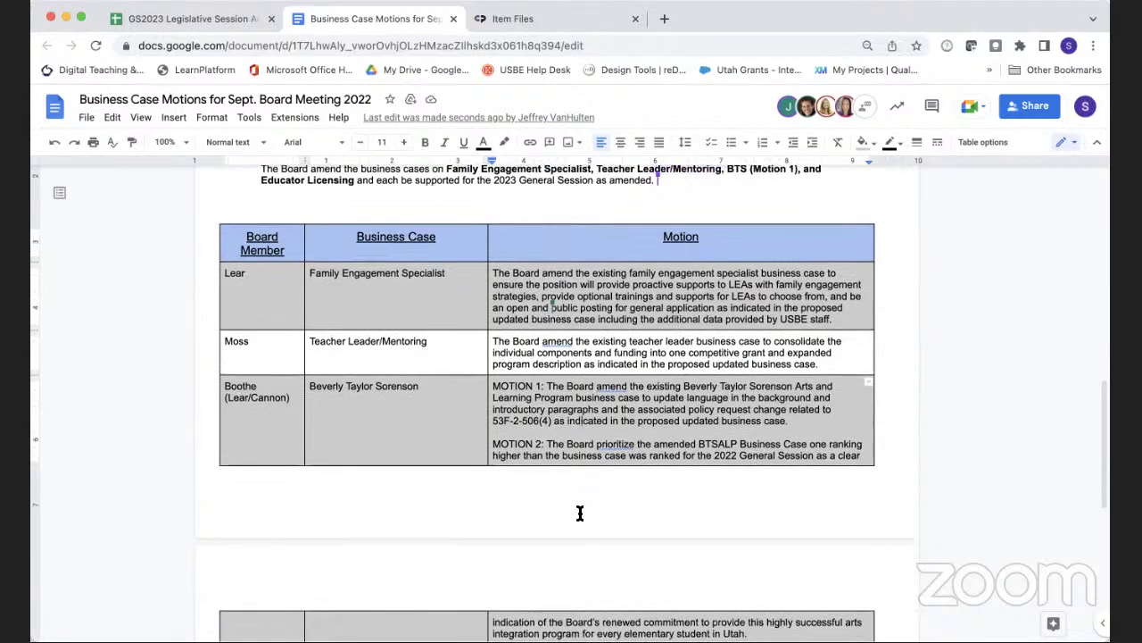
pyautogui.scroll(-2, 580, 513)
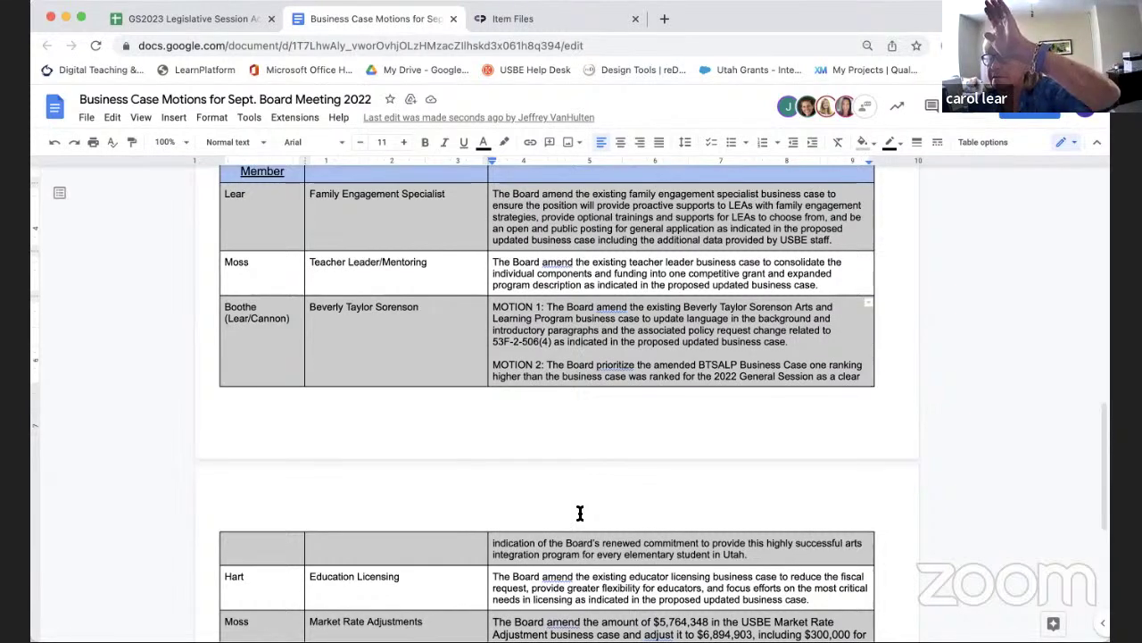
pyautogui.scroll(-3, 580, 513)
pyautogui.scroll(-2, 580, 513)
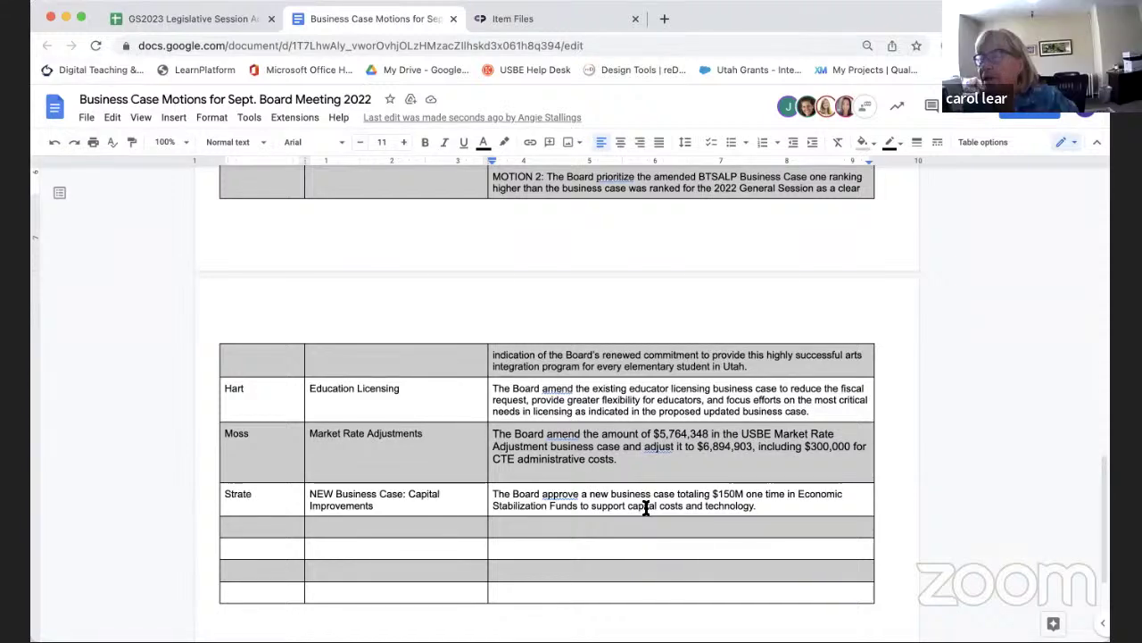
pyautogui.scroll(3, 646, 507)
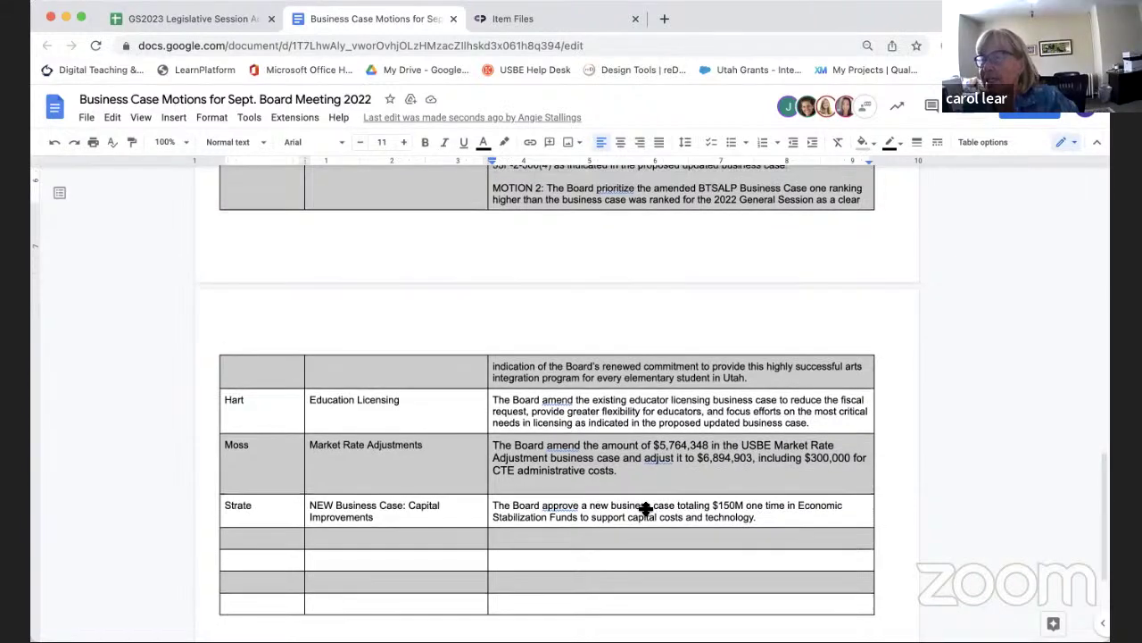
pyautogui.scroll(3, 646, 507)
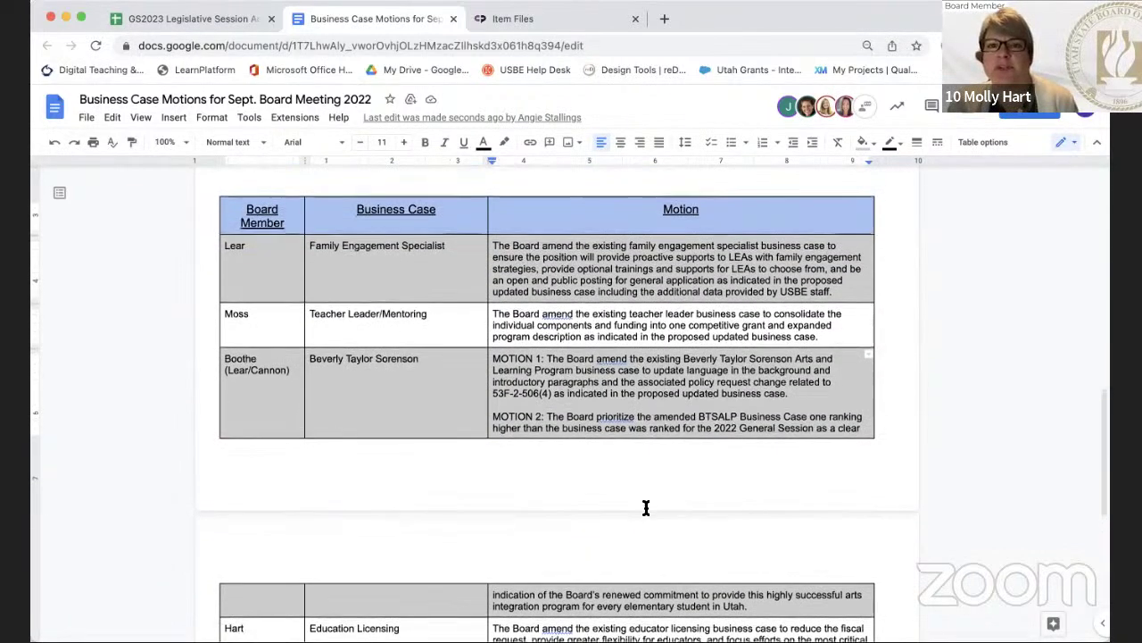
# Step: Show the Education Licensing motion and return to the drafted combined amendment motion above the table
pyautogui.scroll(-1, 646, 509)
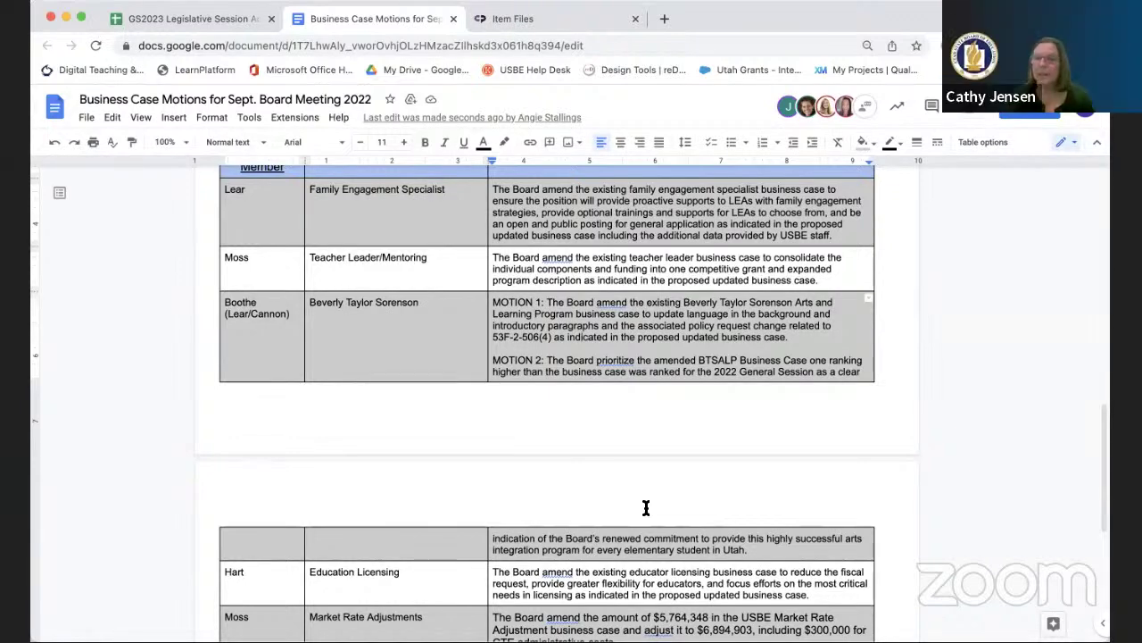
pyautogui.scroll(-3, 646, 508)
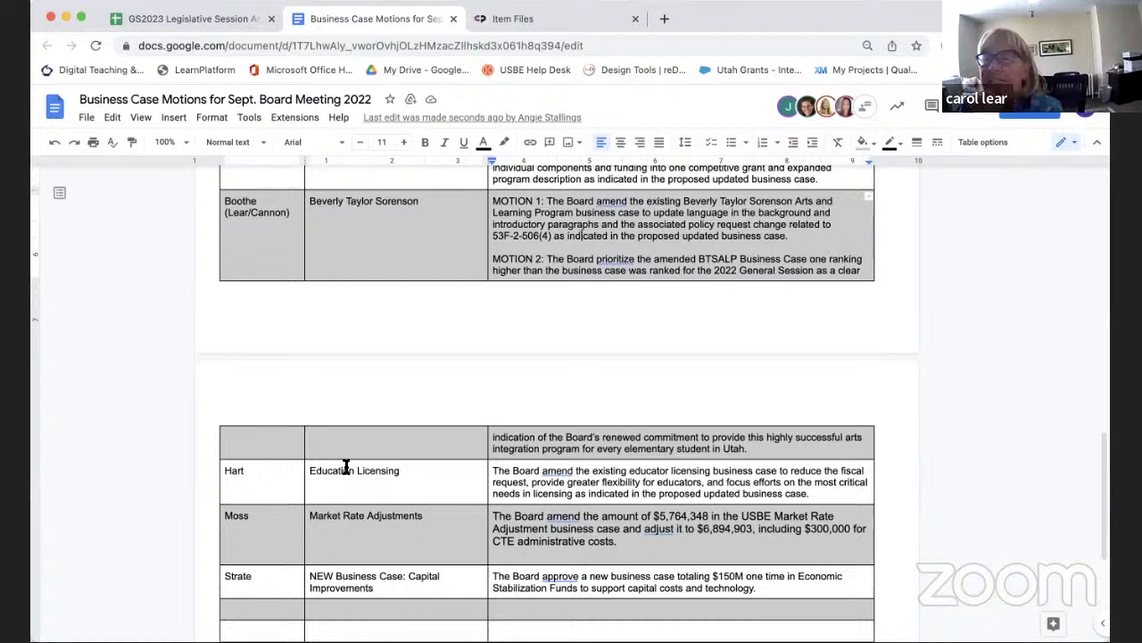
pyautogui.scroll(3, 346, 466)
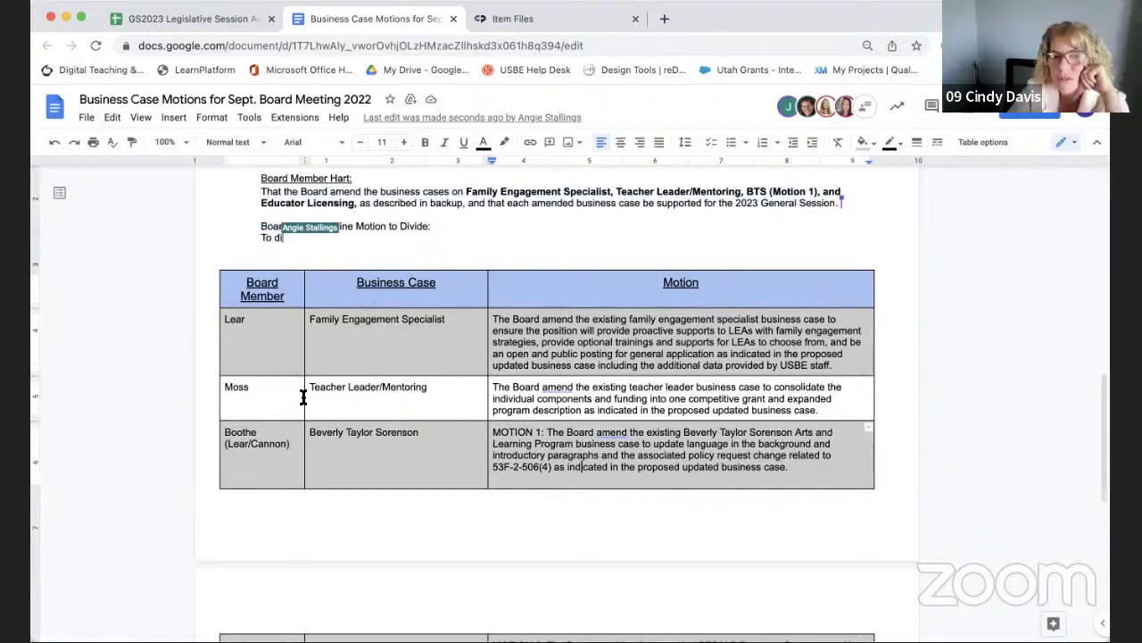
# Step: Highlight the combined Family Engagement Specialist, Teacher Leader/Mentoring, BTS and Educator Licensing motion and set the page zoom to 100%
pyautogui.scroll(1, 396, 348)
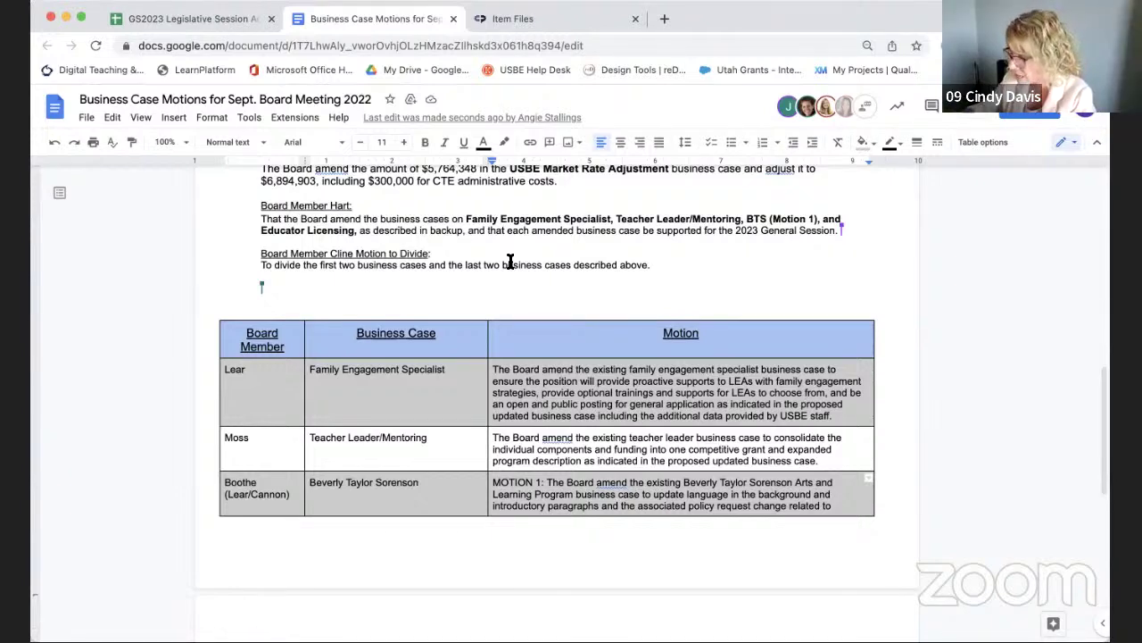
pyautogui.scroll(1, 510, 261)
pyautogui.click(259, 241)
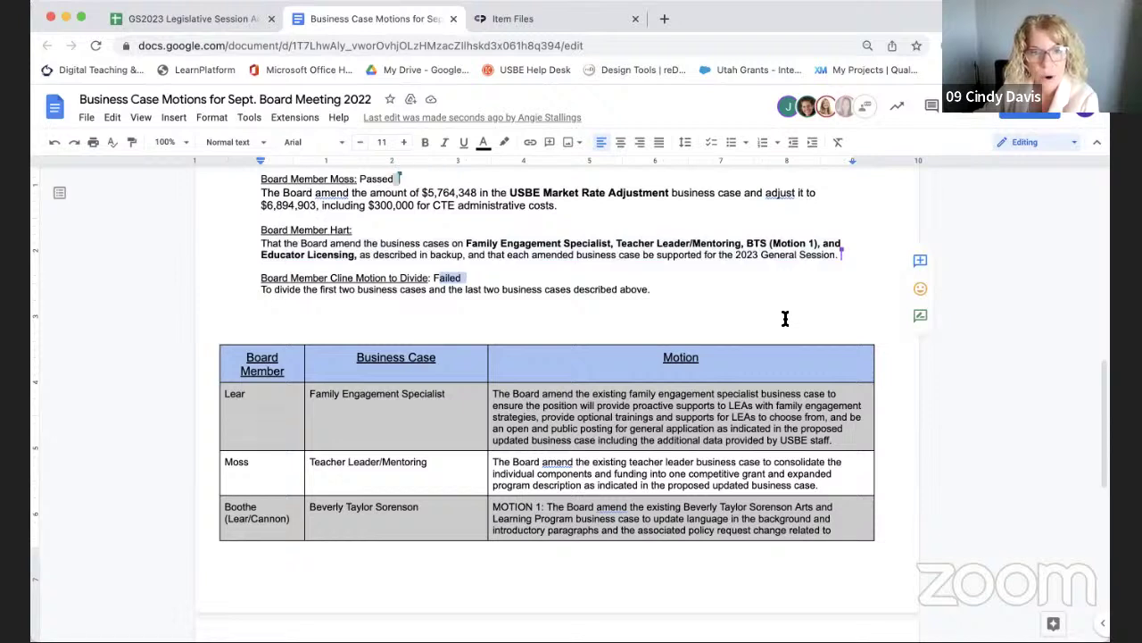
pyautogui.moveTo(843, 256); pyautogui.dragTo(259, 229)
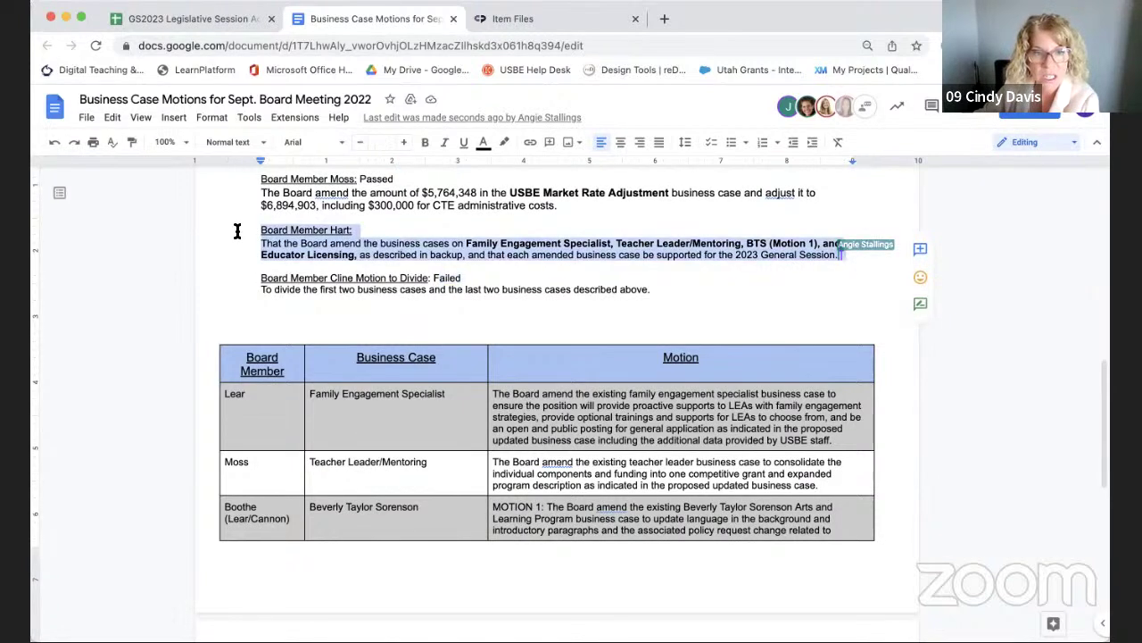
pyautogui.click(1093, 46)
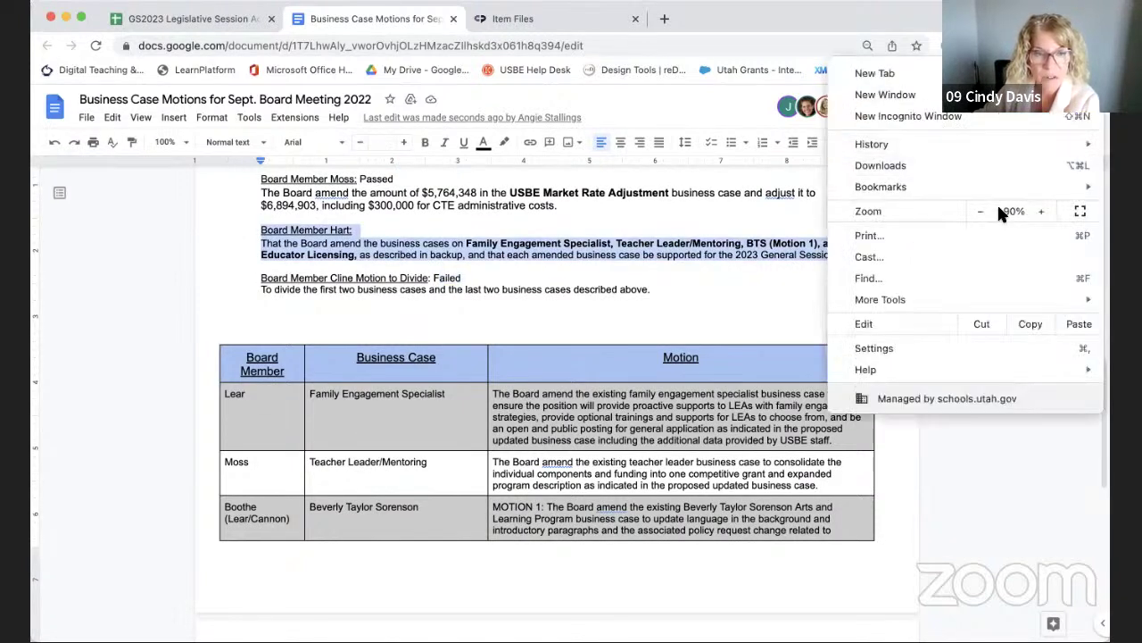
pyautogui.click(1040, 211)
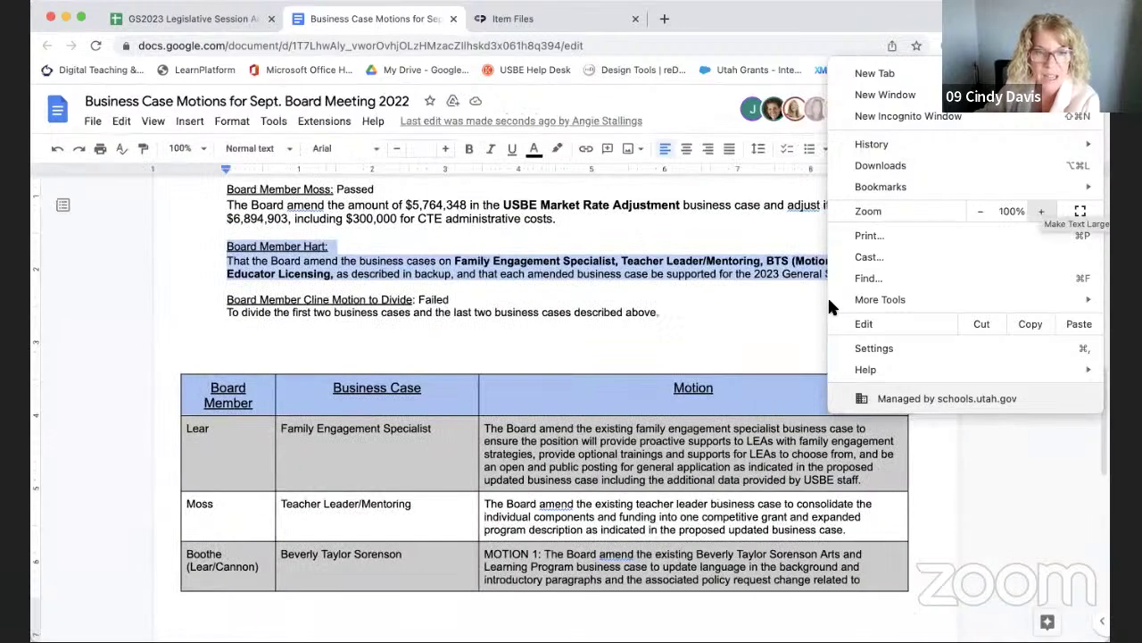
pyautogui.click(777, 342)
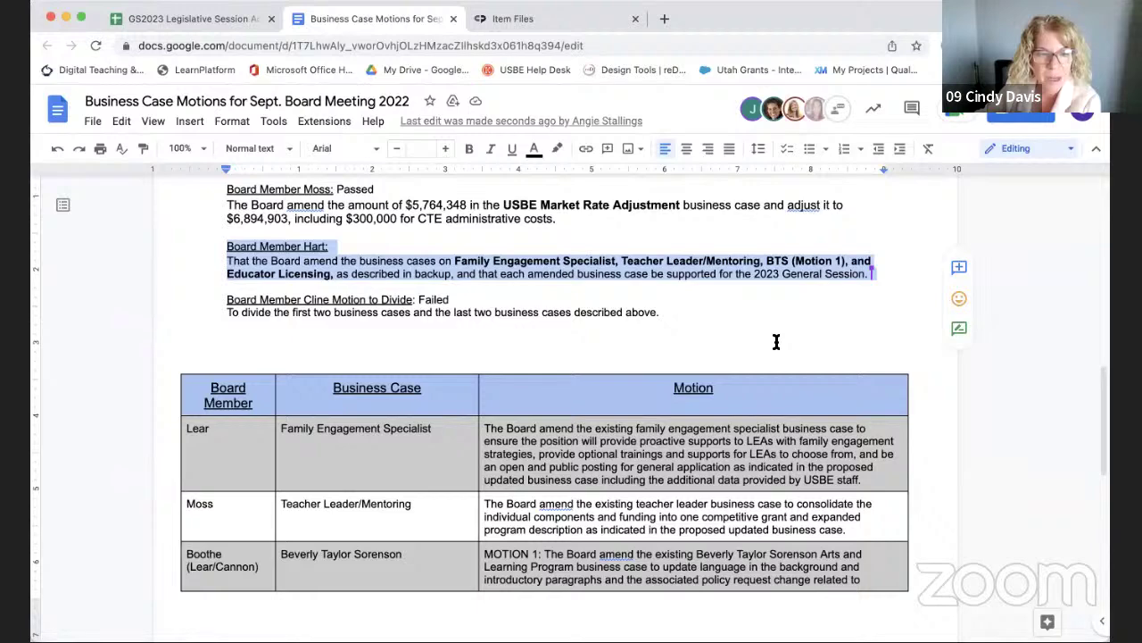
# Step: Highlight the board member and business case cells of the Education Licensing row in the motions table
pyautogui.scroll(-3, 776, 342)
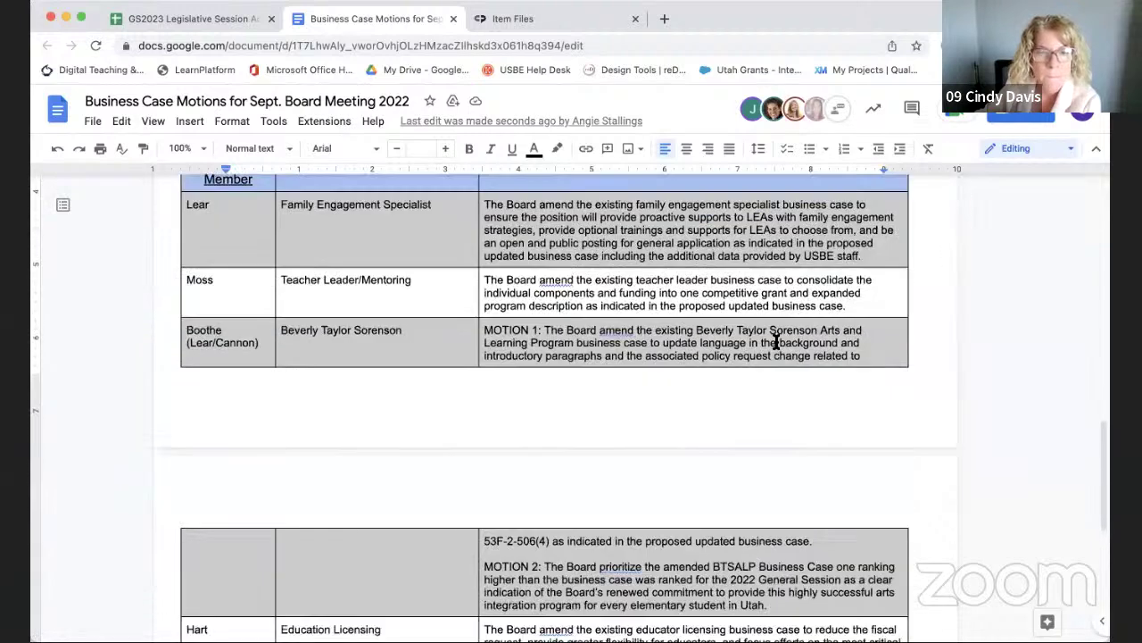
pyautogui.scroll(-2, 776, 342)
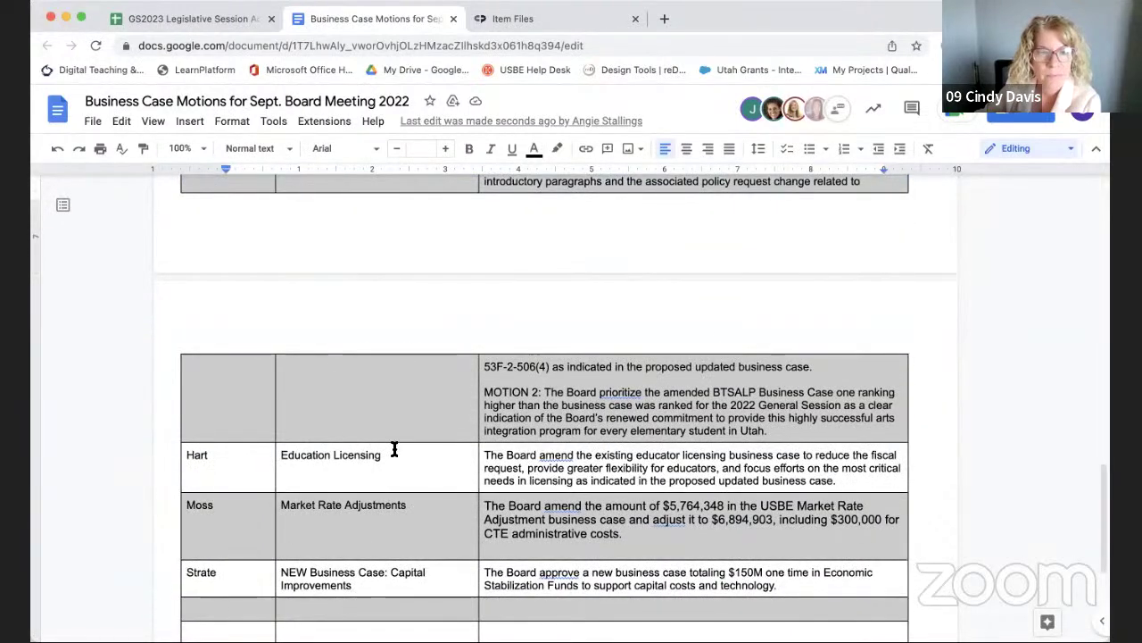
pyautogui.moveTo(291, 458); pyautogui.dragTo(273, 452)
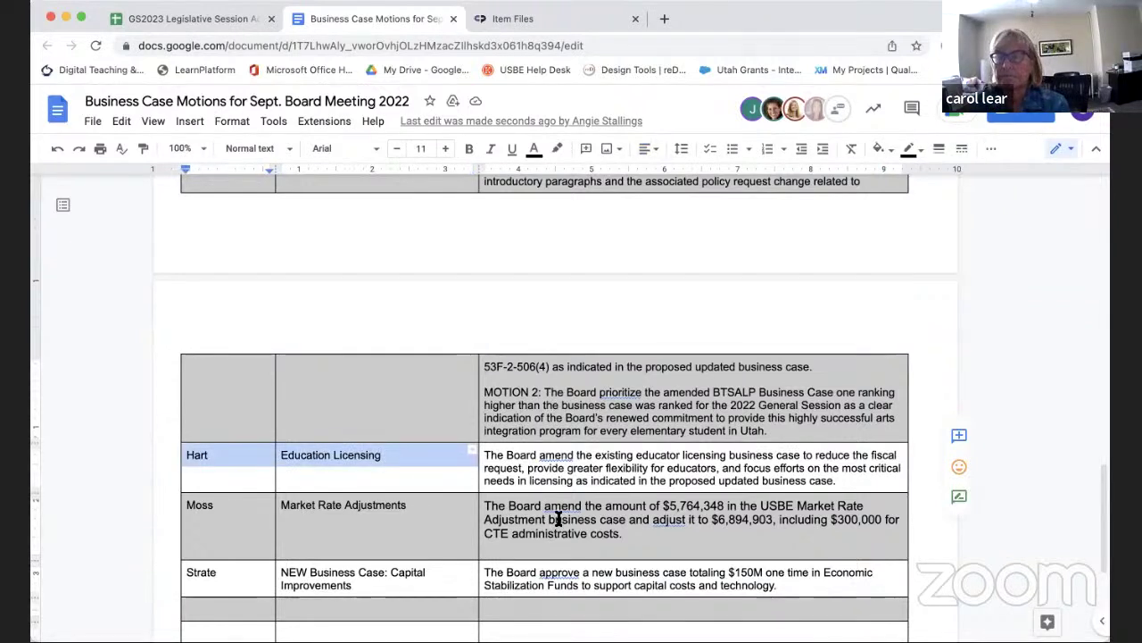
# Step: Return to the motions above the table and highlight the combined four-case amendment motion again, including its heading
pyautogui.scroll(10, 558, 518)
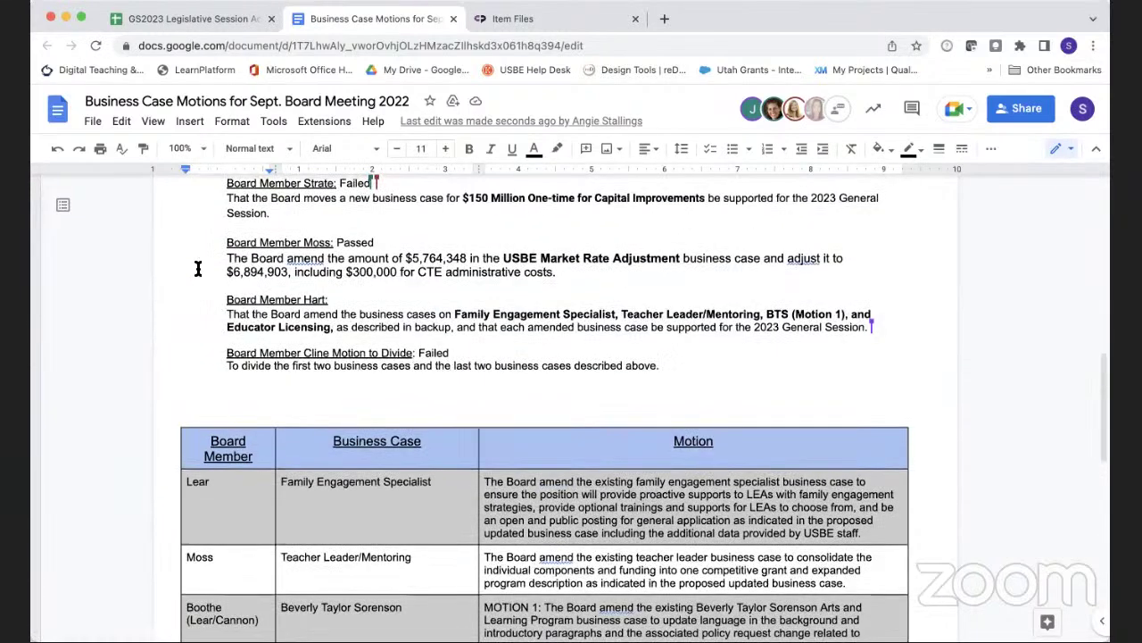
pyautogui.click(227, 301)
pyautogui.moveTo(522, 306); pyautogui.dragTo(881, 332)
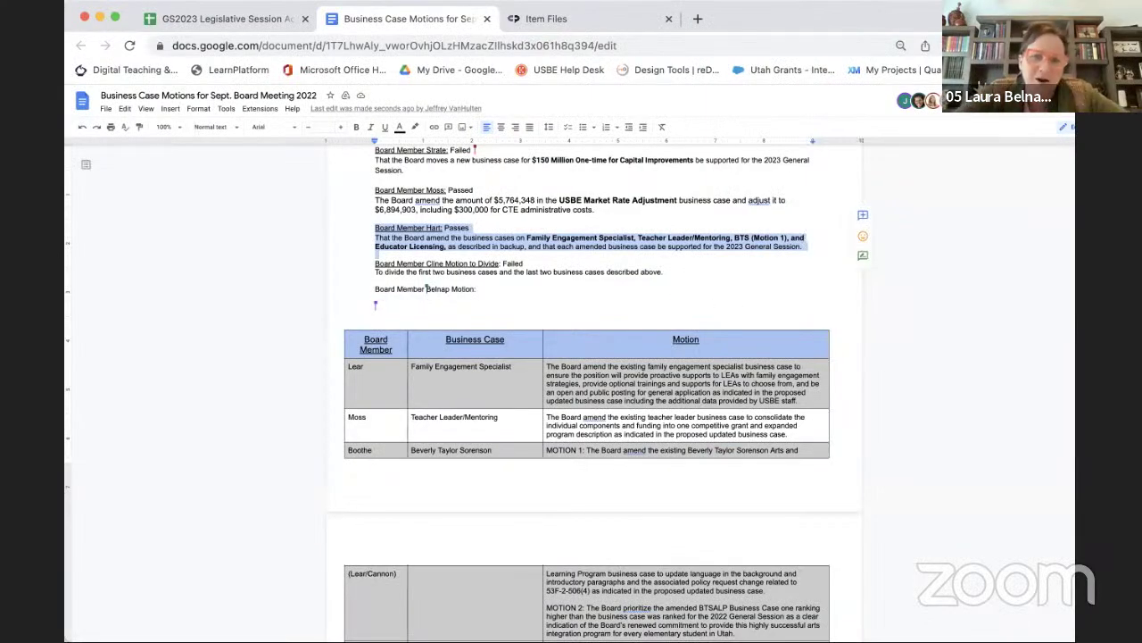
# Step: Enlarge the displayed motions document to 125% page zoom
pyautogui.click(1097, 45)
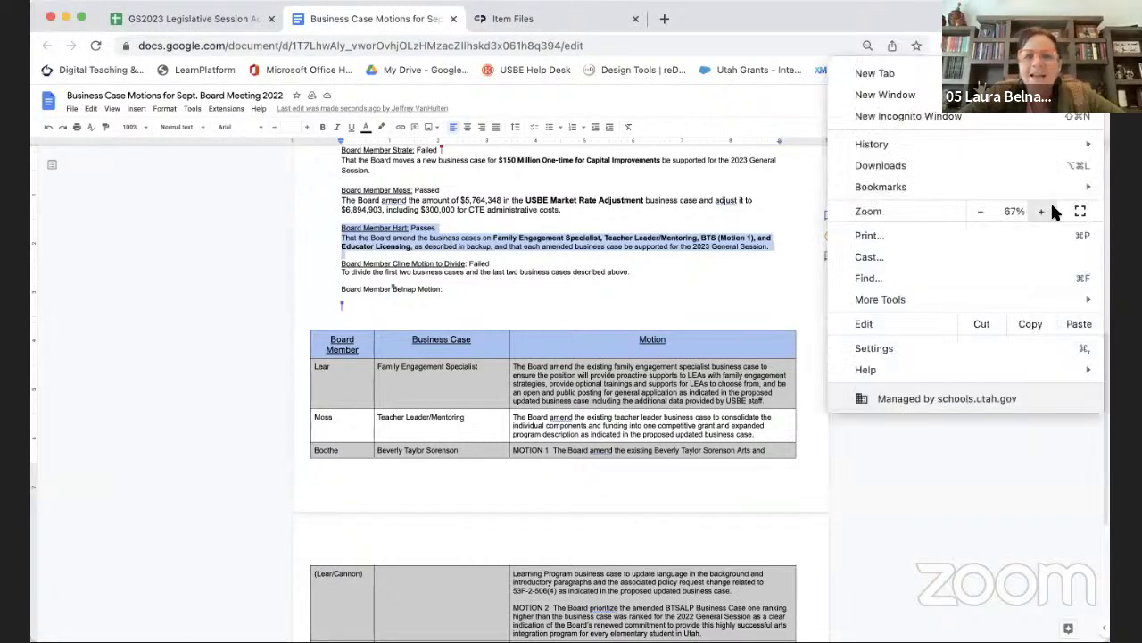
pyautogui.click(1042, 212)
pyautogui.click(1041, 212)
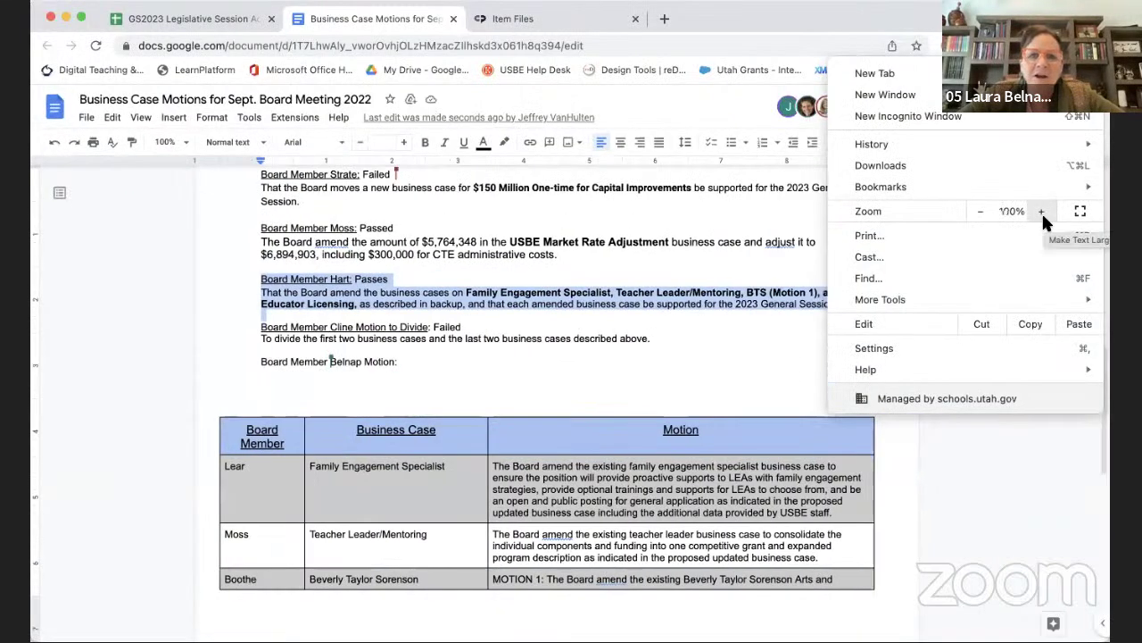
pyautogui.click(1041, 212)
pyautogui.click(1042, 211)
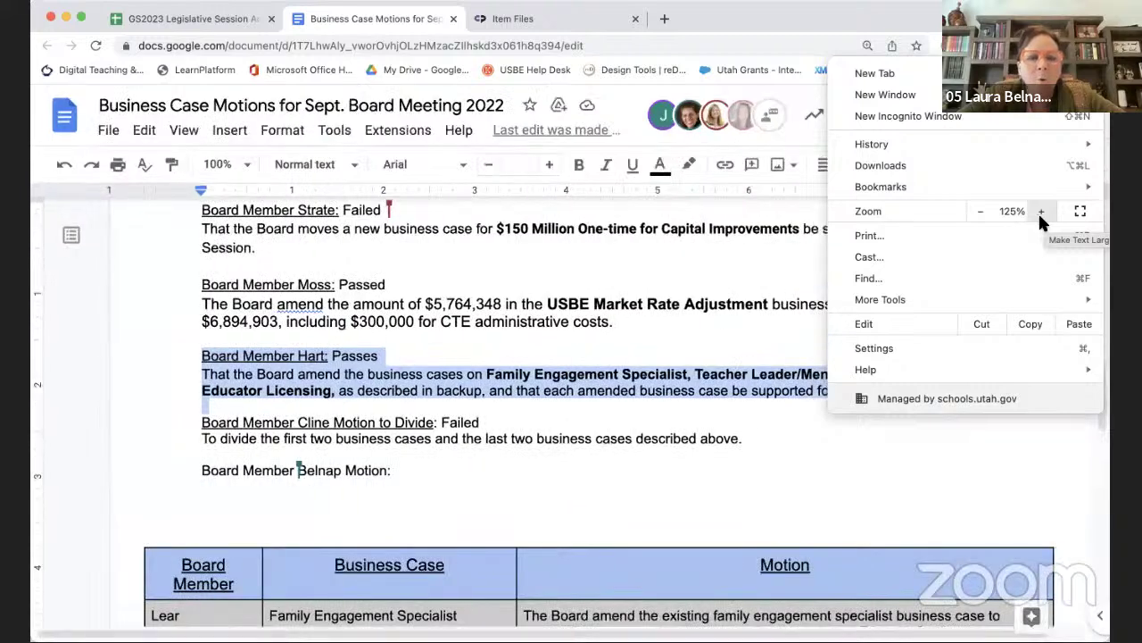
pyautogui.click(670, 466)
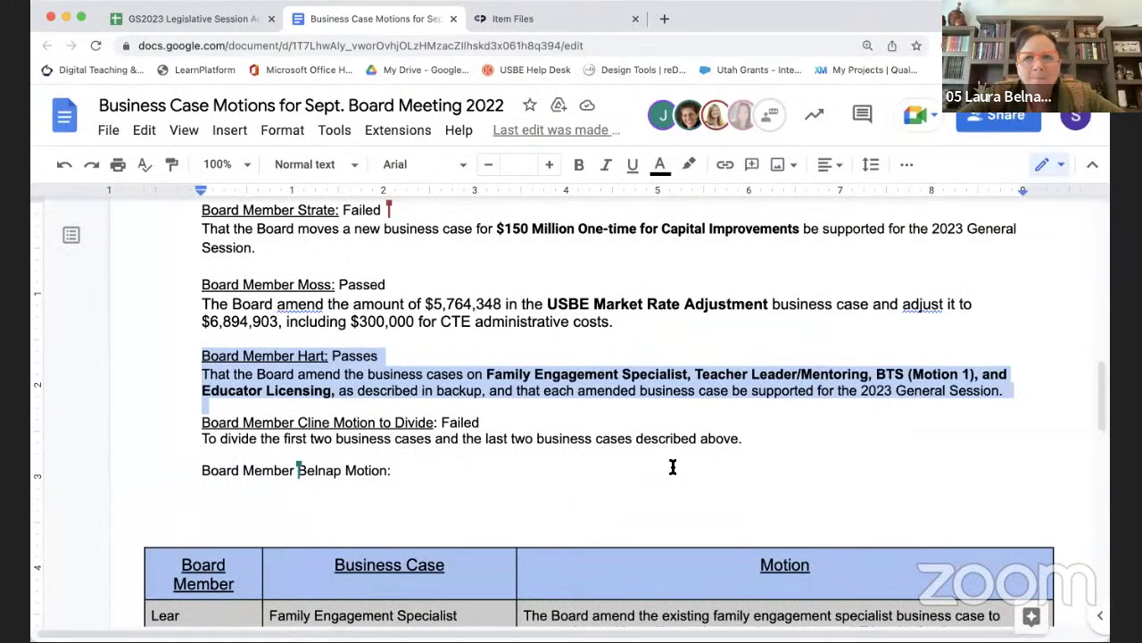
# Step: Remove the blank line between the heading and text of the new Economic Stabilization Funds motion above the table, and highlight that motion
pyautogui.scroll(-3, 671, 466)
pyautogui.scroll(-1, 671, 467)
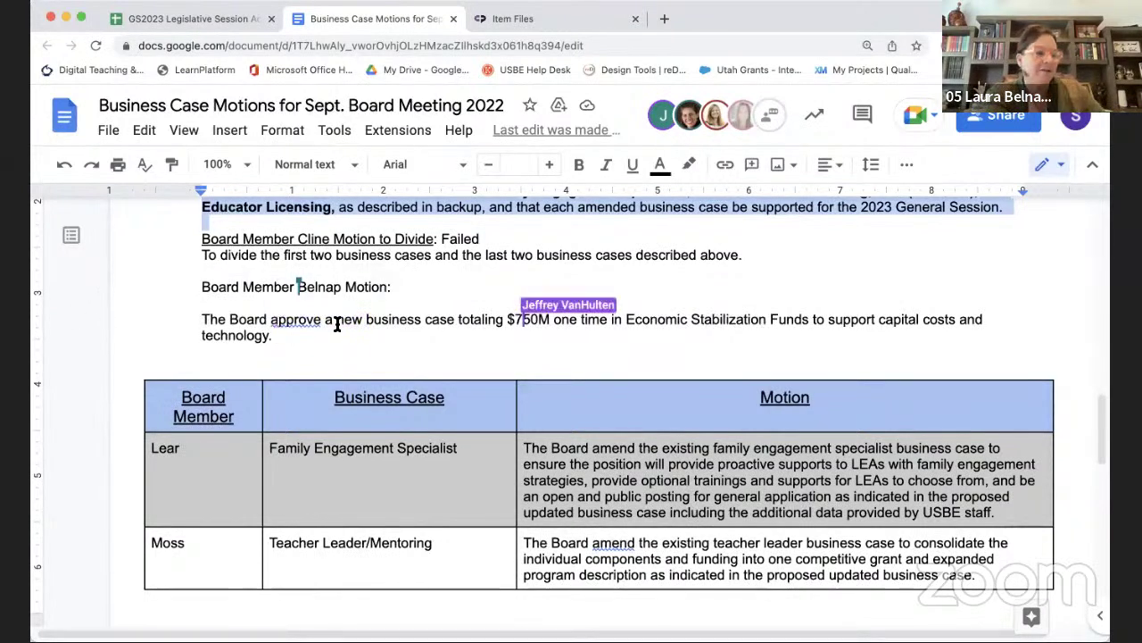
pyautogui.click(196, 319)
pyautogui.press('BackSpace')
pyautogui.moveTo(279, 319); pyautogui.dragTo(197, 286)
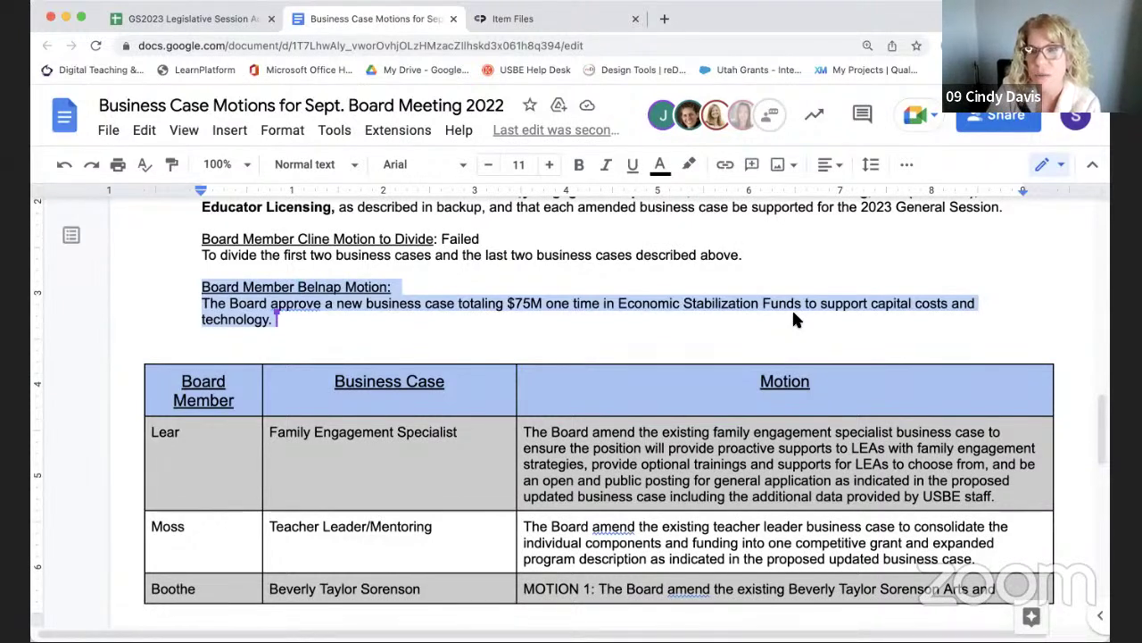
pyautogui.click(649, 337)
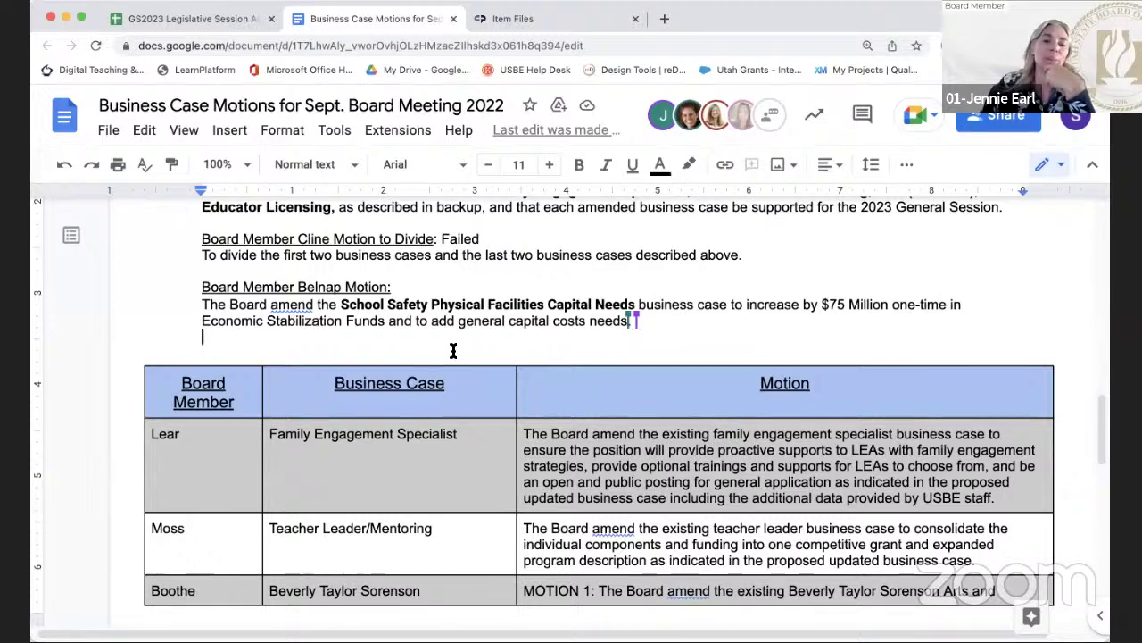
pyautogui.hscroll(2, 569, 367)
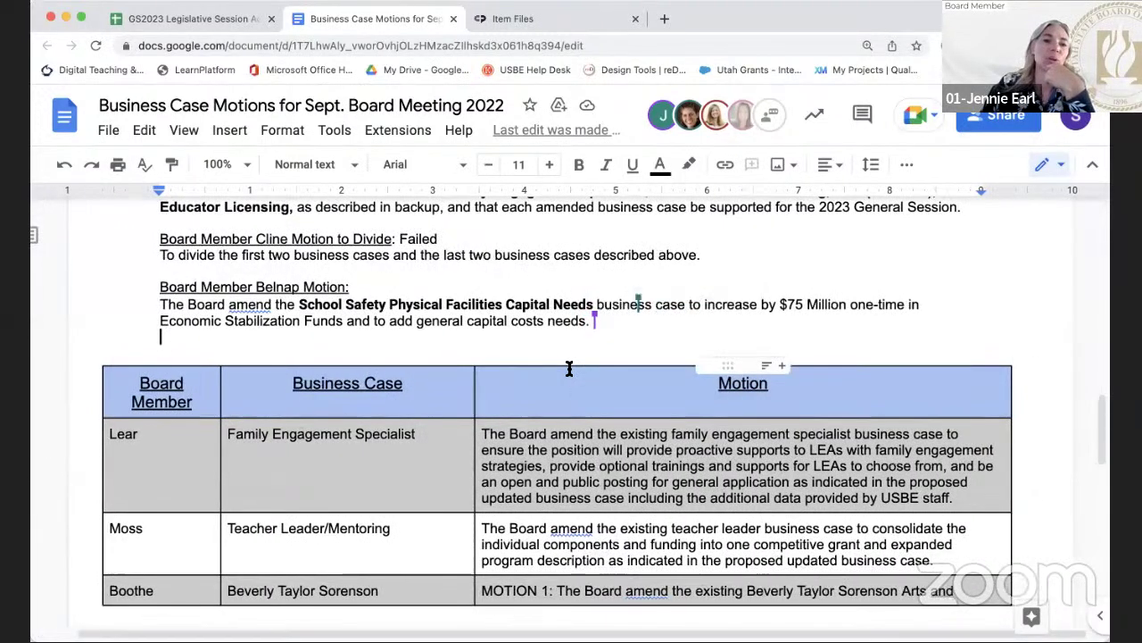
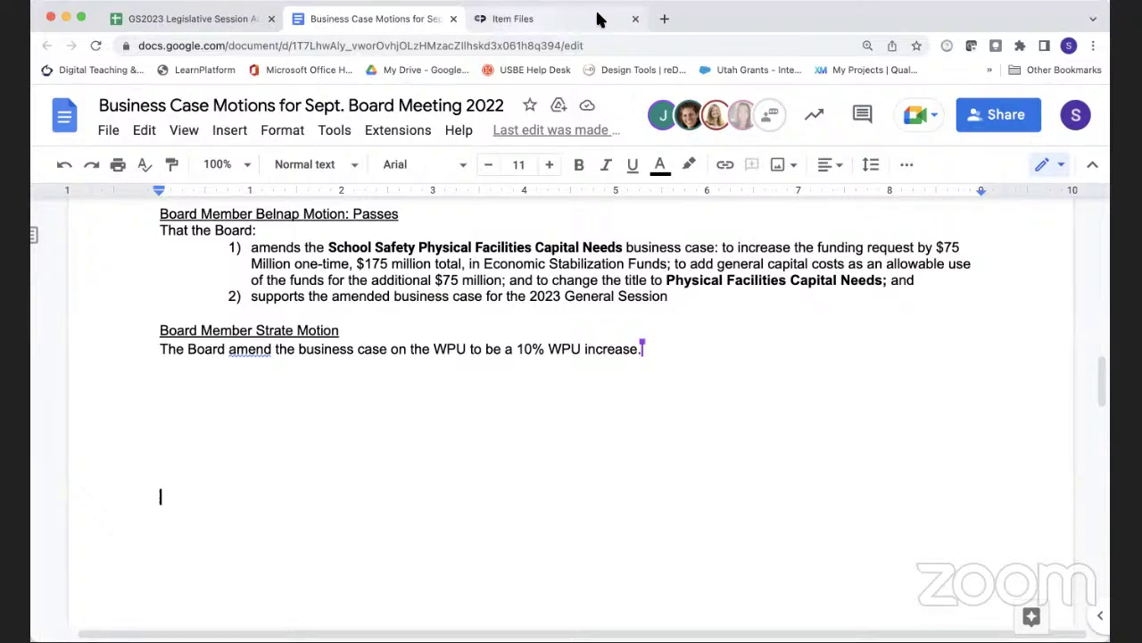
# Step: Reduce the page zoom of the motions document to 67%
pyautogui.press('super+minus')
pyautogui.press('super+minus')
pyautogui.press('super+minus')
pyautogui.press('super+minus')
pyautogui.press('super+minus')
pyautogui.press('super+minus')
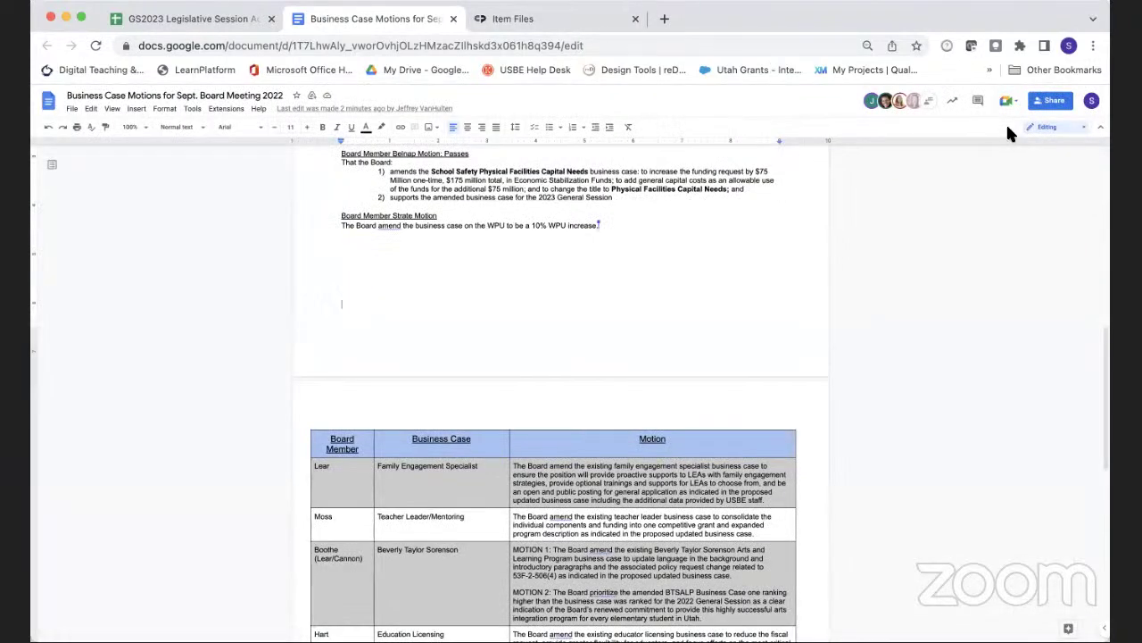
# Step: Enlarge the motions document to 150% page zoom to display the WPU business case motion
pyautogui.click(1092, 46)
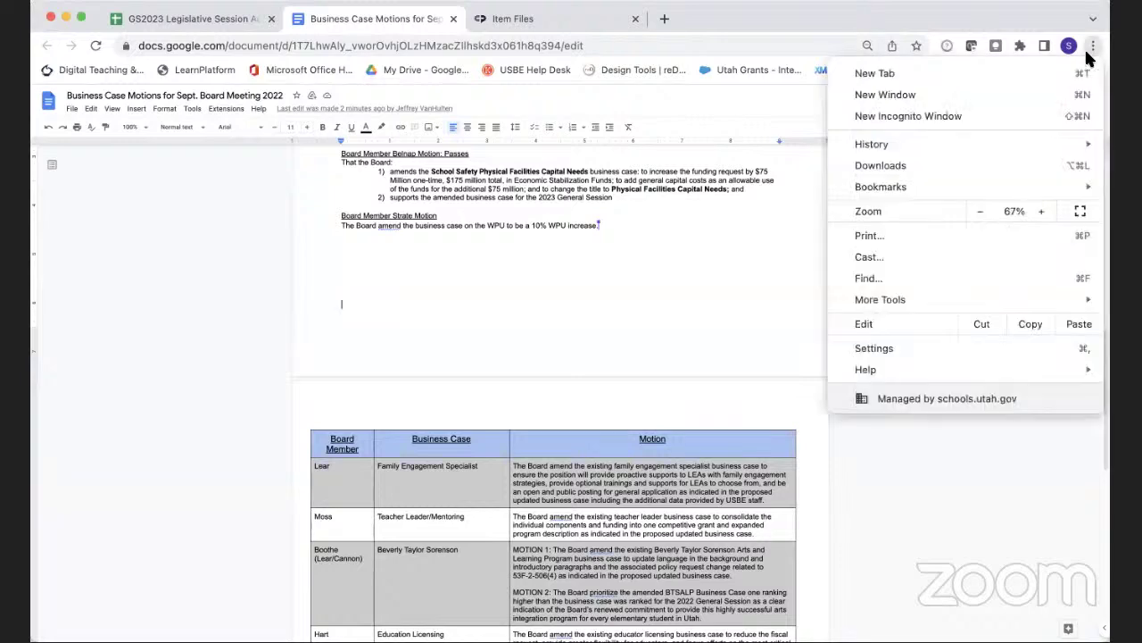
pyautogui.click(1041, 211)
pyautogui.click(1041, 210)
pyautogui.click(1040, 211)
pyautogui.click(1041, 211)
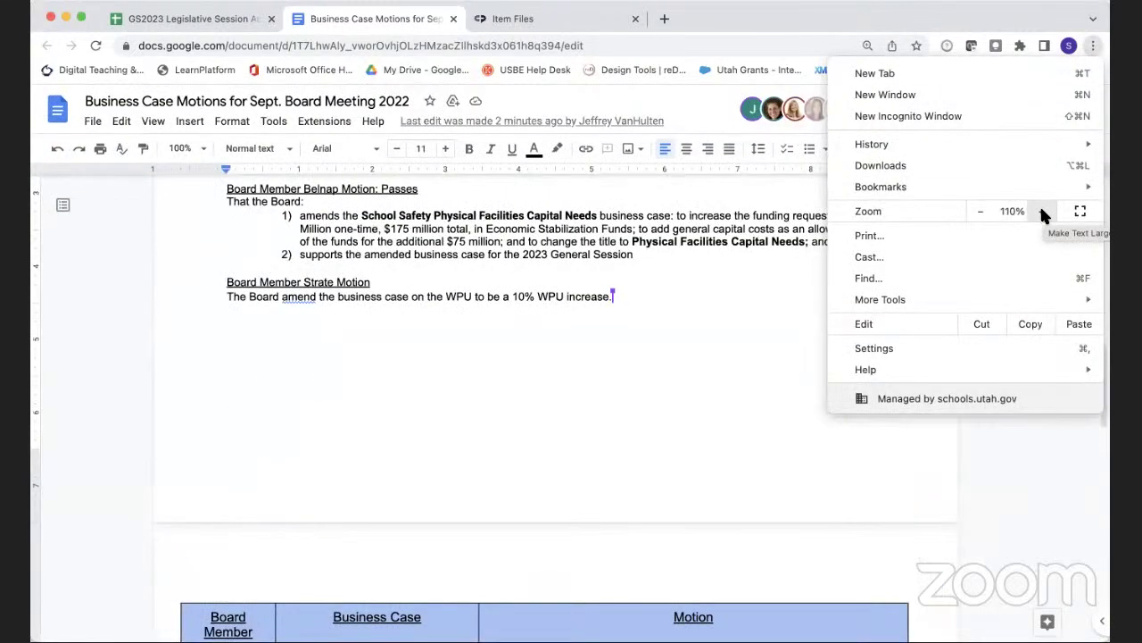
pyautogui.click(1041, 211)
pyautogui.click(1041, 211)
pyautogui.press('Escape')
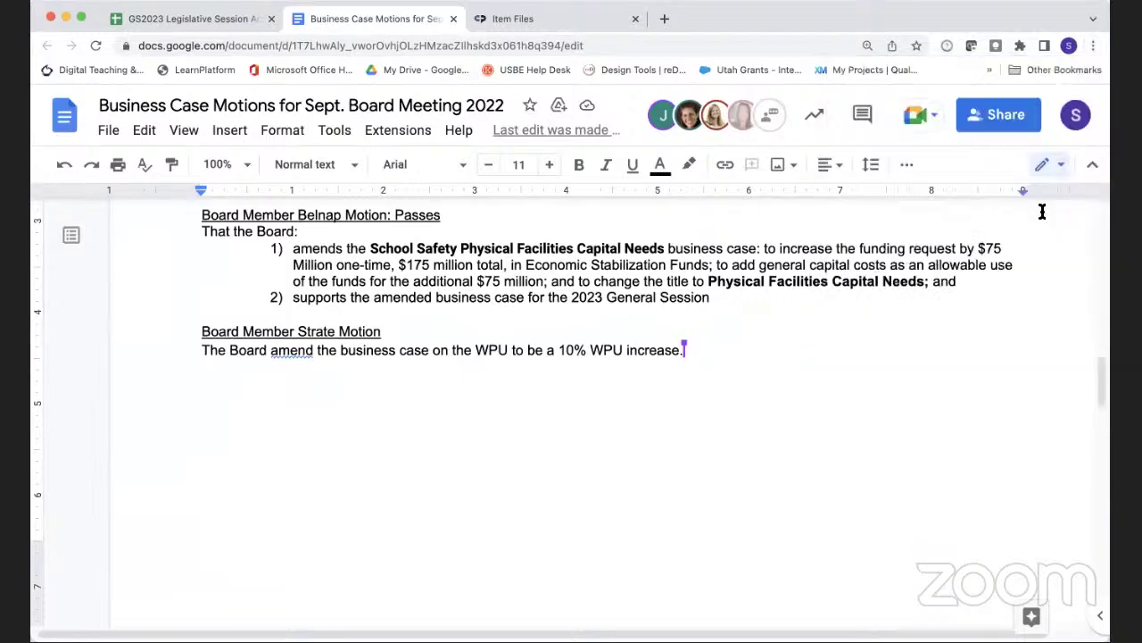
pyautogui.click(1092, 45)
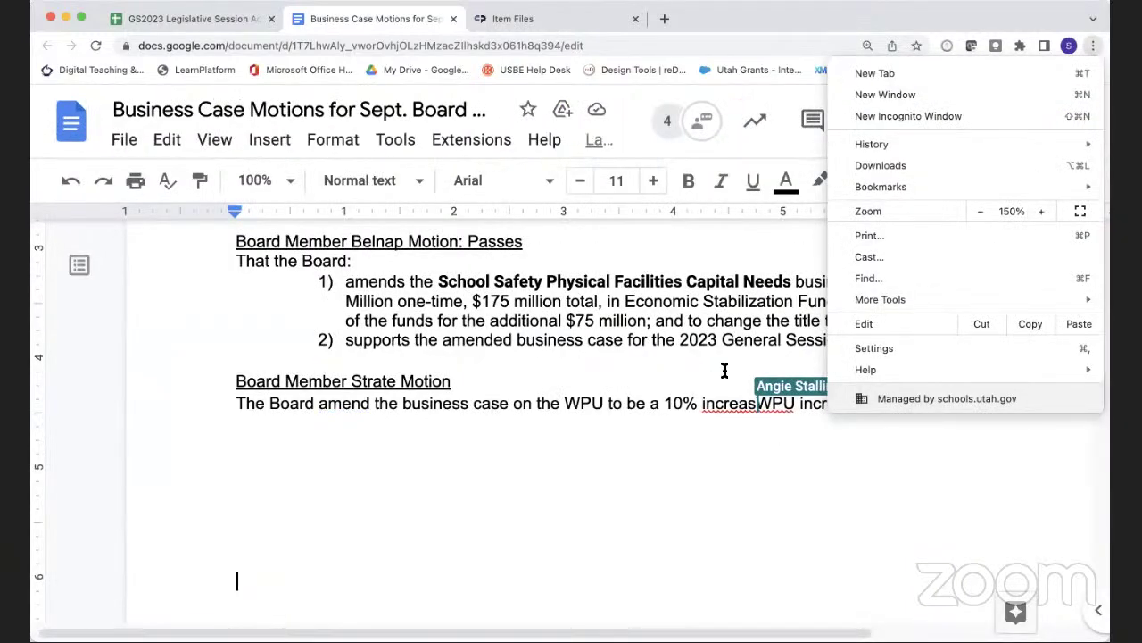
pyautogui.press('Escape')
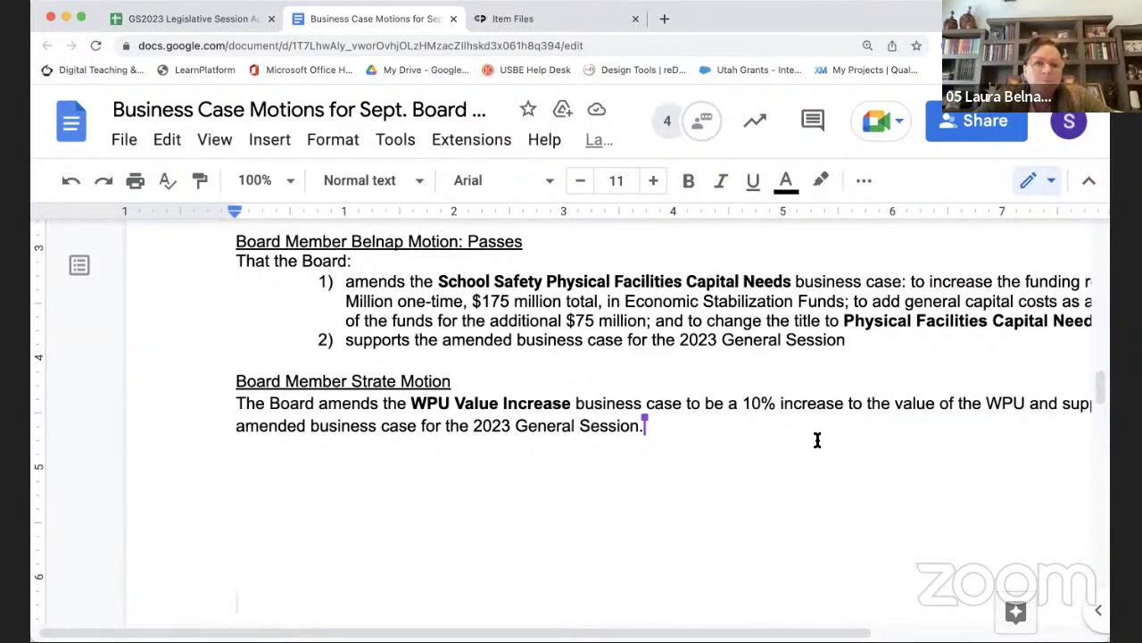
# Step: Display the 10% WPU Value Increase motion together with the optional 6.5% motion below it for the discussion
pyautogui.hscroll(2, 816, 439)
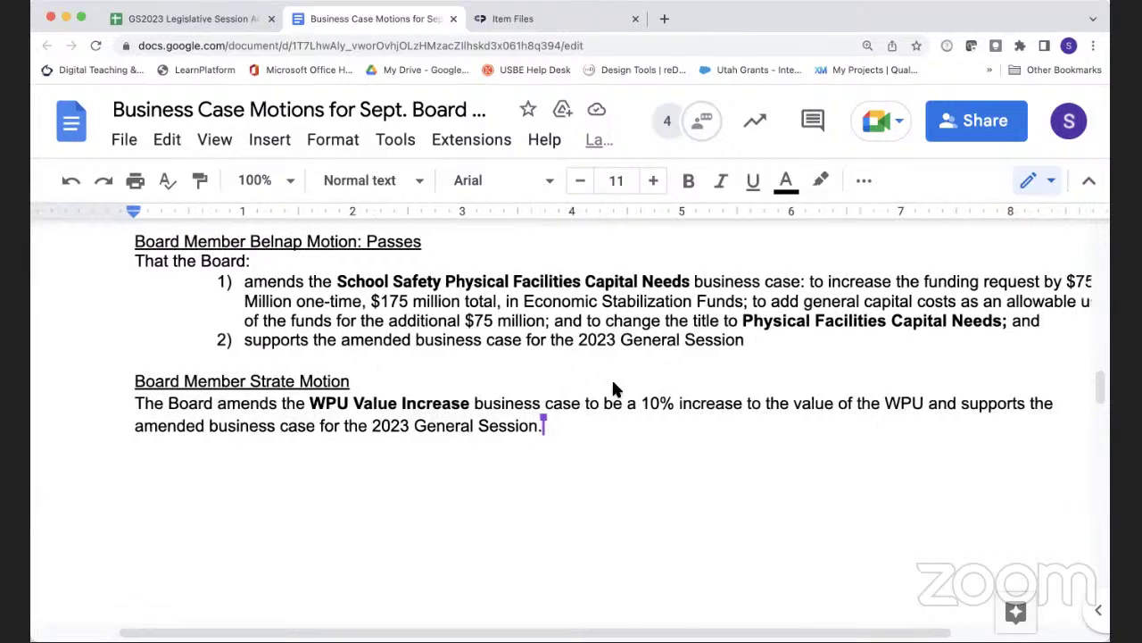
pyautogui.scroll(-1, 641, 466)
pyautogui.hscroll(1, 641, 466)
pyautogui.scroll(1, 642, 471)
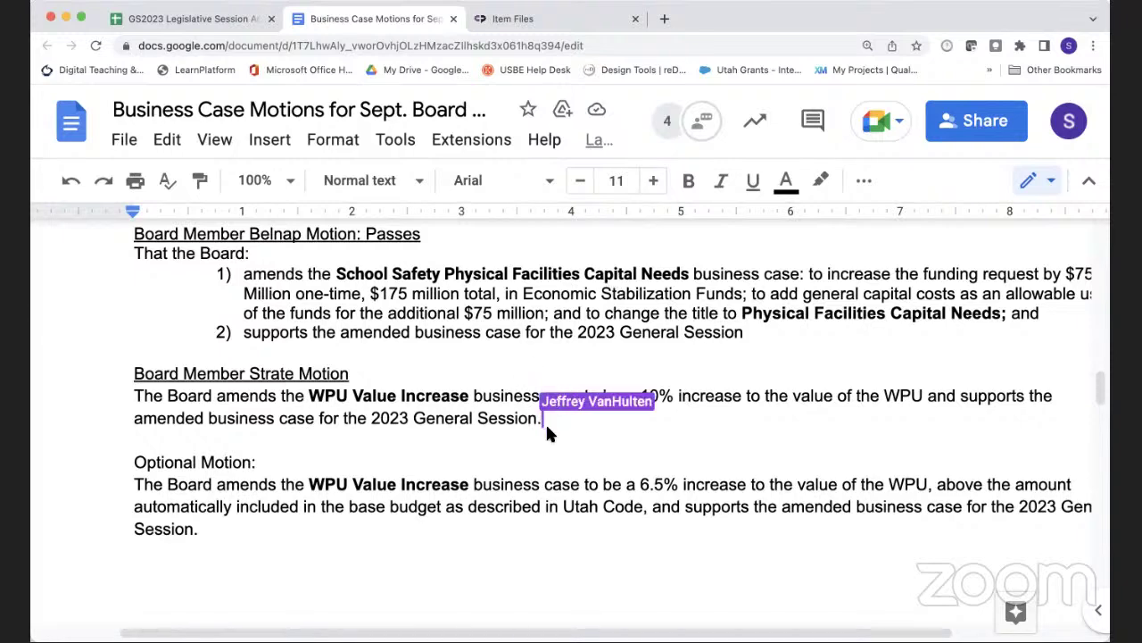
pyautogui.scroll(-1, 547, 422)
pyautogui.scroll(1, 547, 422)
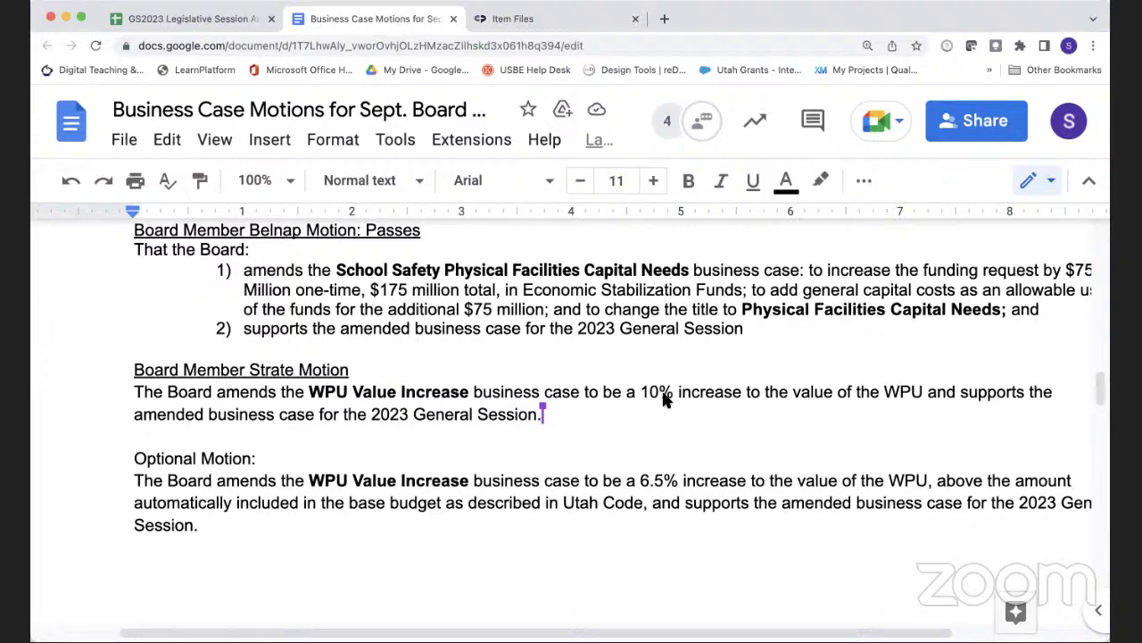
pyautogui.scroll(-1, 663, 399)
pyautogui.scroll(1, 663, 399)
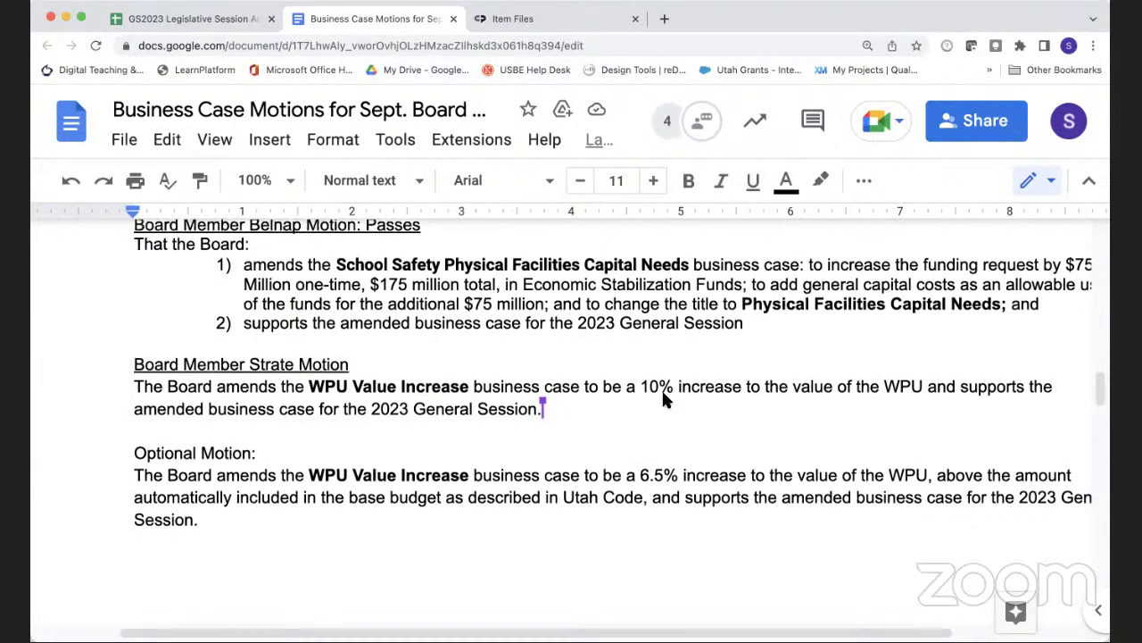
pyautogui.scroll(1, 663, 399)
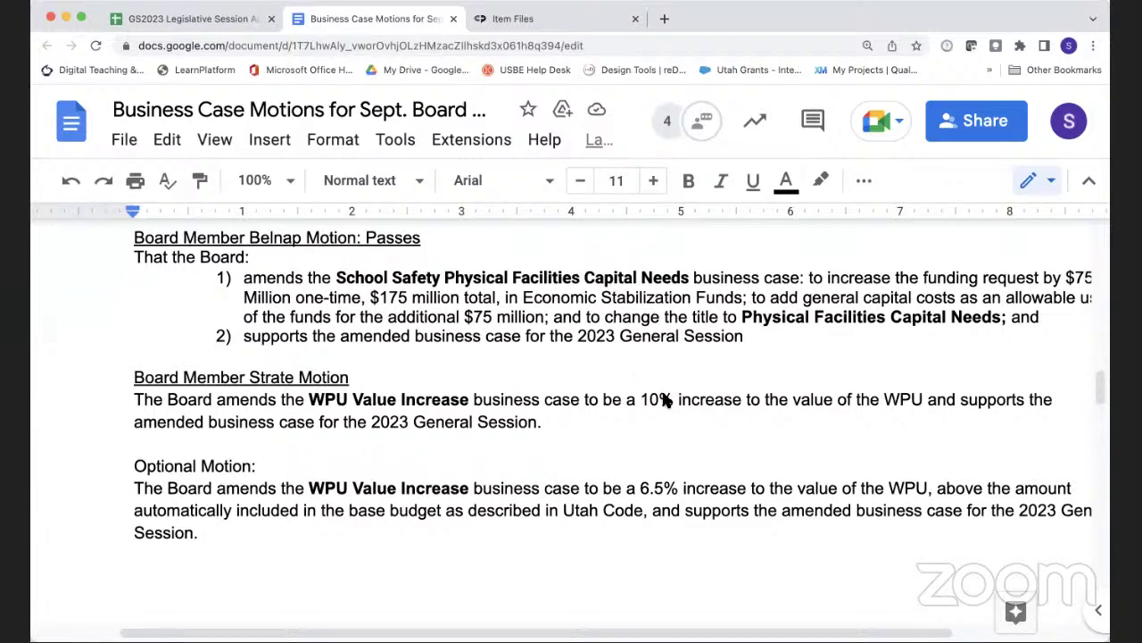
# Step: Show the full width of the optional 6.5% WPU motion and bring up the motion to postpone the WPU Value Increase discussion
pyautogui.scroll(-2, 665, 399)
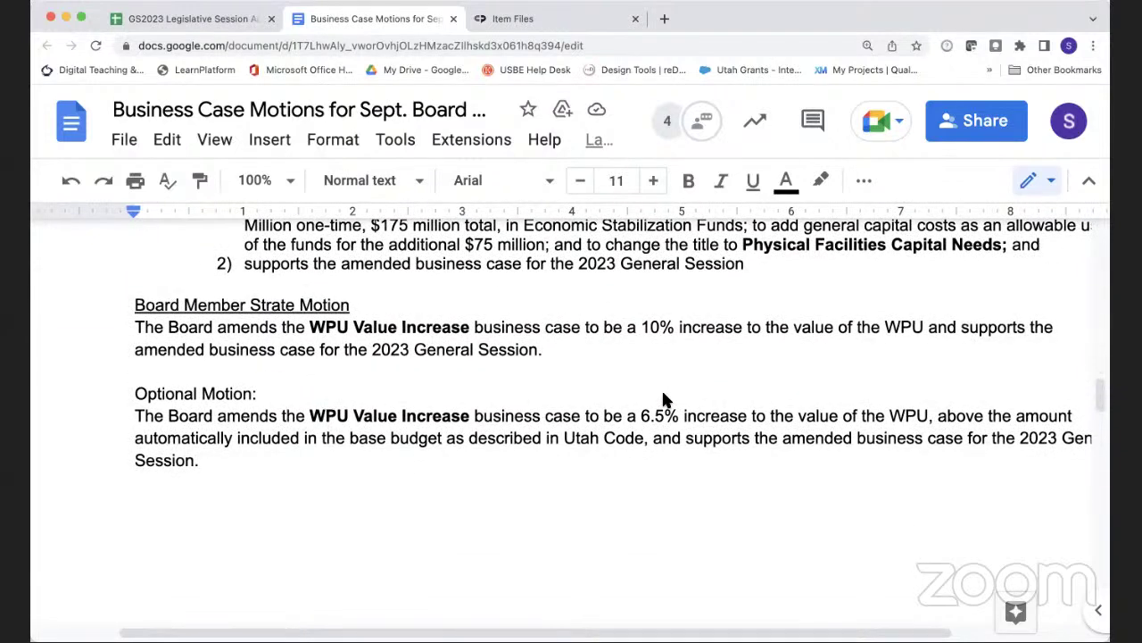
pyautogui.hscroll(2, 664, 400)
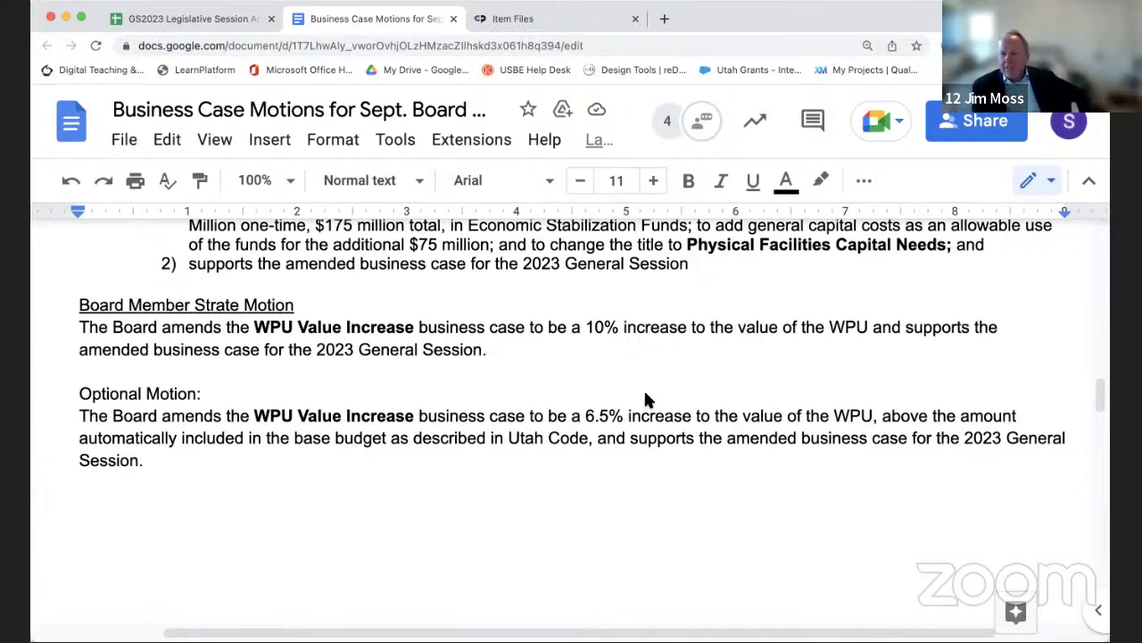
pyautogui.scroll(-5, 625, 389)
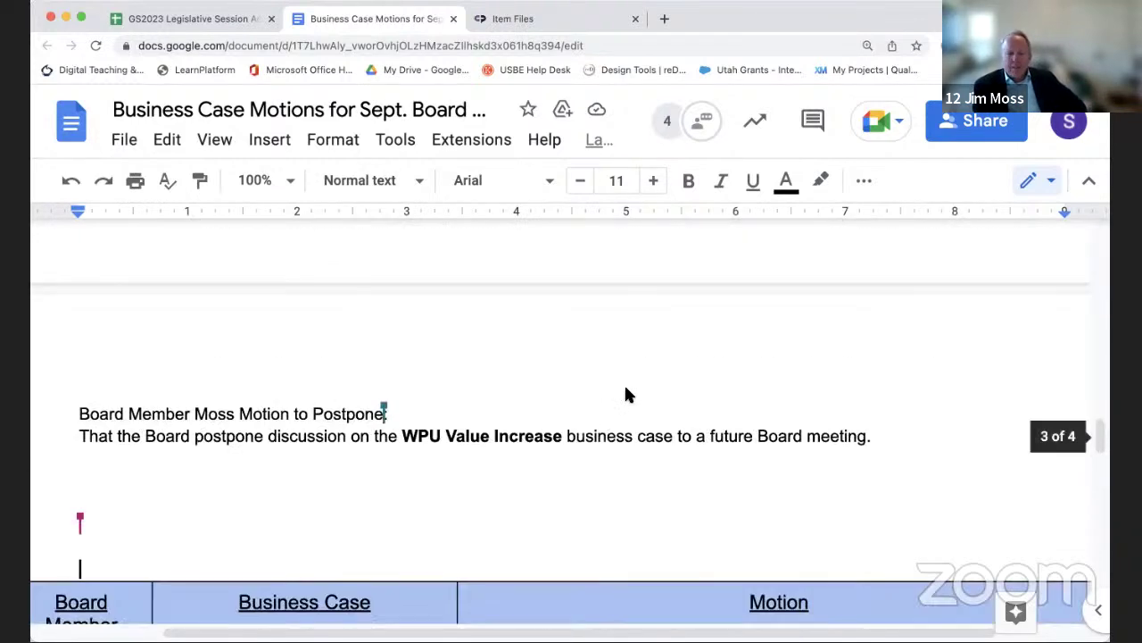
pyautogui.scroll(-3, 626, 393)
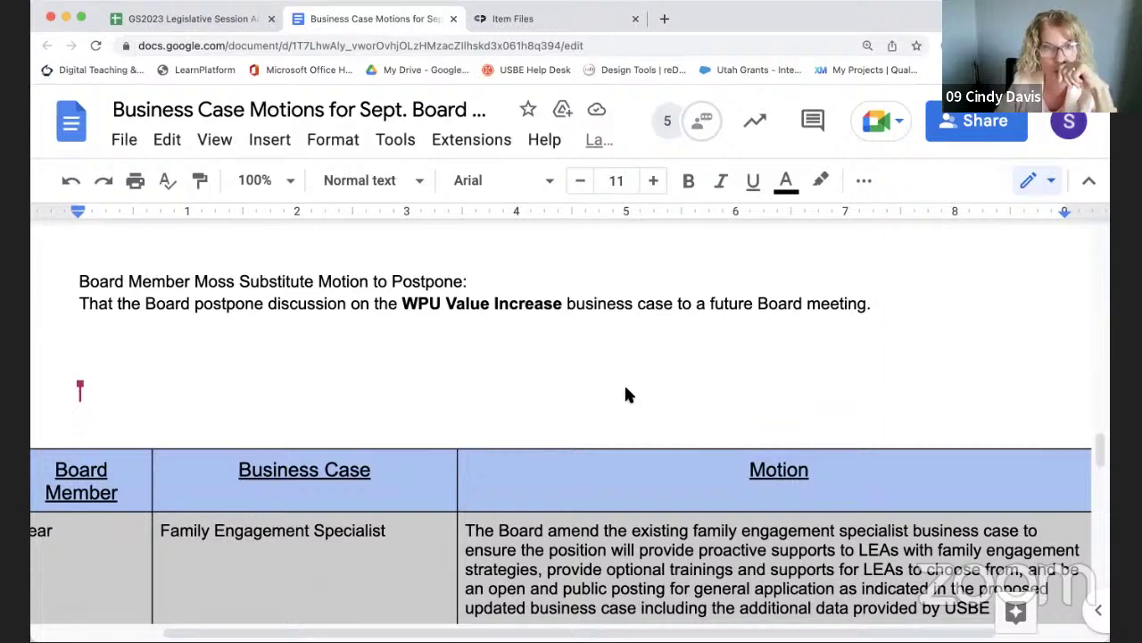
# Step: Return to the 10% WPU Value Increase motion and the 6.5% substitute motion in the motions document for the discussion
pyautogui.scroll(-1, 625, 395)
pyautogui.scroll(1, 625, 394)
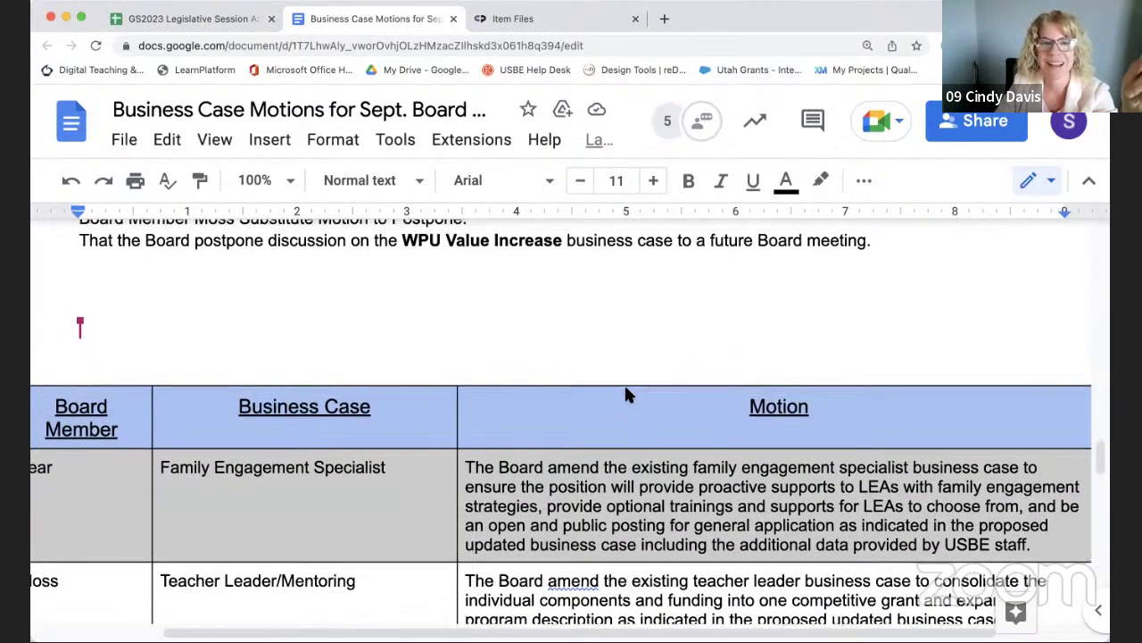
pyautogui.scroll(5, 625, 395)
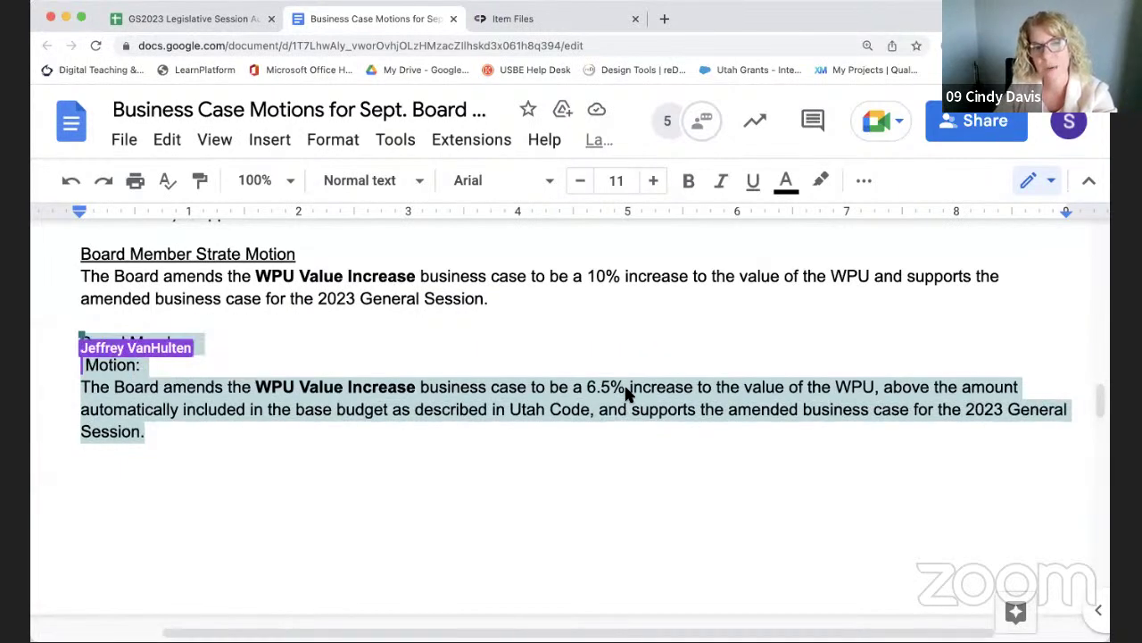
pyautogui.scroll(1, 625, 394)
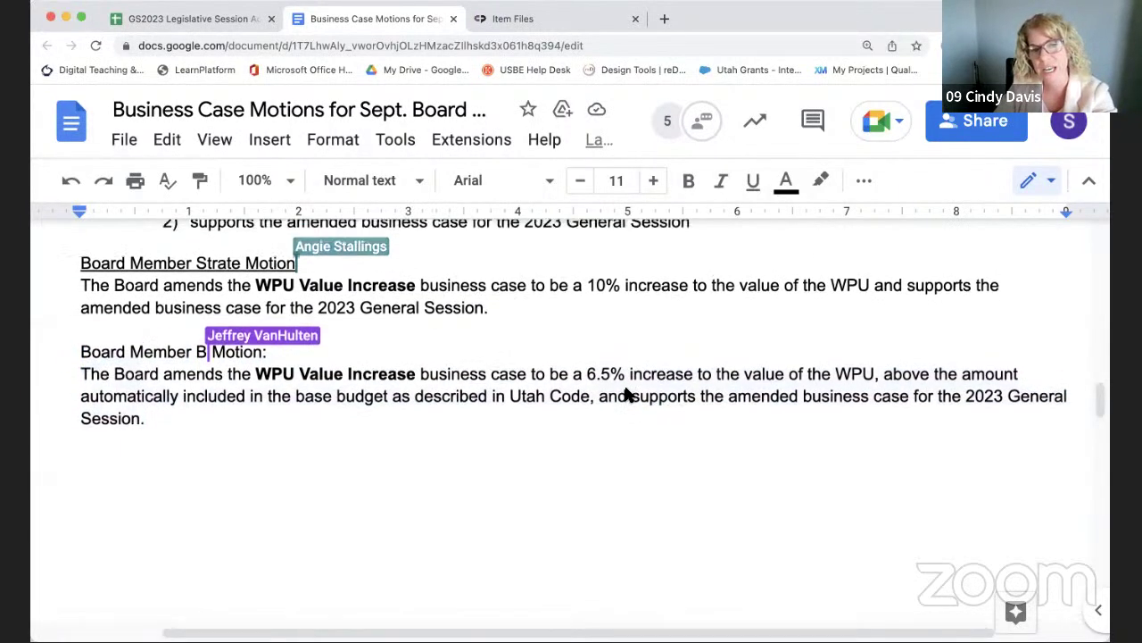
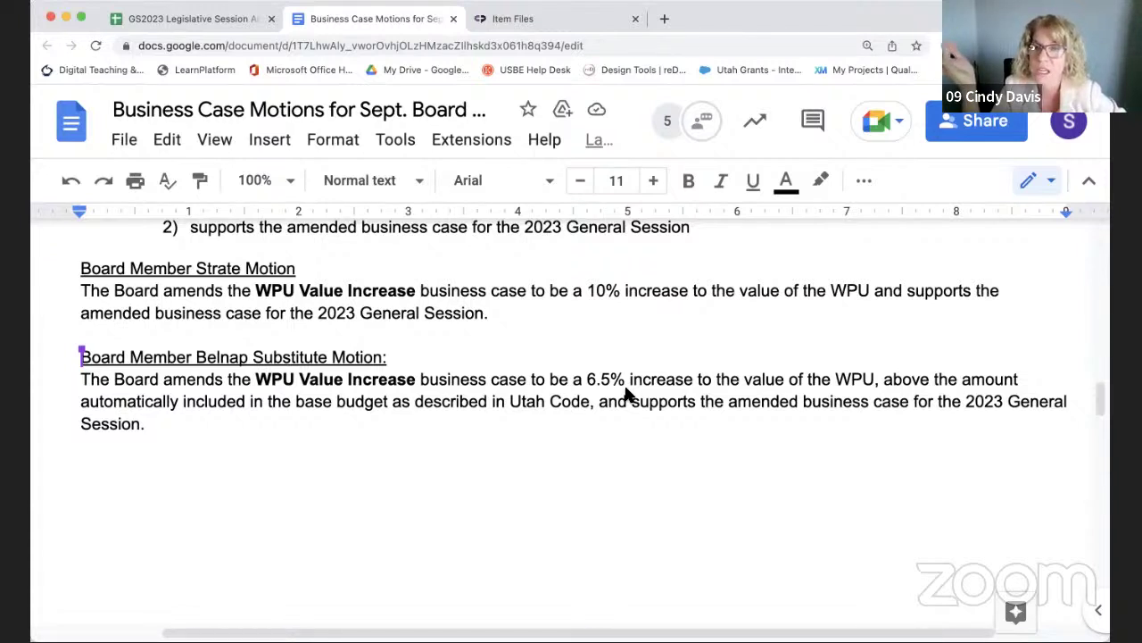
pyautogui.scroll(-1, 627, 395)
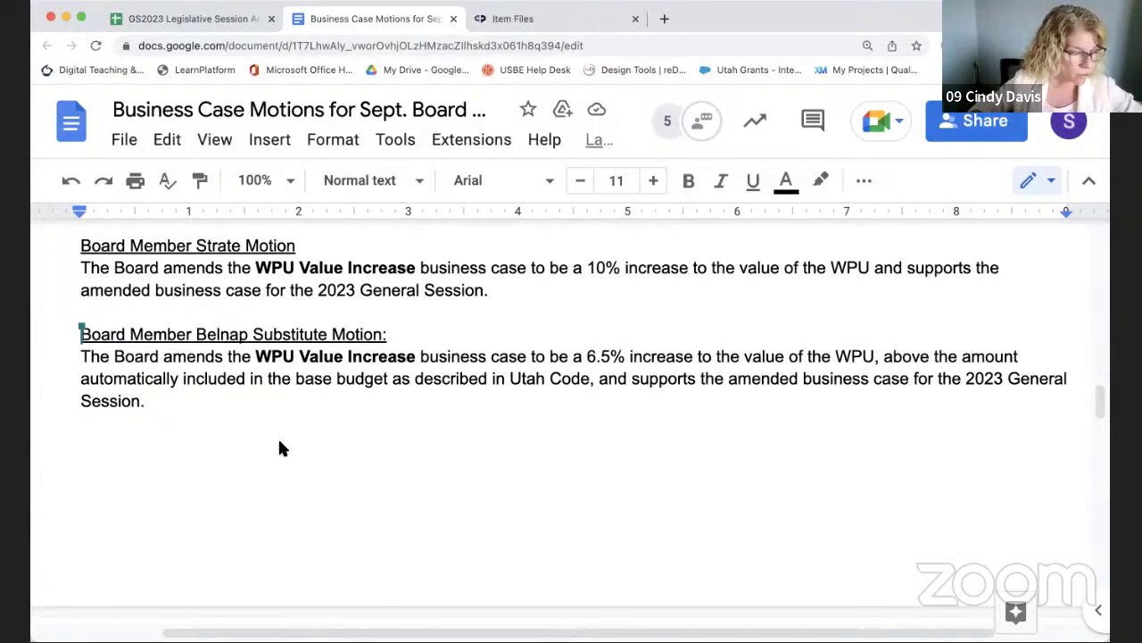
# Step: Switch to the GS2023 Legislative Session Actions spreadsheet and reduce its page zoom to 33%
pyautogui.click(223, 20)
pyautogui.click(1096, 45)
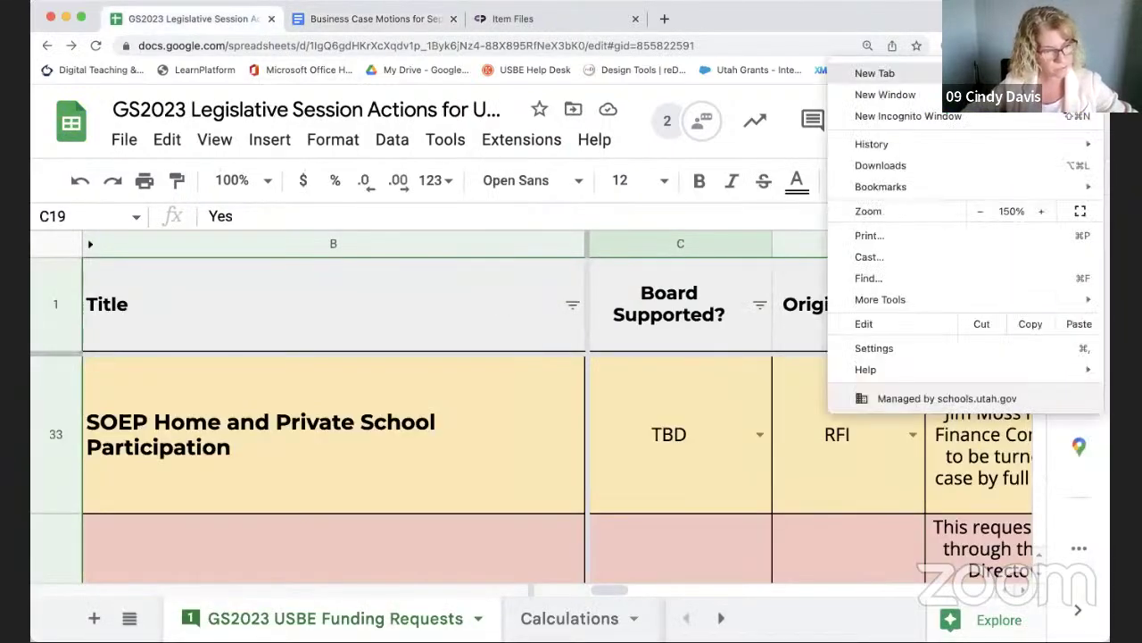
pyautogui.click(980, 211)
pyautogui.click(980, 210)
pyautogui.click(980, 211)
pyautogui.click(980, 210)
pyautogui.click(980, 210)
pyautogui.click(980, 211)
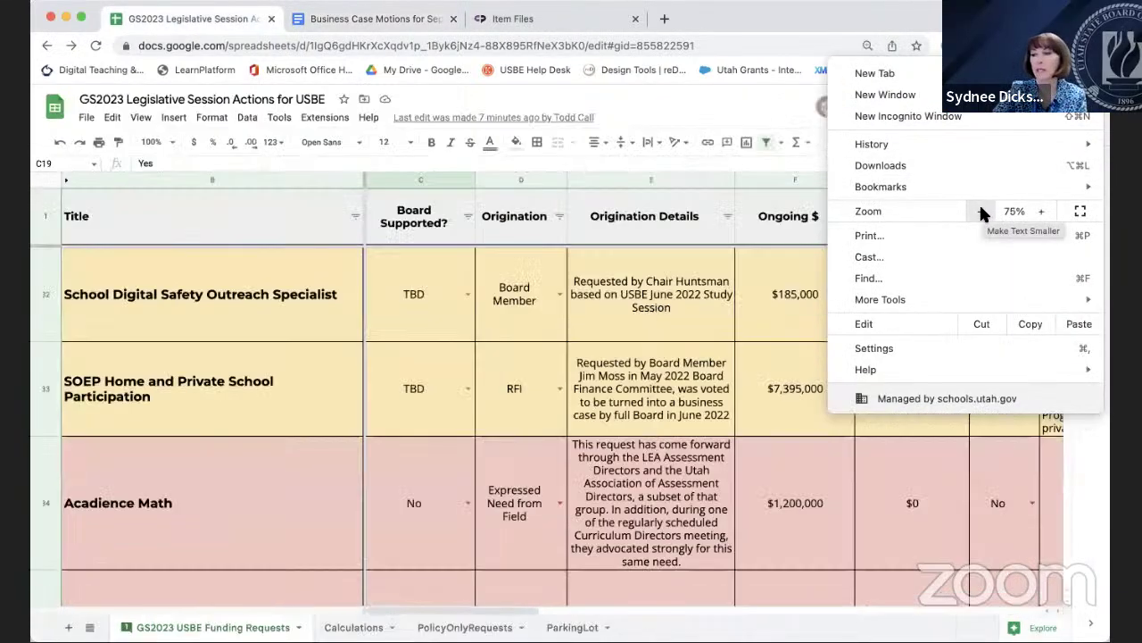
pyautogui.click(980, 210)
pyautogui.click(980, 210)
pyautogui.click(979, 211)
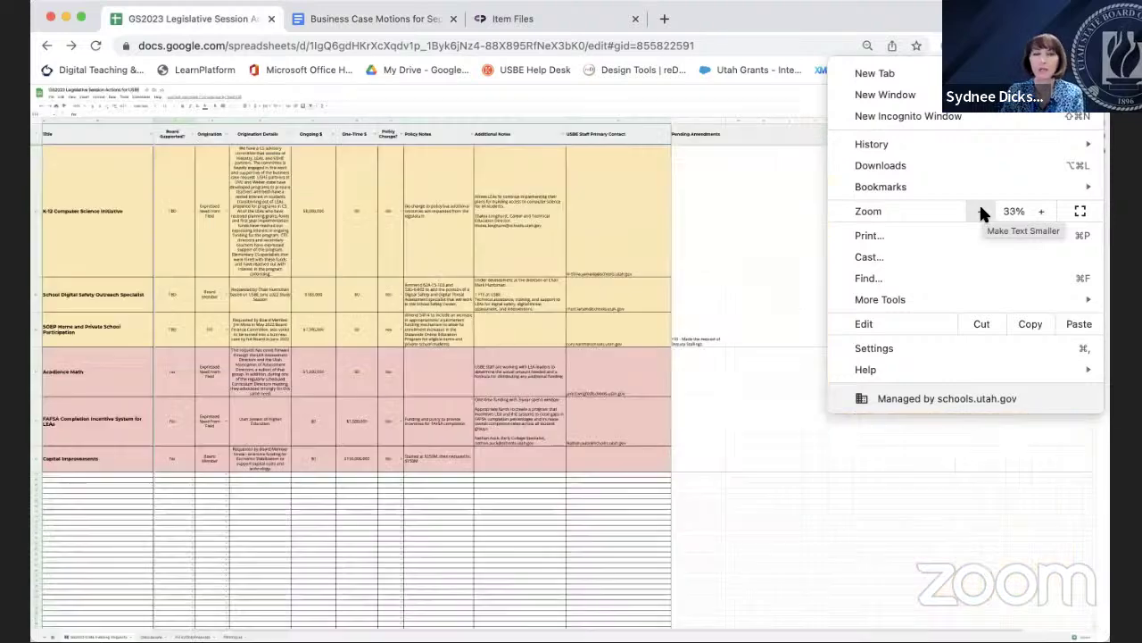
pyautogui.click(573, 333)
# Step: Select the titles of the TBD funding requests from Adobe Create Utah through SOEP Home and Private School Participation
pyautogui.scroll(5, 573, 334)
pyautogui.scroll(-2, 572, 327)
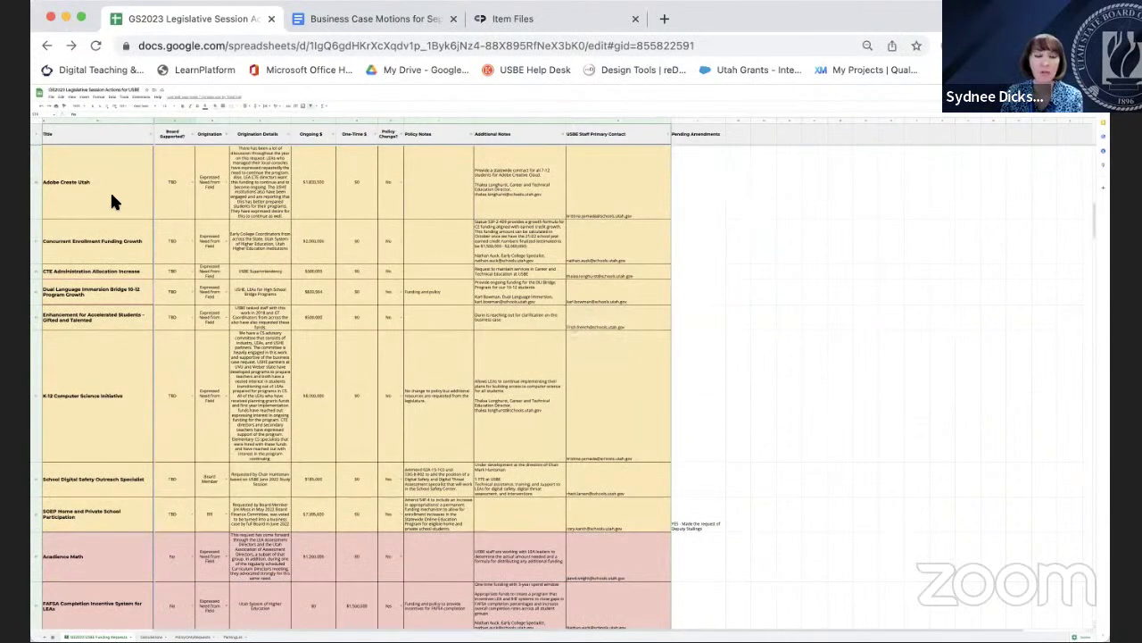
pyautogui.moveTo(110, 190); pyautogui.dragTo(96, 514)
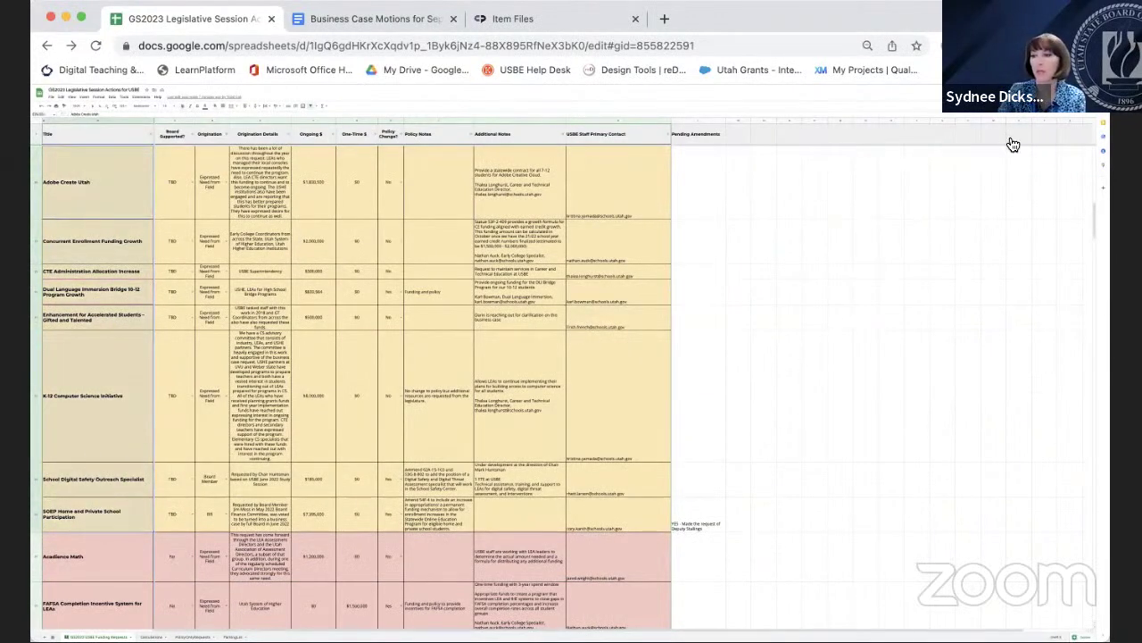
# Step: Enlarge the spreadsheet's page zoom by one level so the selected TBD requests are easier to read
pyautogui.click(1096, 46)
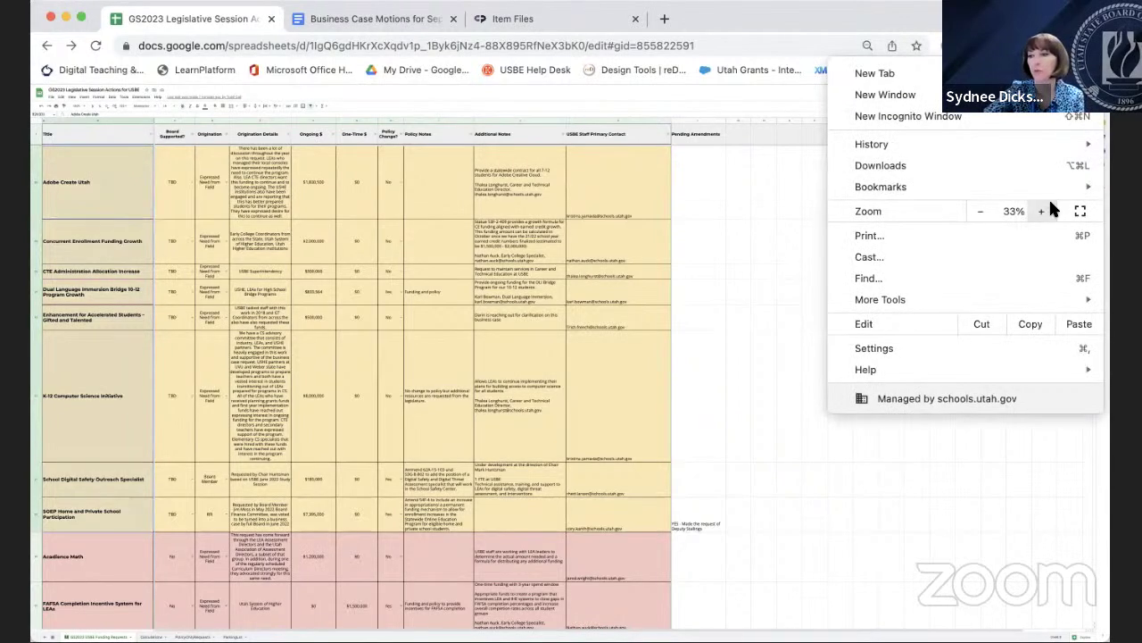
pyautogui.click(1042, 211)
pyautogui.click(737, 342)
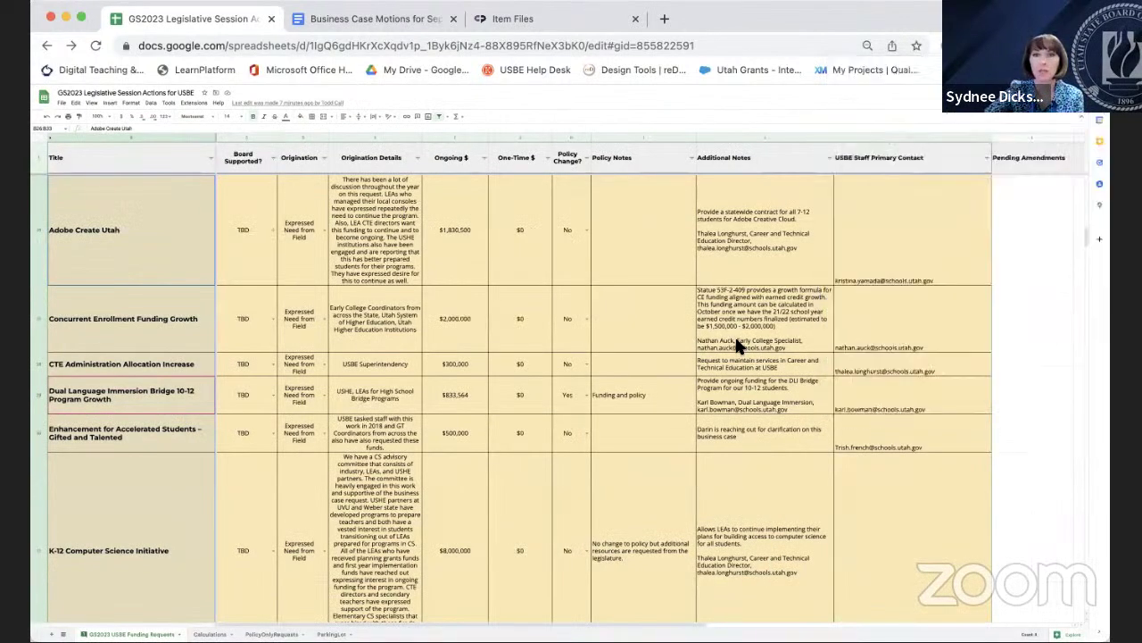
# Step: Examine the TBD funding requests from Adobe Create Utah to SOEP Home and Private School Participation, along with the supported requests above them
pyautogui.scroll(-3, 737, 342)
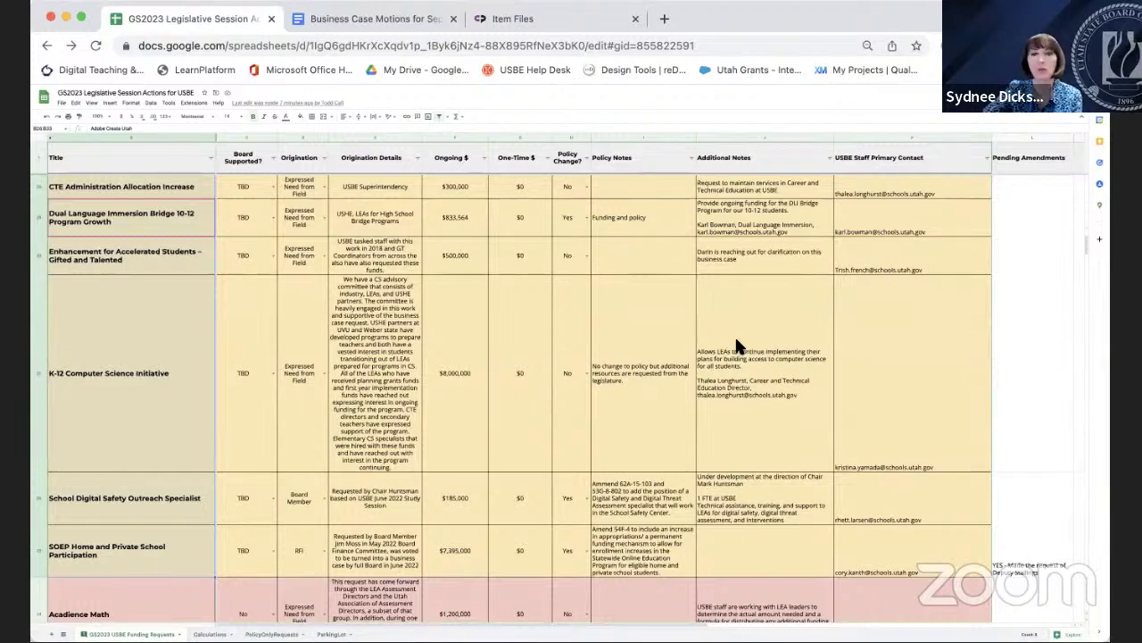
pyautogui.scroll(1, 737, 345)
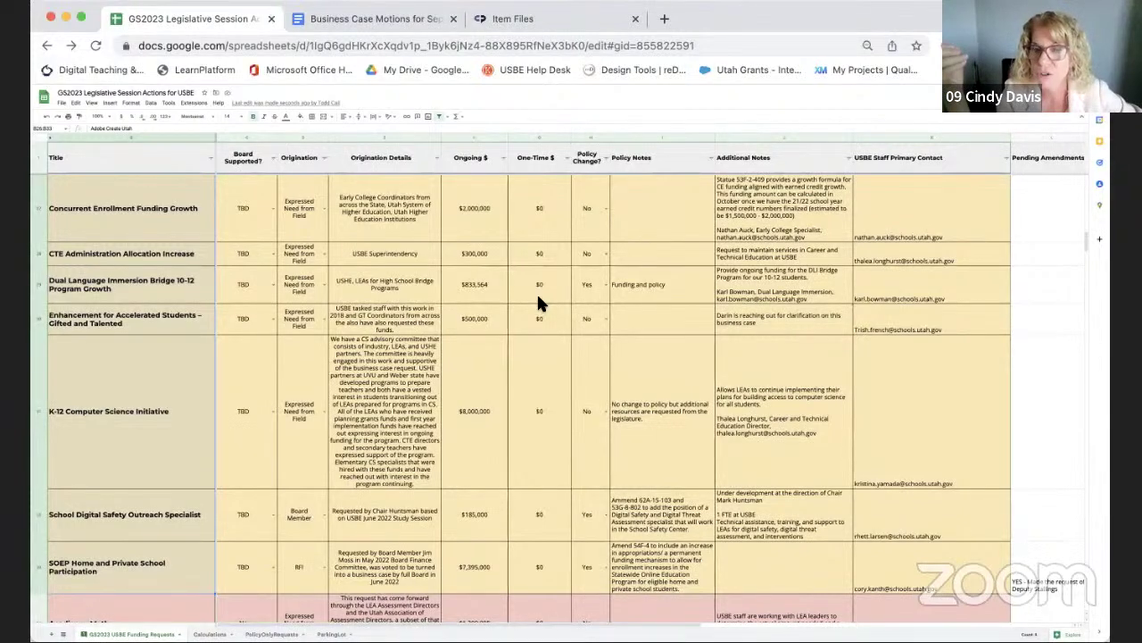
pyautogui.scroll(2, 547, 306)
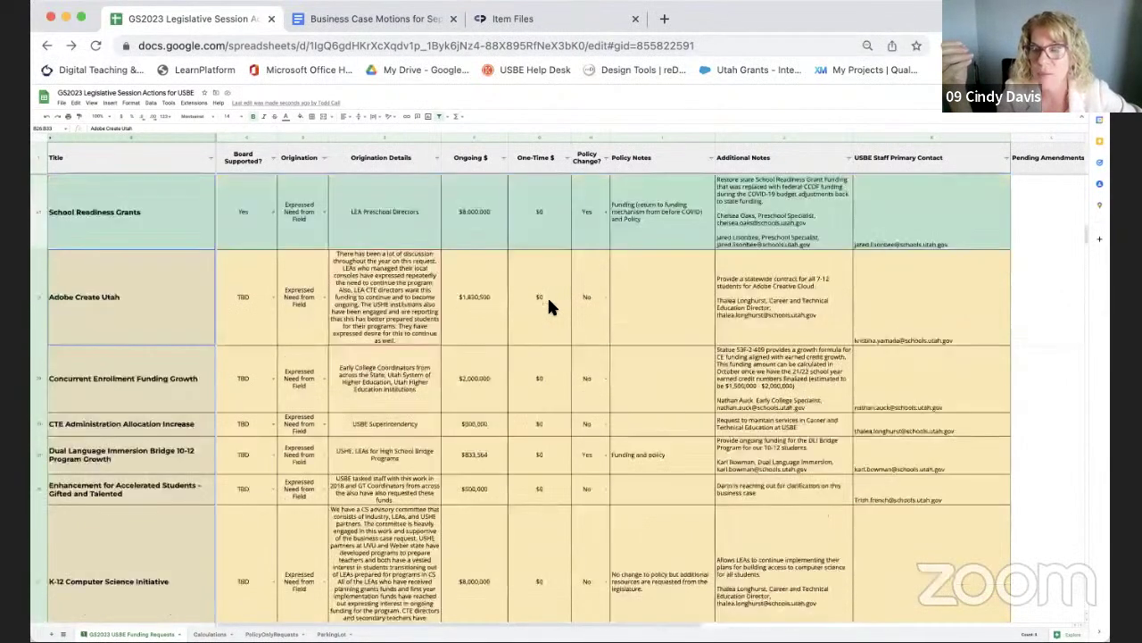
pyautogui.scroll(-1, 549, 306)
pyautogui.scroll(-1, 549, 306)
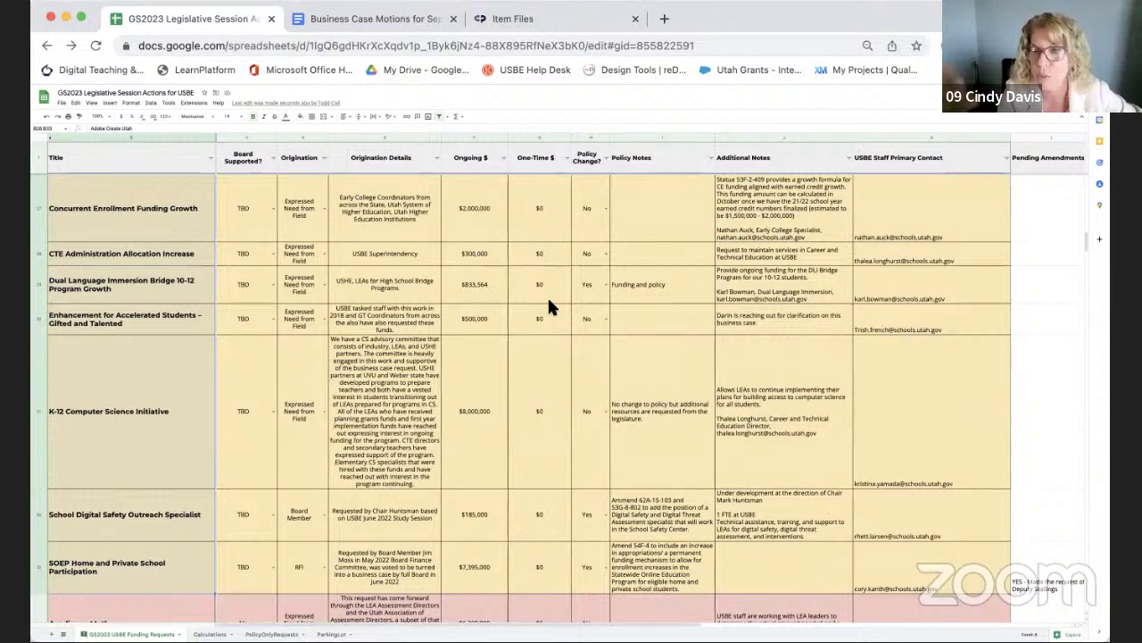
pyautogui.scroll(1, 549, 306)
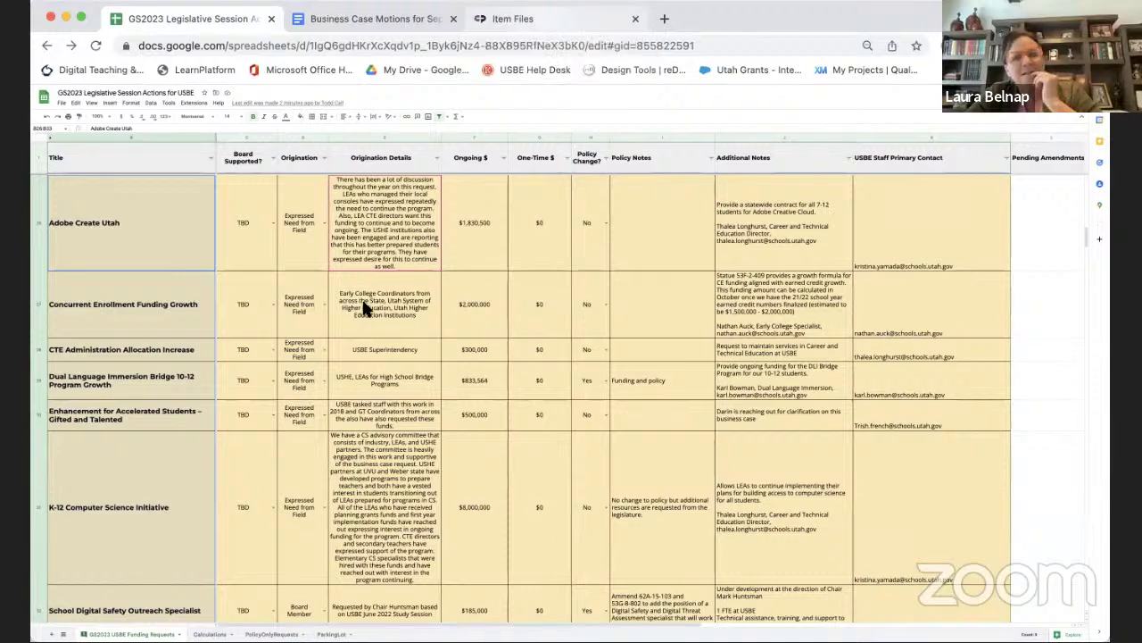
pyautogui.scroll(5, 363, 308)
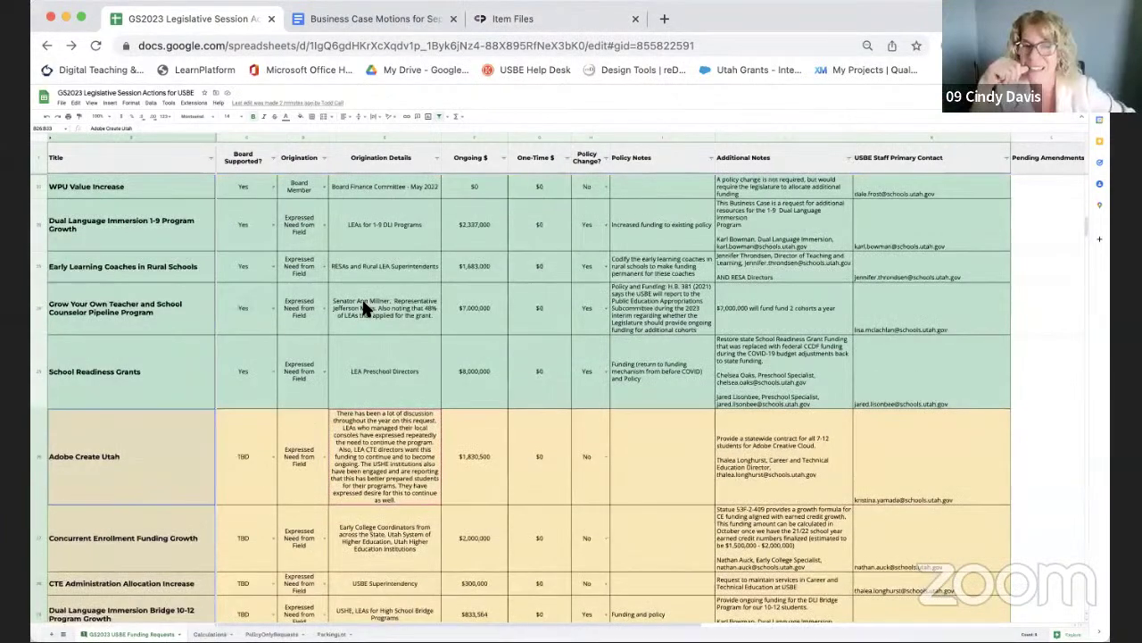
pyautogui.scroll(-2, 363, 308)
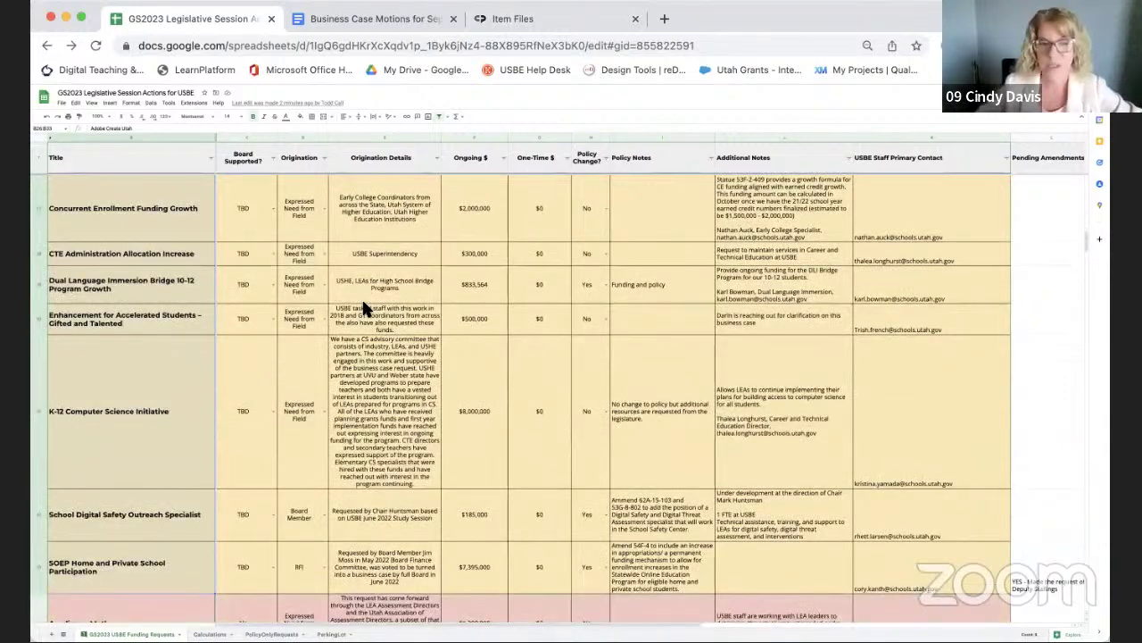
pyautogui.scroll(1, 363, 303)
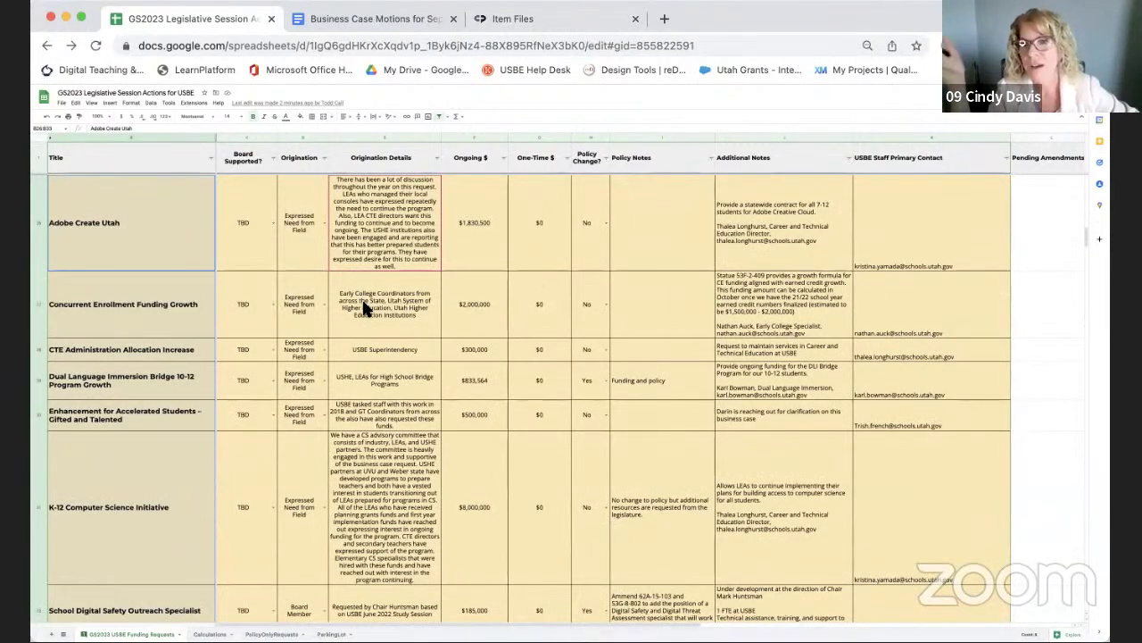